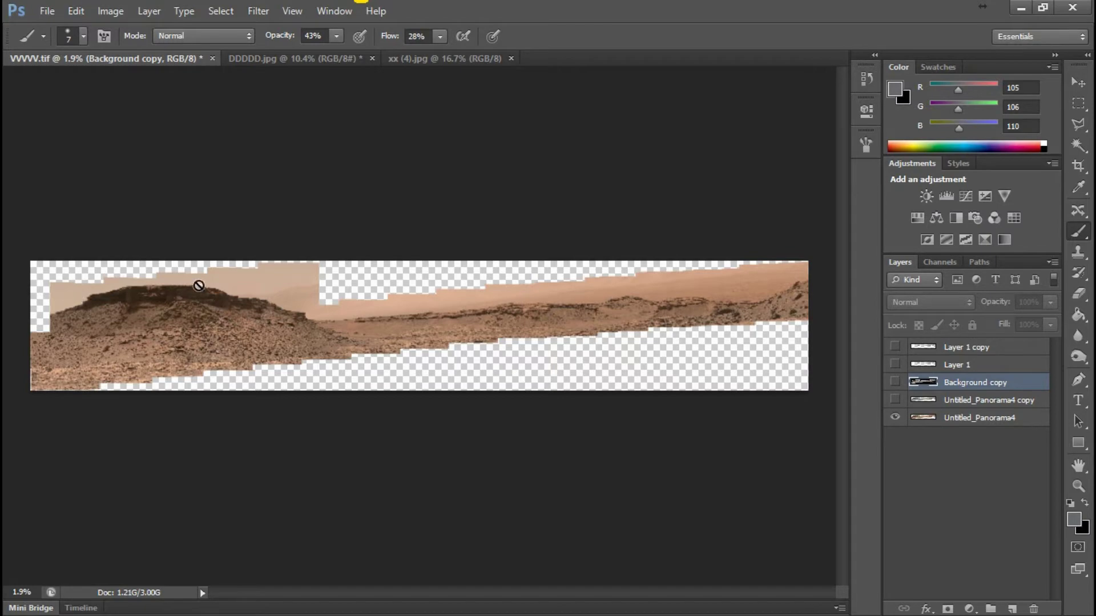
scroll(733, 306, "up", 5)
scroll(738, 308, "up", 2)
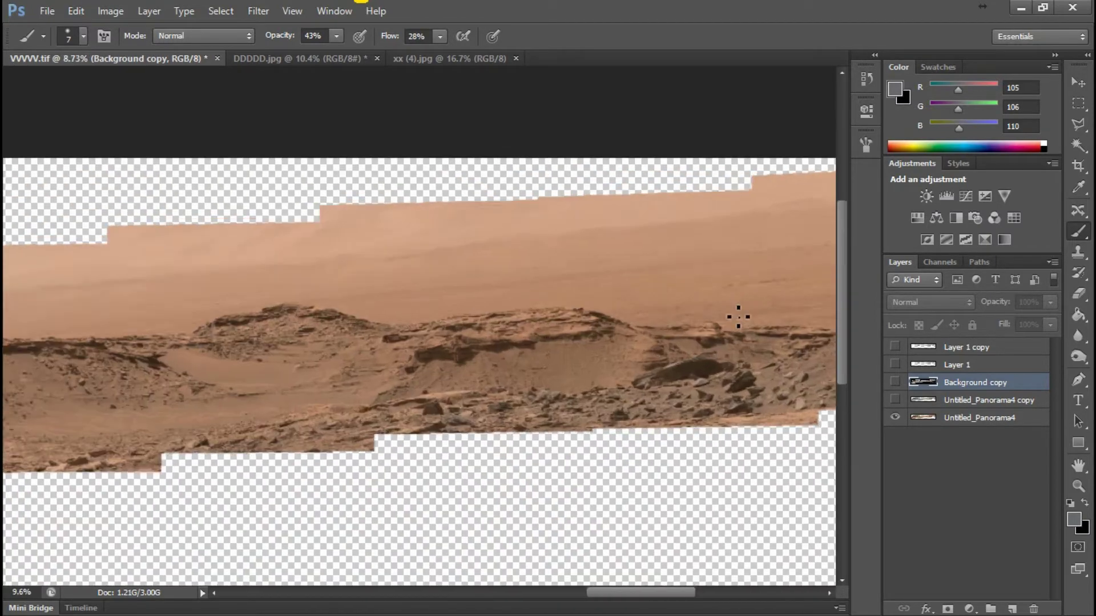
scroll(736, 313, "up", 2)
scroll(736, 313, "up", 1)
scroll(734, 314, "up", 1)
scroll(738, 318, "down", 2)
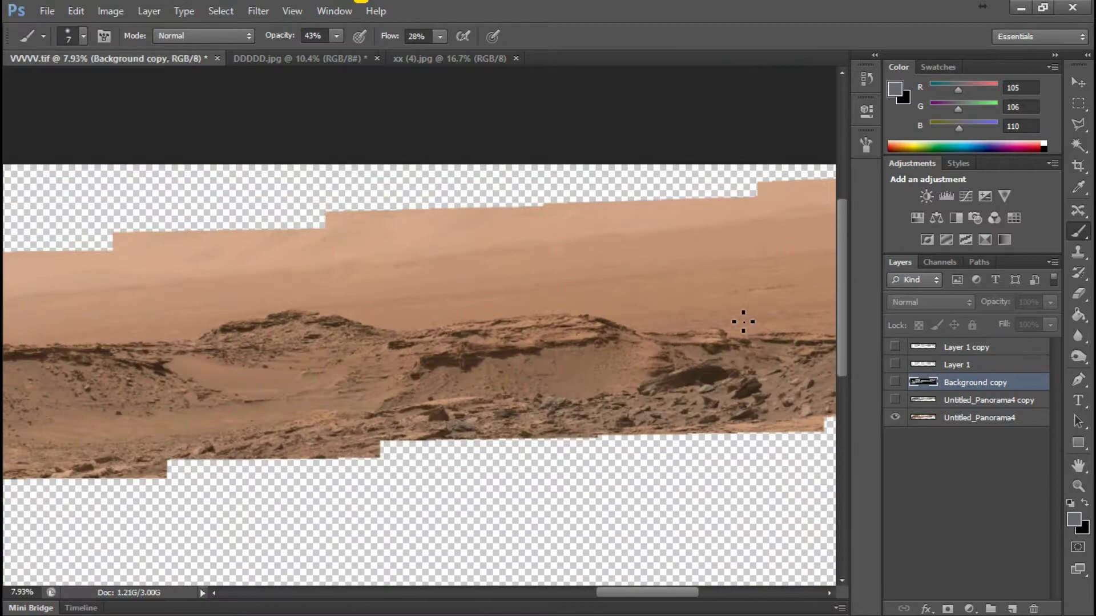
scroll(739, 318, "down", 1)
scroll(548, 395, "up", 2)
scroll(548, 394, "up", 2)
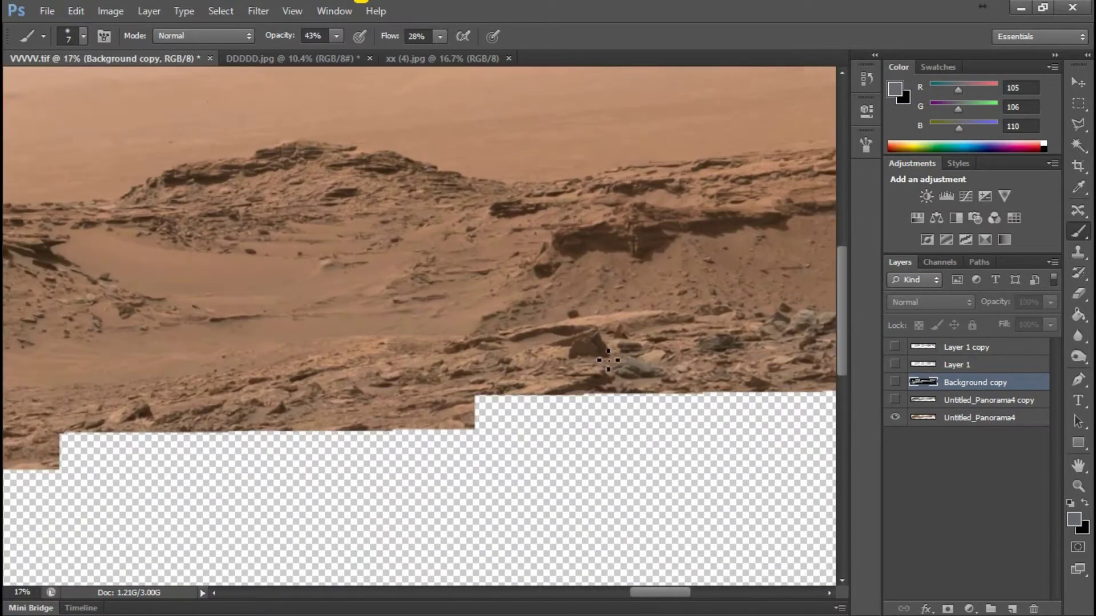
scroll(617, 397, "up", 1)
scroll(693, 394, "down", 4)
scroll(711, 392, "down", 2)
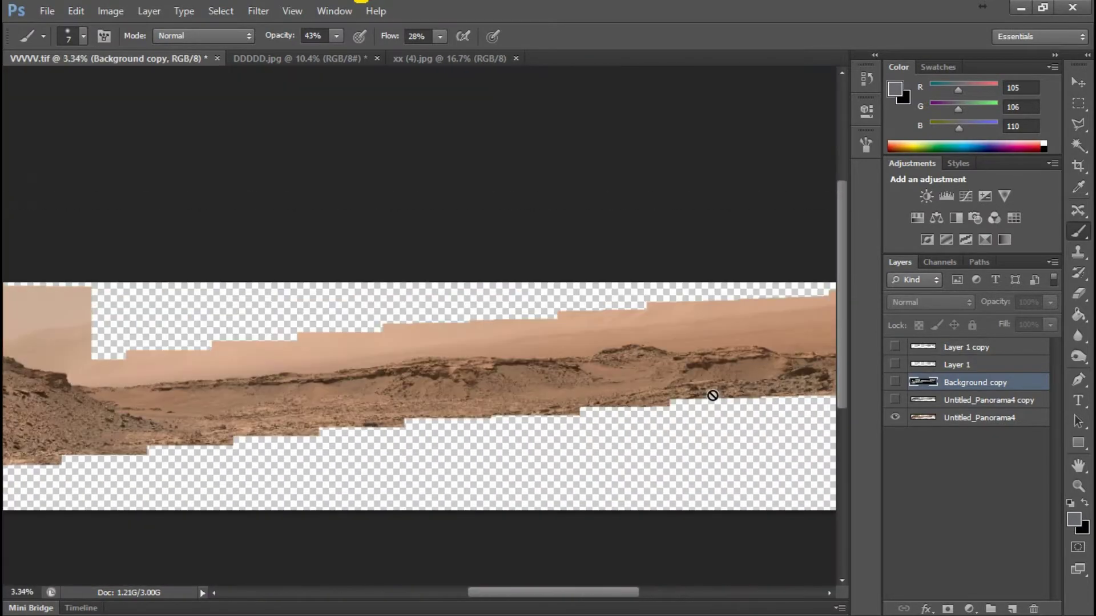
scroll(713, 401, "down", 1)
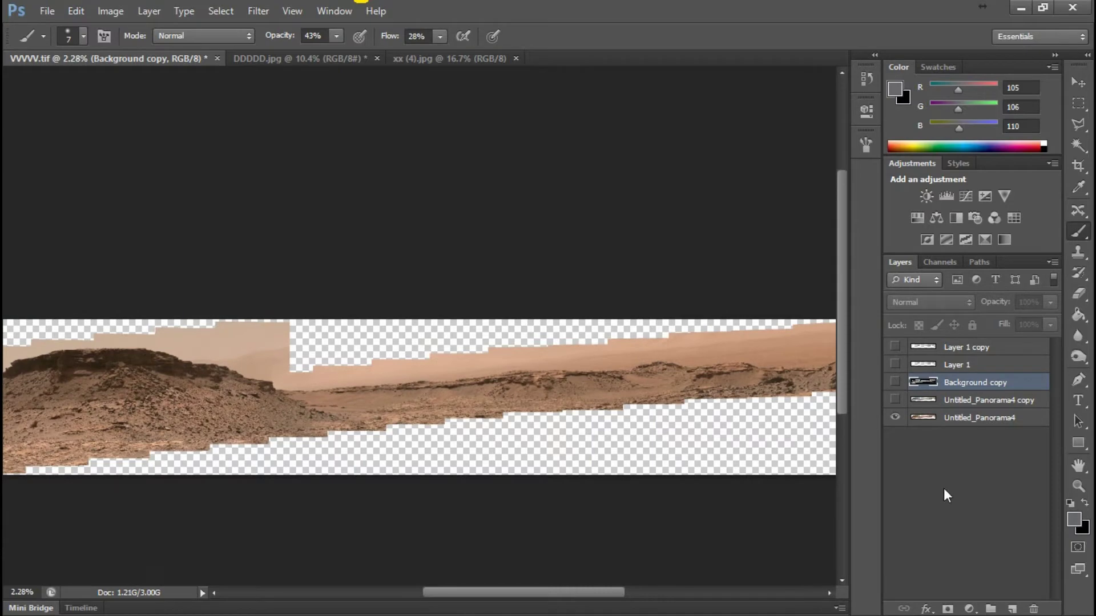
Turn on visibility of the grey-blue Untitled_Panorama4 copy layer.
left_click(895, 400)
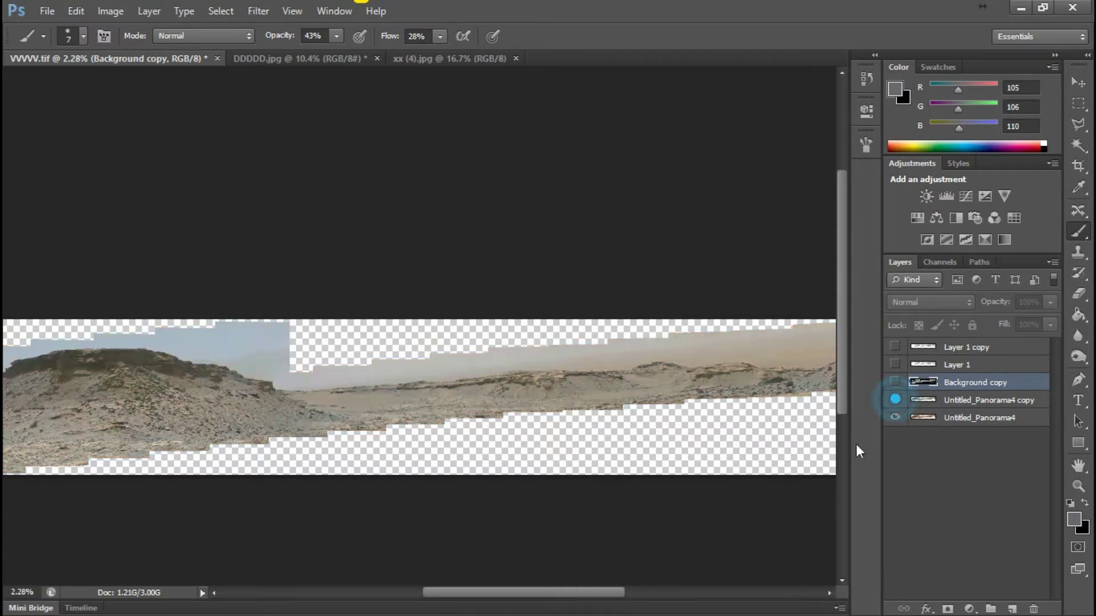
scroll(32, 422, "up", 1)
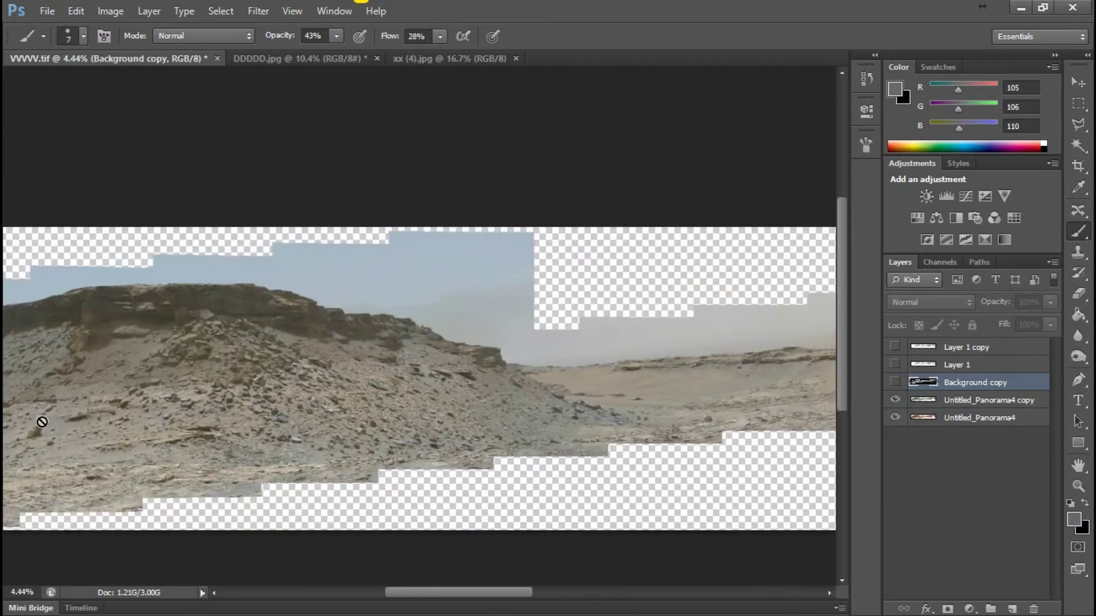
scroll(52, 421, "up", 1)
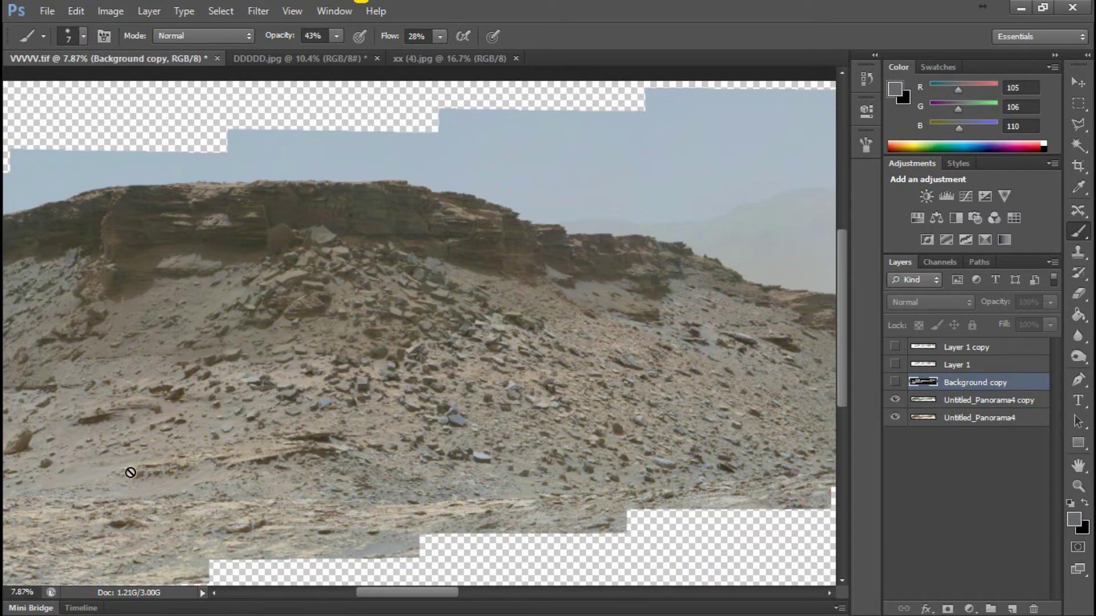
scroll(474, 377, "down", 1)
scroll(814, 322, "down", 1)
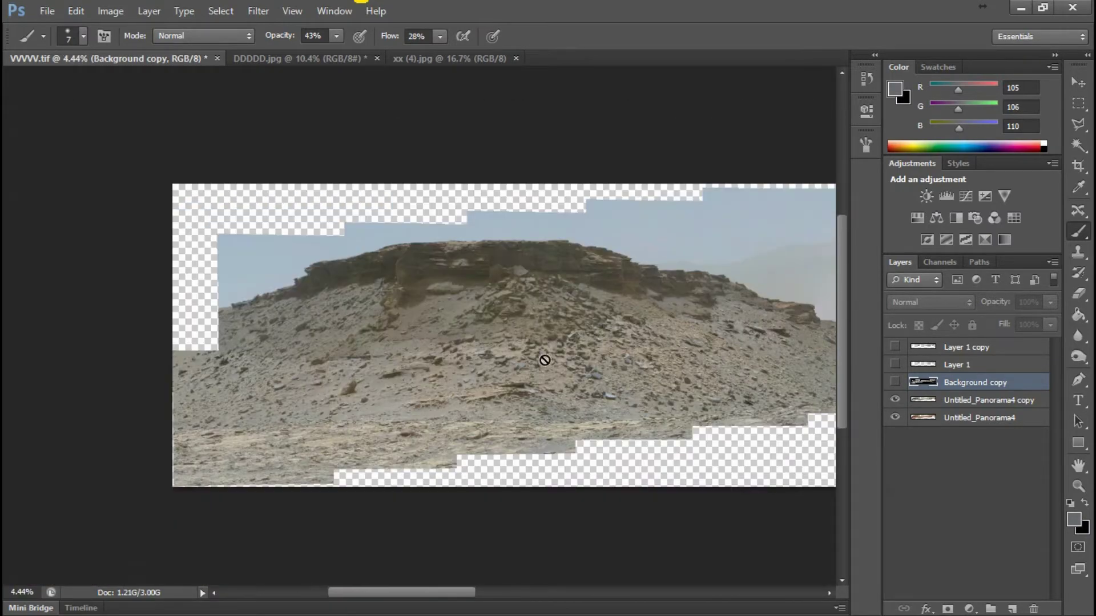
scroll(502, 355, "up", 1)
scroll(503, 358, "up", 1)
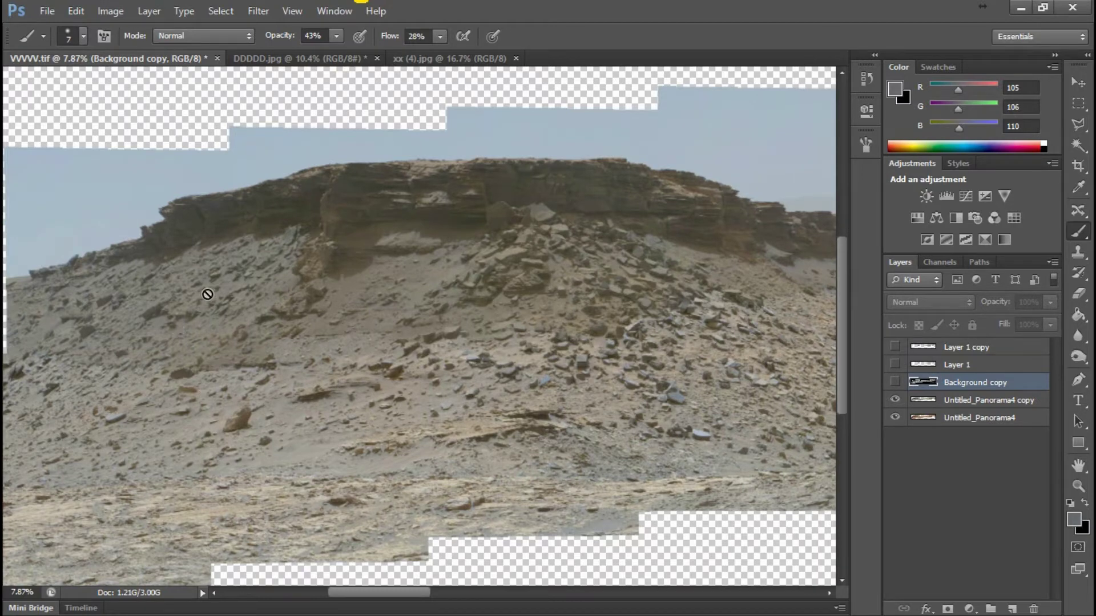
left_click(896, 383)
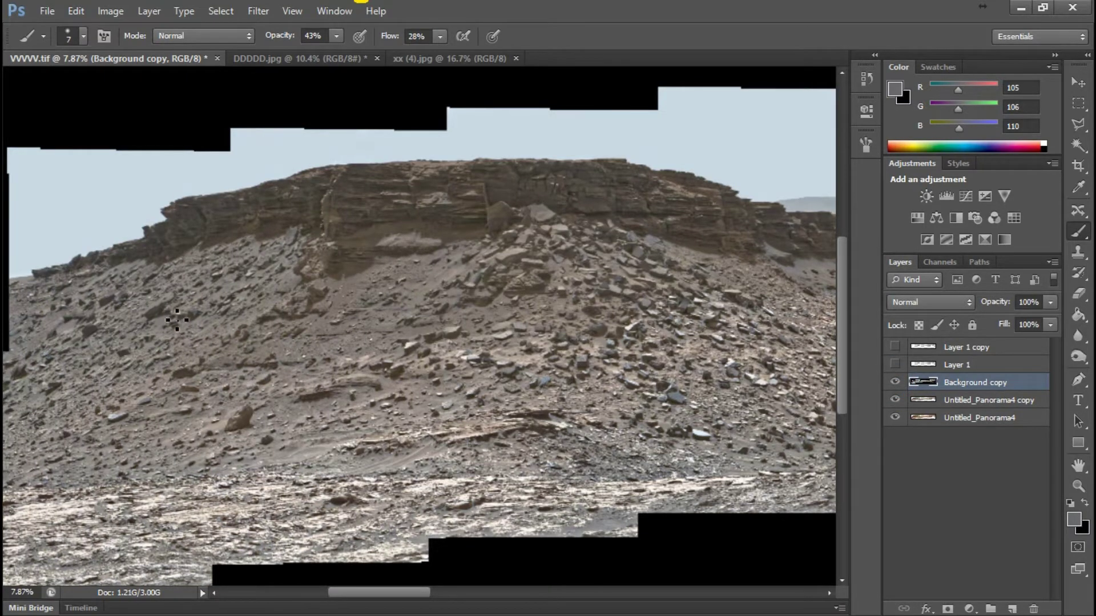
scroll(175, 319, "down", 2)
scroll(175, 313, "down", 1)
scroll(173, 307, "down", 1)
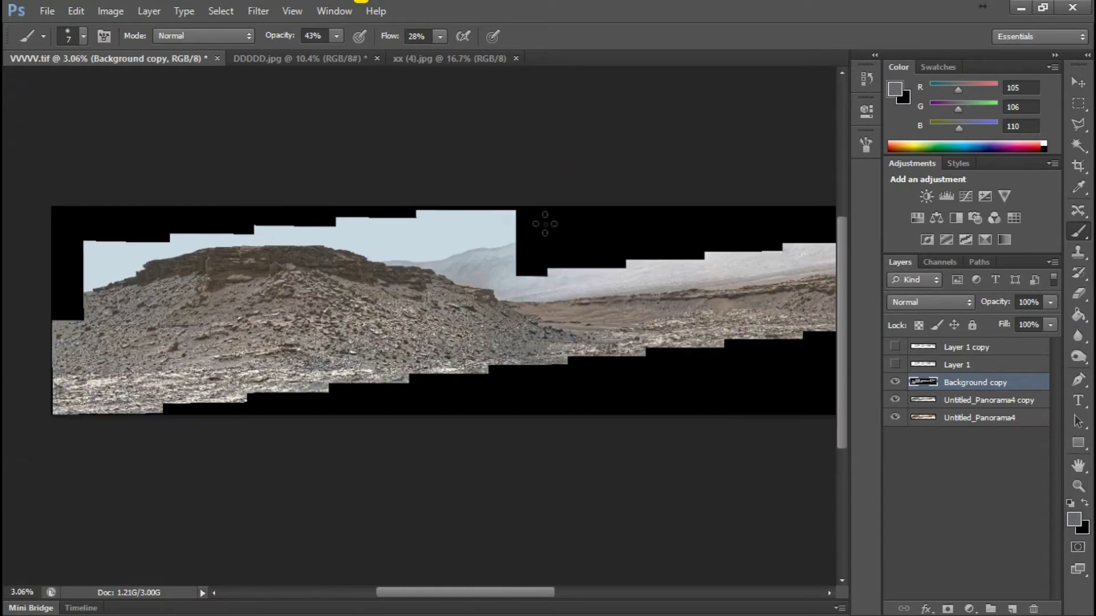
scroll(743, 235, "up", 1)
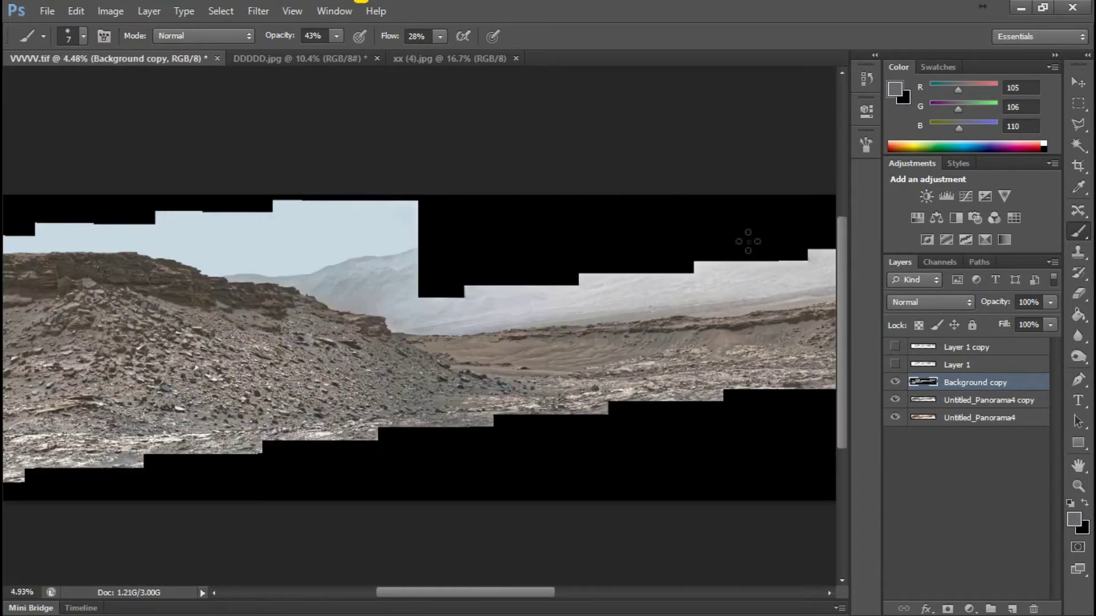
scroll(743, 238, "up", 1)
scroll(139, 291, "down", 1)
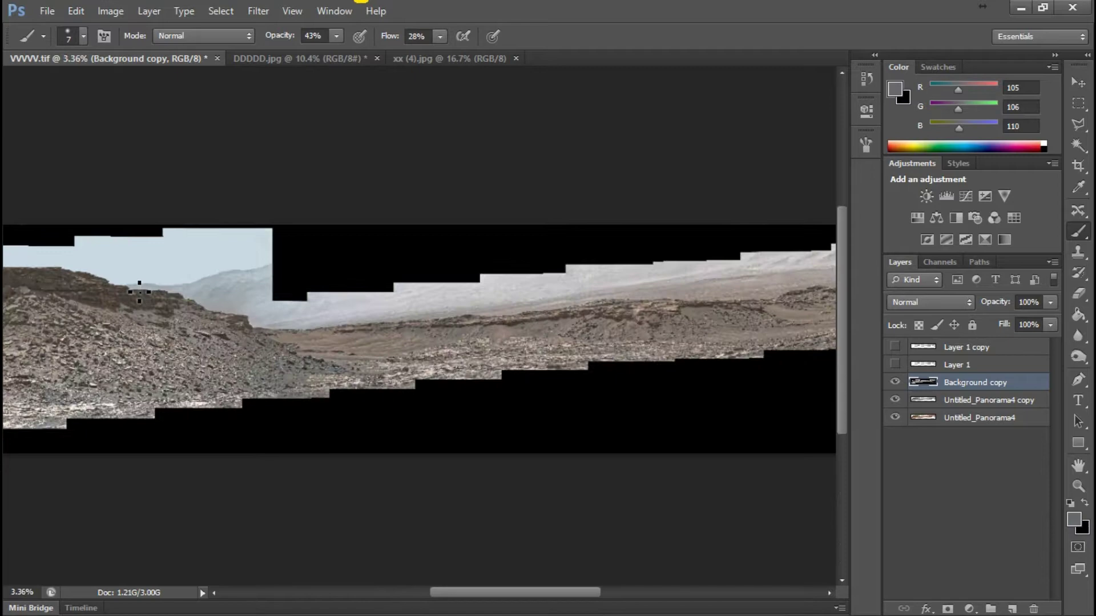
scroll(708, 316, "up", 2)
scroll(707, 316, "down", 2)
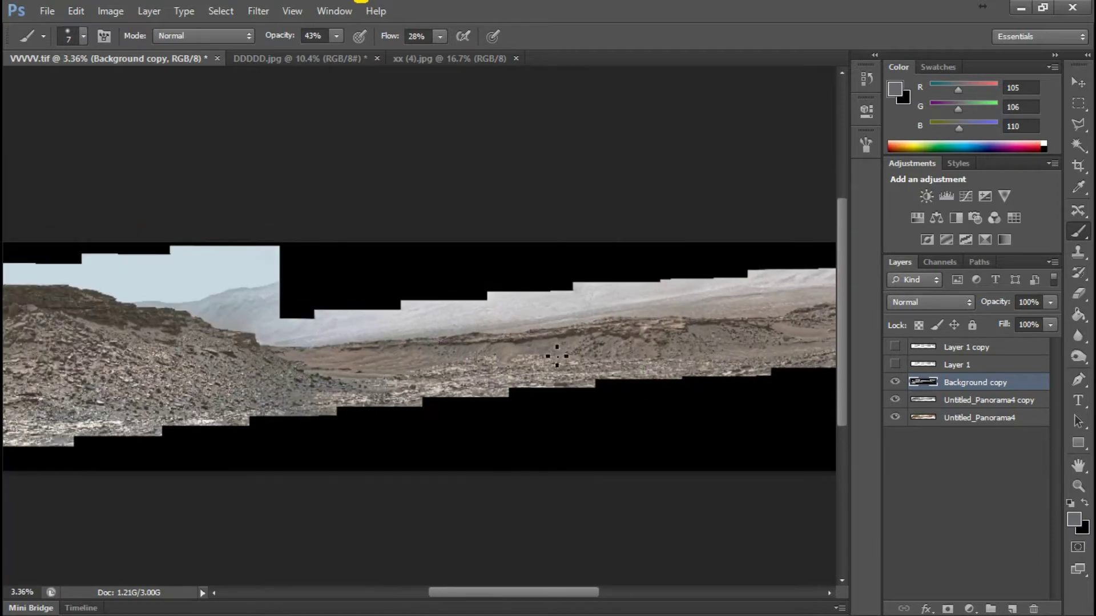
scroll(277, 326, "up", 1)
scroll(277, 325, "up", 1)
scroll(237, 322, "up", 1)
scroll(259, 321, "up", 1)
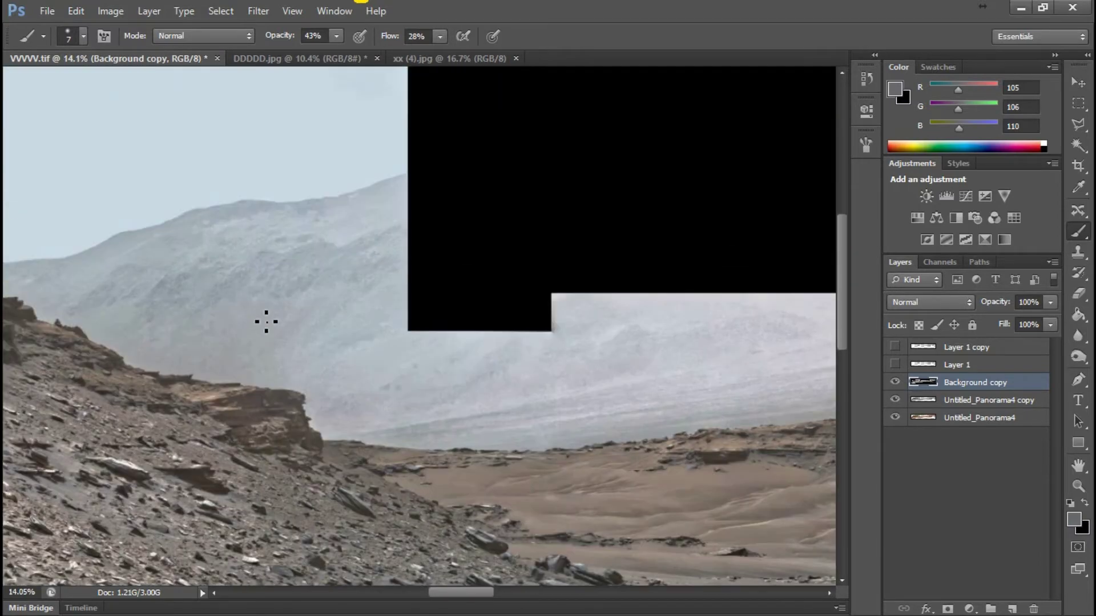
scroll(304, 321, "down", 1)
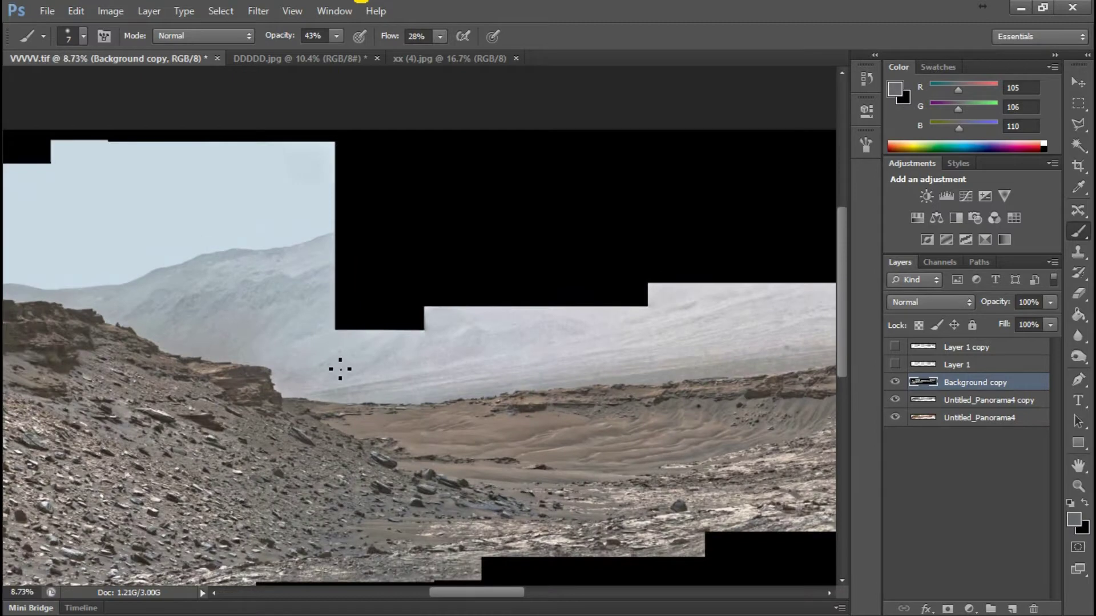
scroll(537, 373, "up", 1)
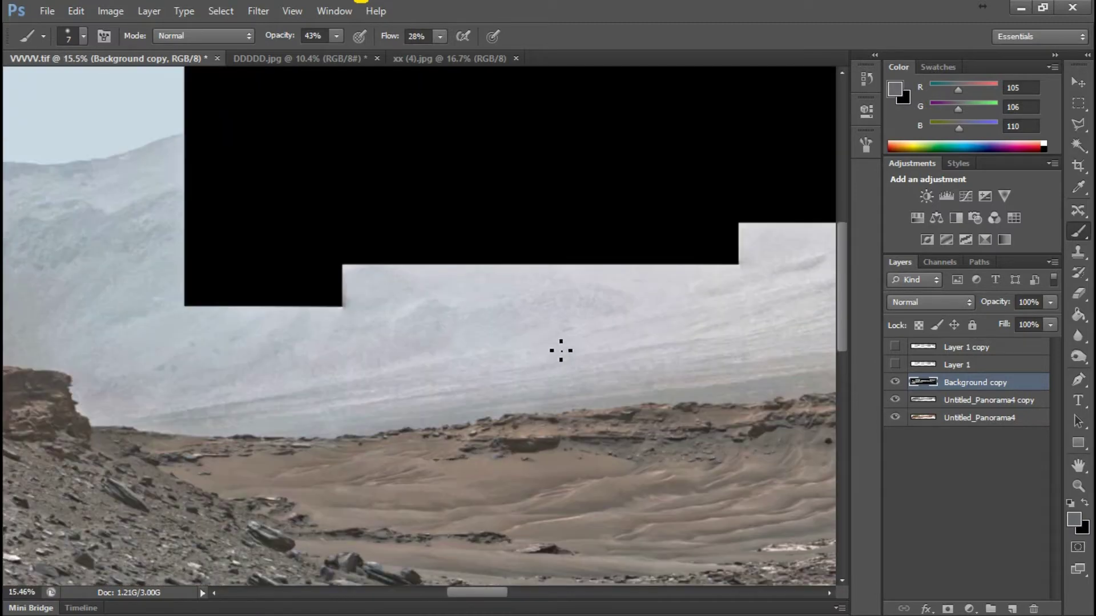
scroll(560, 344, "up", 1)
scroll(561, 345, "down", 1)
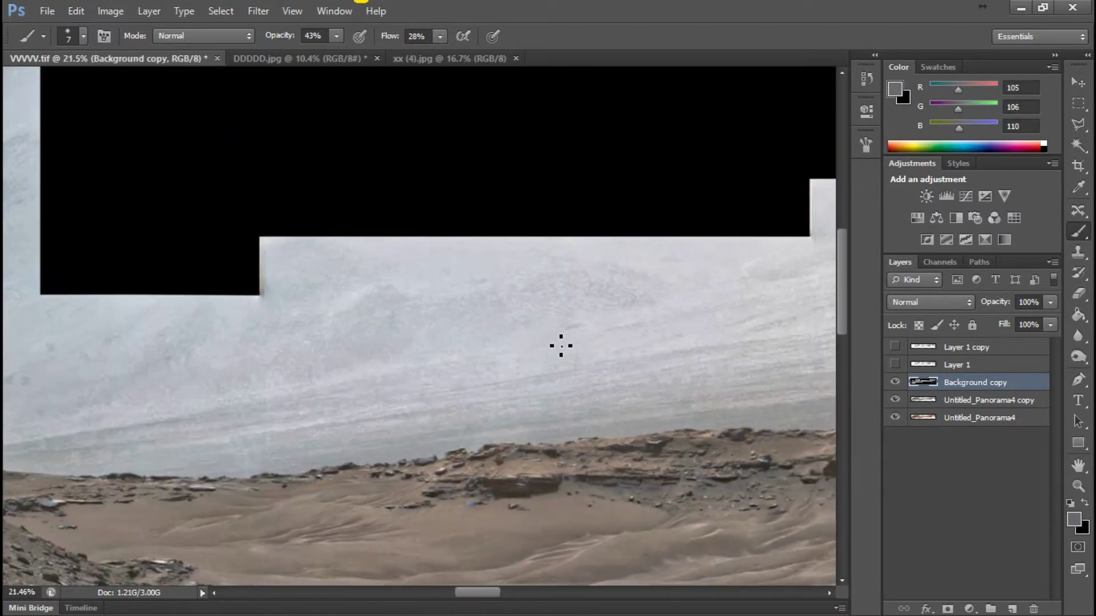
scroll(561, 346, "down", 1)
scroll(561, 346, "down", 1)
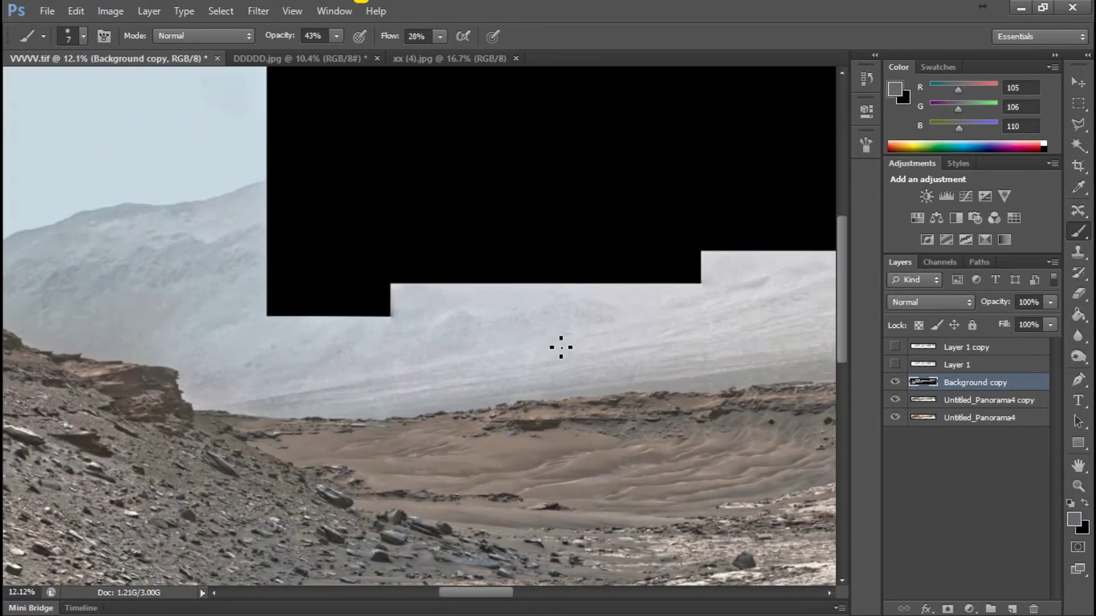
scroll(560, 347, "down", 1)
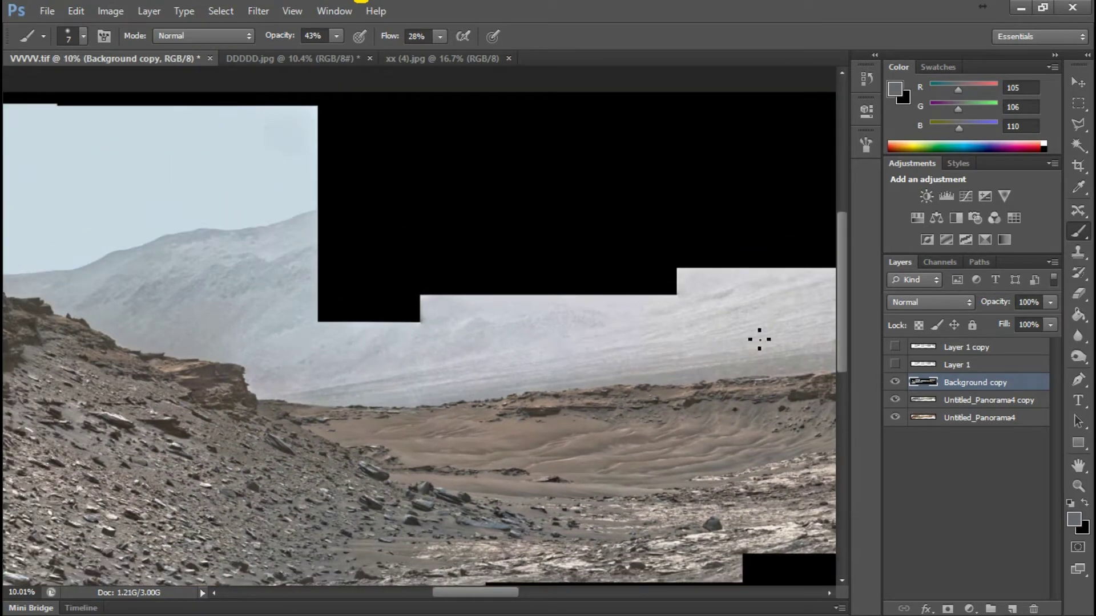
Hide the Background copy layer again, leaving the hazy Untitled_Panorama4 copy in view.
left_click(895, 385)
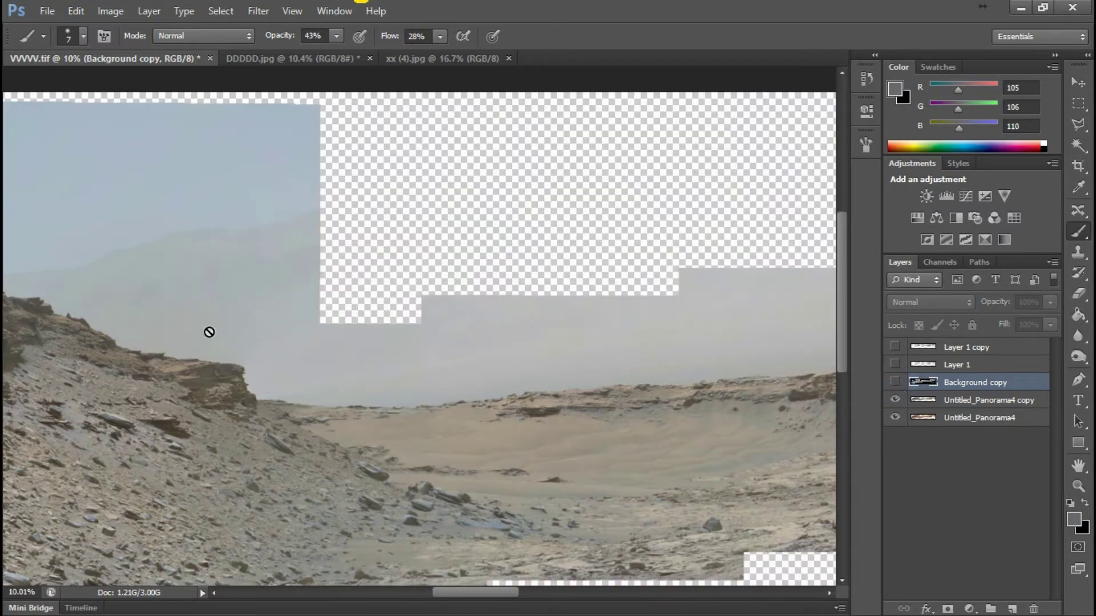
scroll(151, 283, "down", 3)
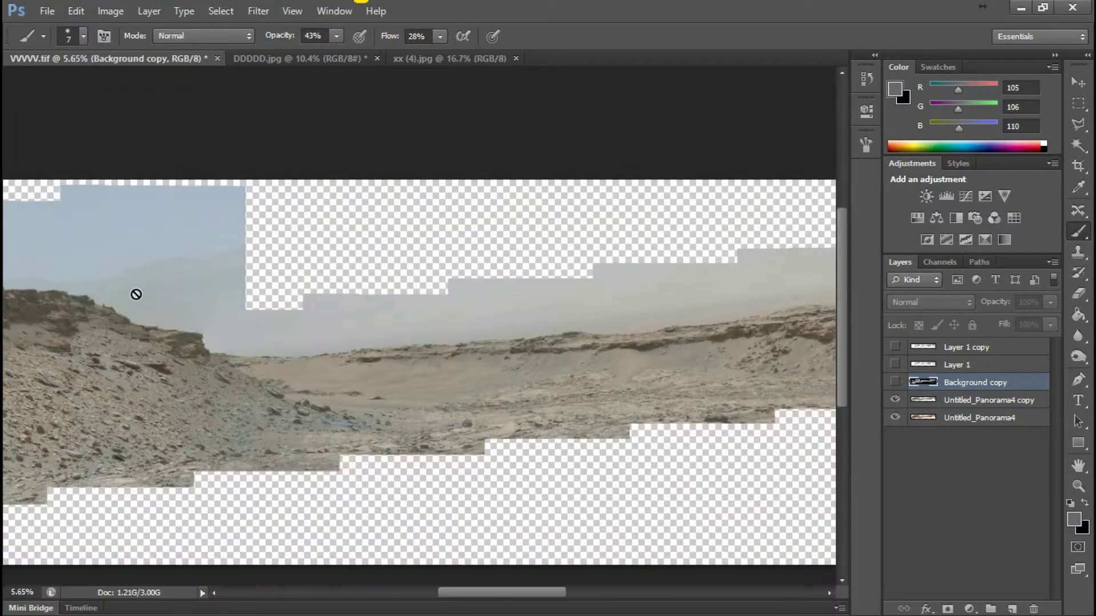
scroll(157, 317, "down", 2)
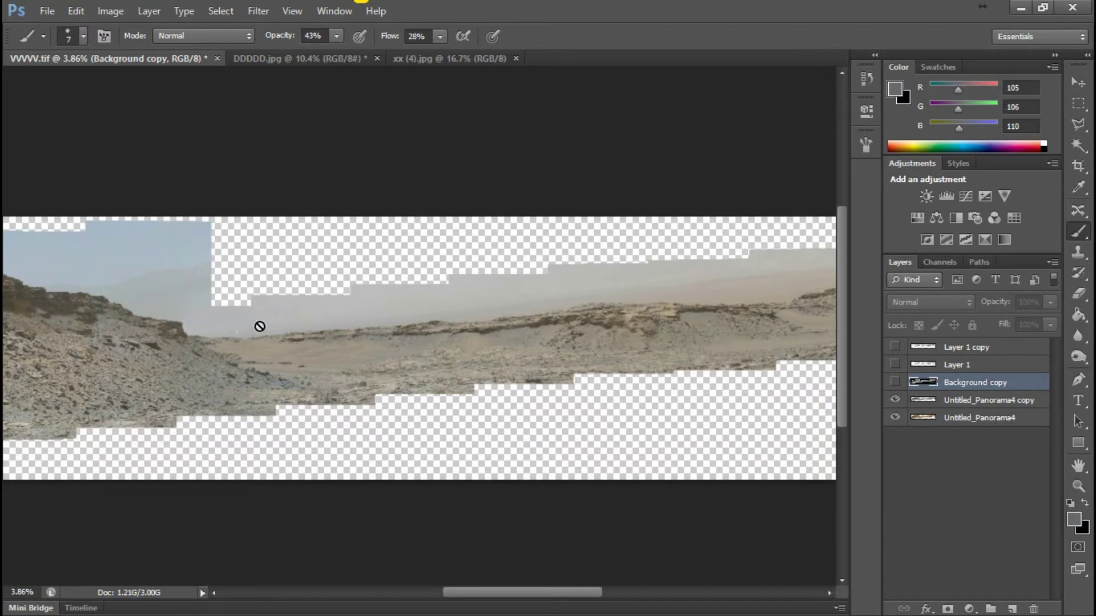
scroll(626, 311, "up", 2)
scroll(659, 303, "up", 2)
scroll(687, 303, "up", 2)
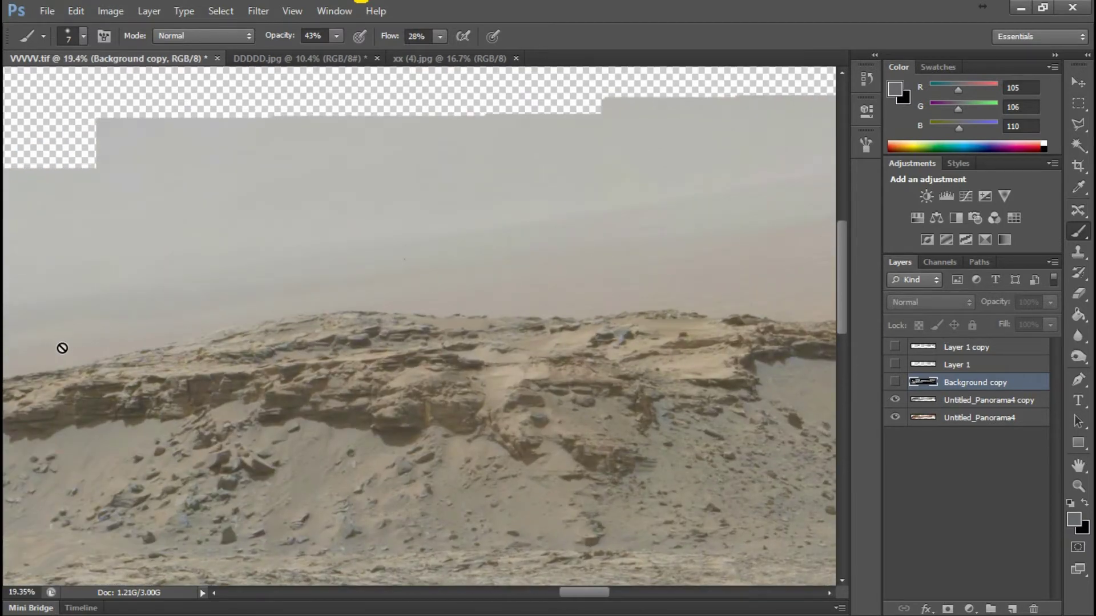
scroll(654, 265, "up", 1)
scroll(663, 265, "up", 2)
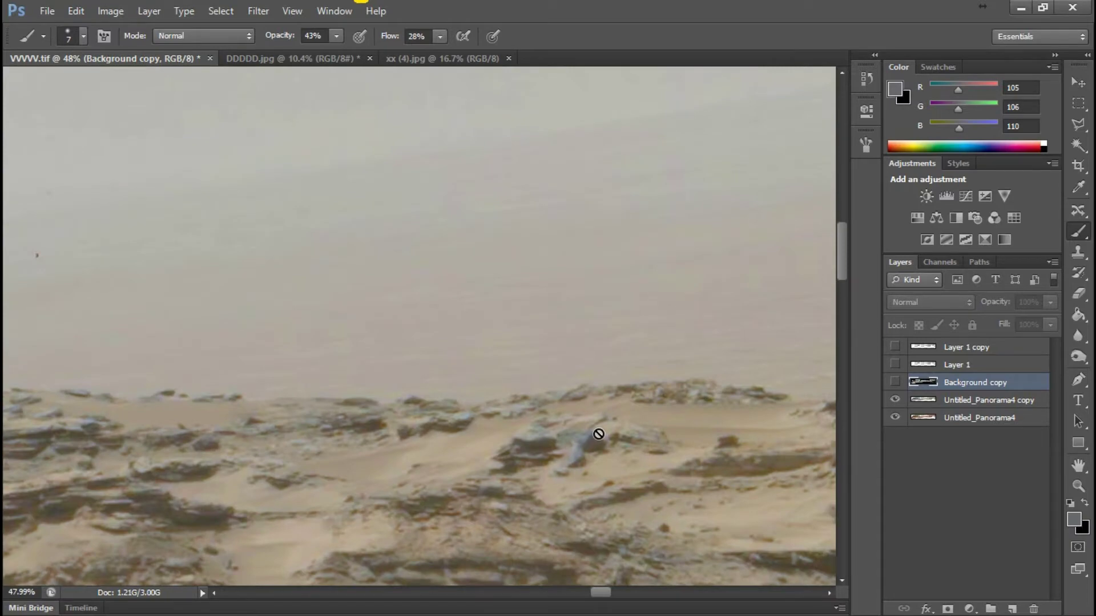
scroll(564, 287, "down", 2)
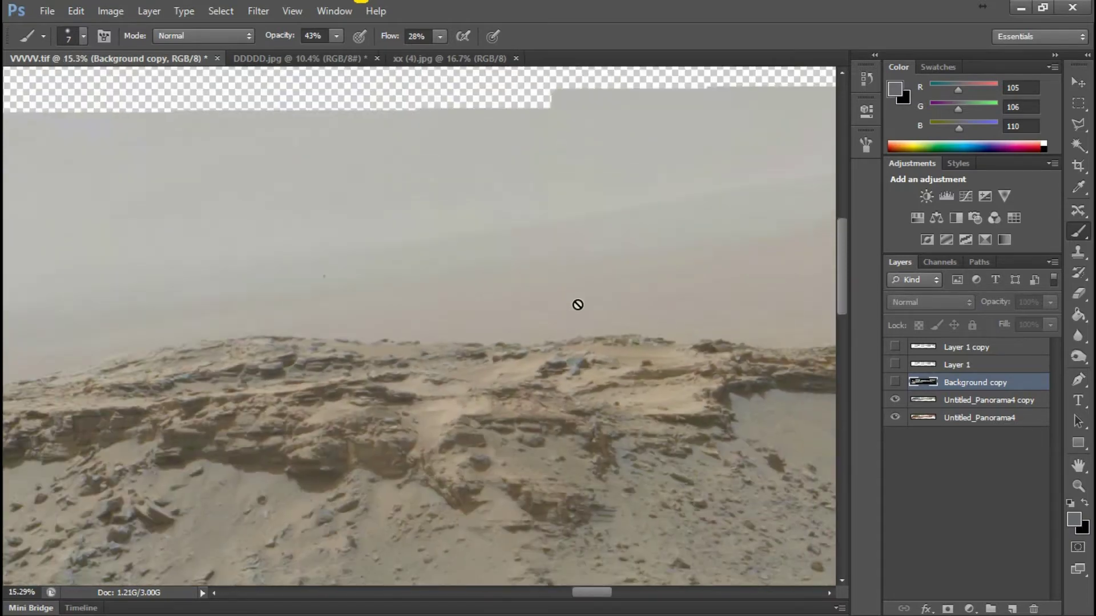
scroll(576, 305, "down", 2)
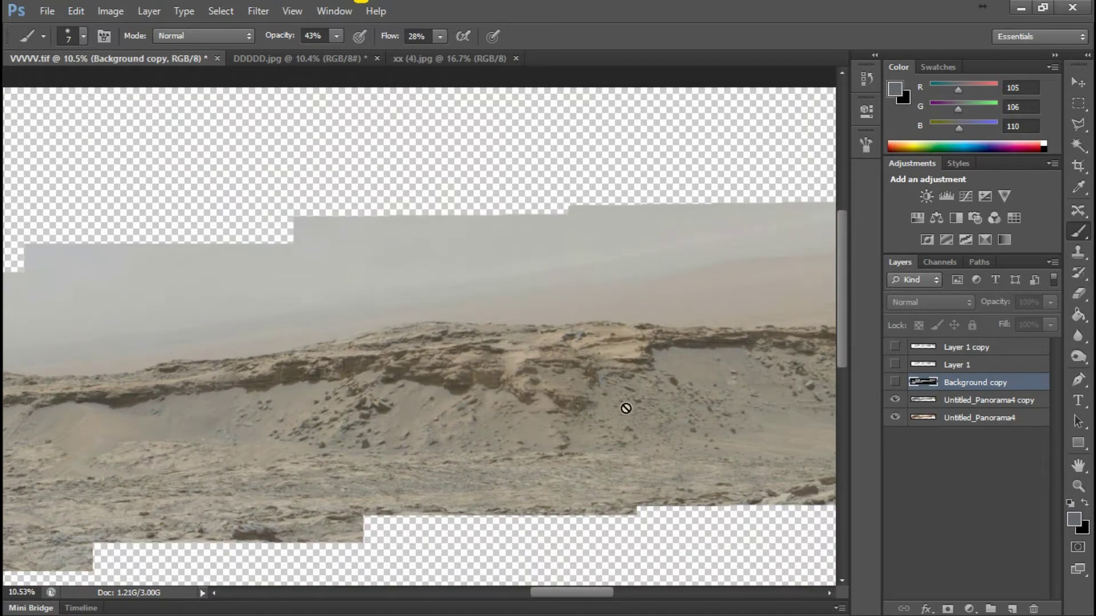
scroll(349, 380, "down", 1)
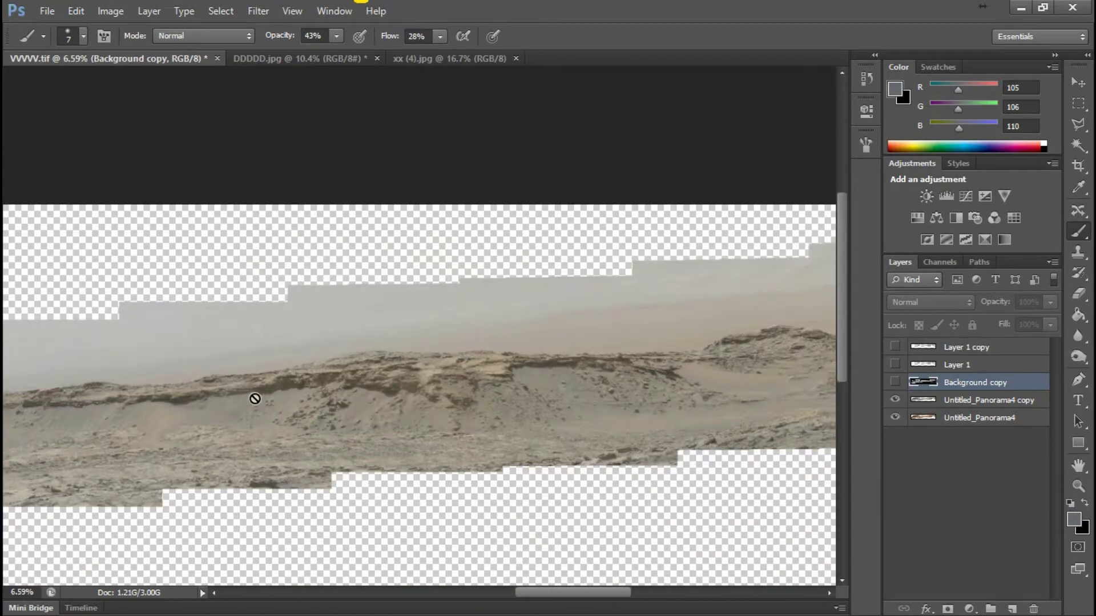
scroll(258, 403, "down", 1)
scroll(628, 389, "up", 1)
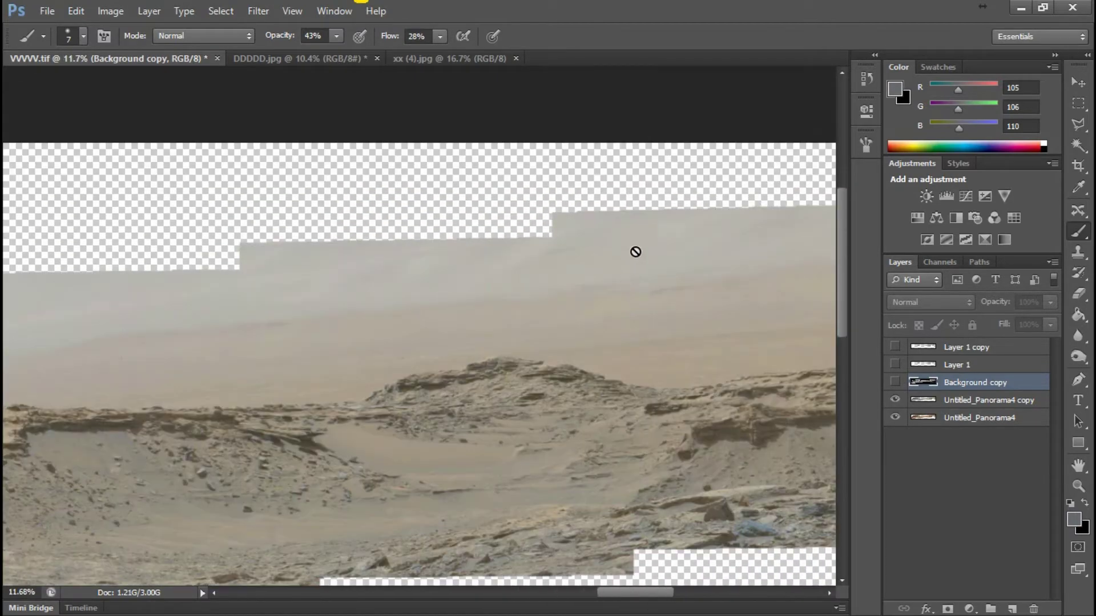
scroll(679, 244, "up", 1)
scroll(682, 257, "up", 1)
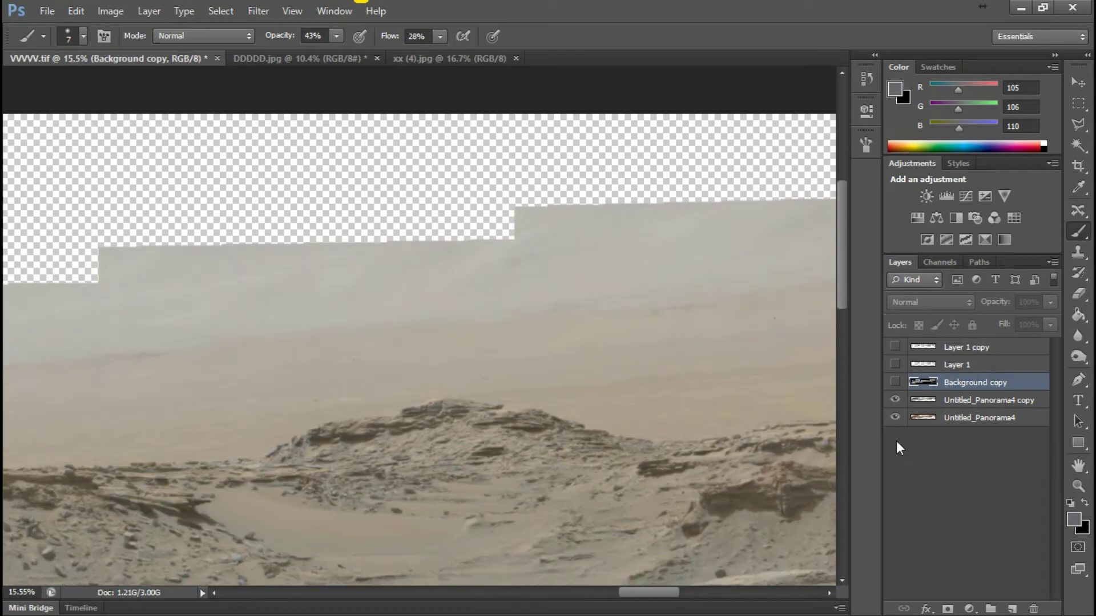
Make the Background copy layer's burned, higher-contrast panorama visible again.
left_click(894, 383)
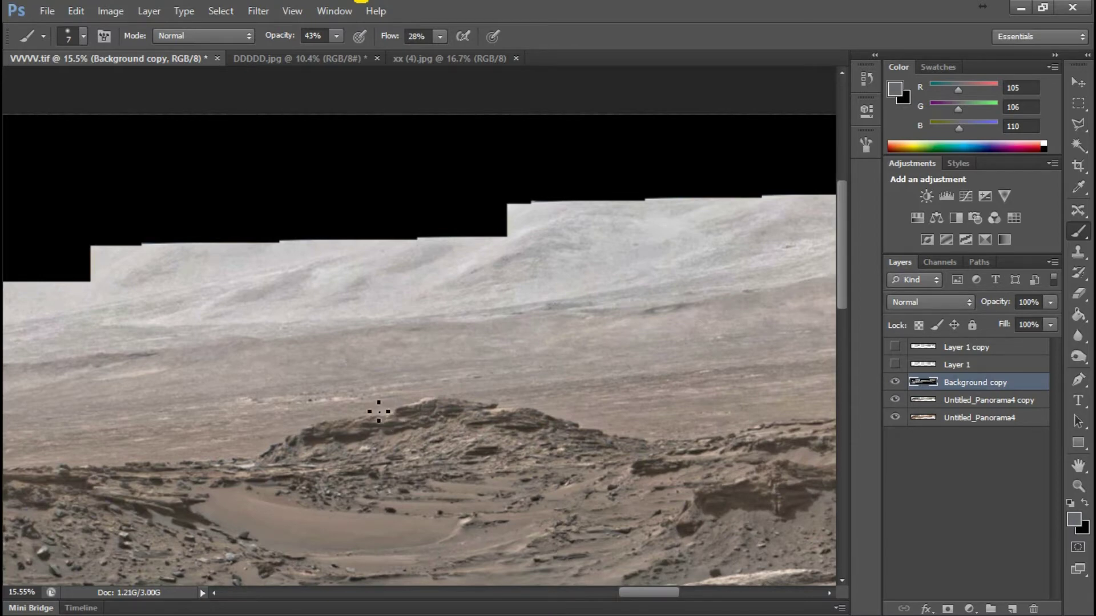
scroll(330, 402, "down", 2)
scroll(332, 402, "down", 2)
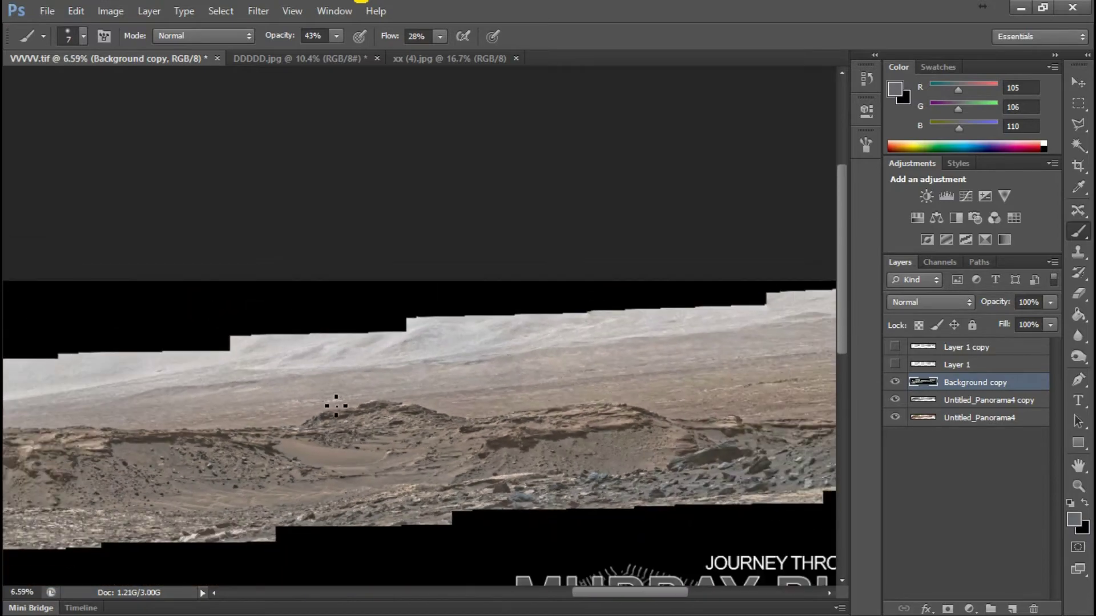
scroll(339, 407, "down", 1)
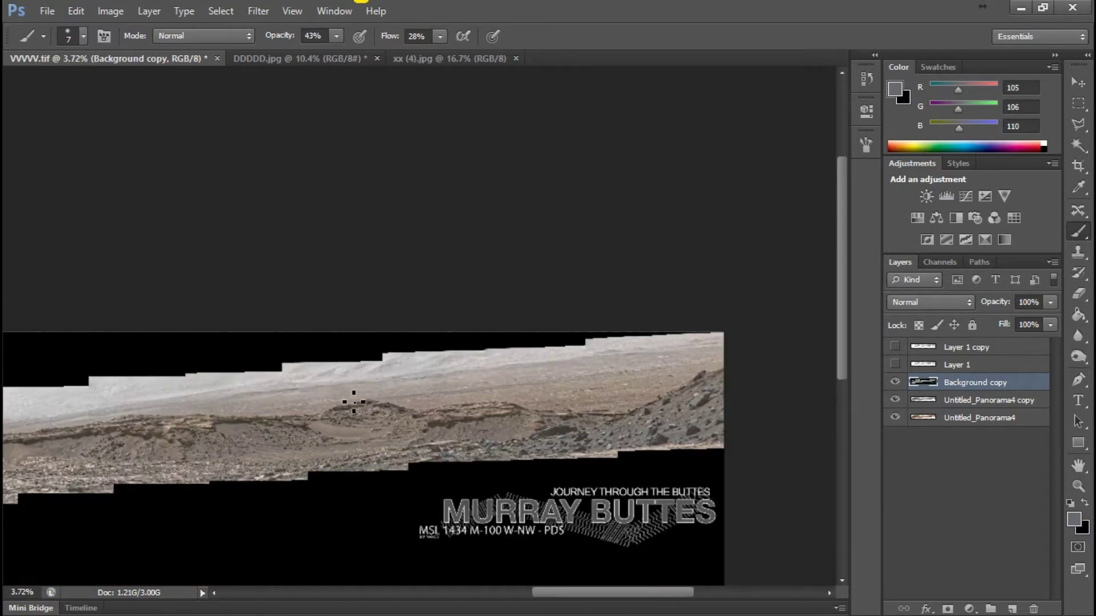
scroll(353, 401, "up", 2)
scroll(367, 396, "up", 2)
scroll(384, 396, "up", 2)
scroll(392, 397, "up", 2)
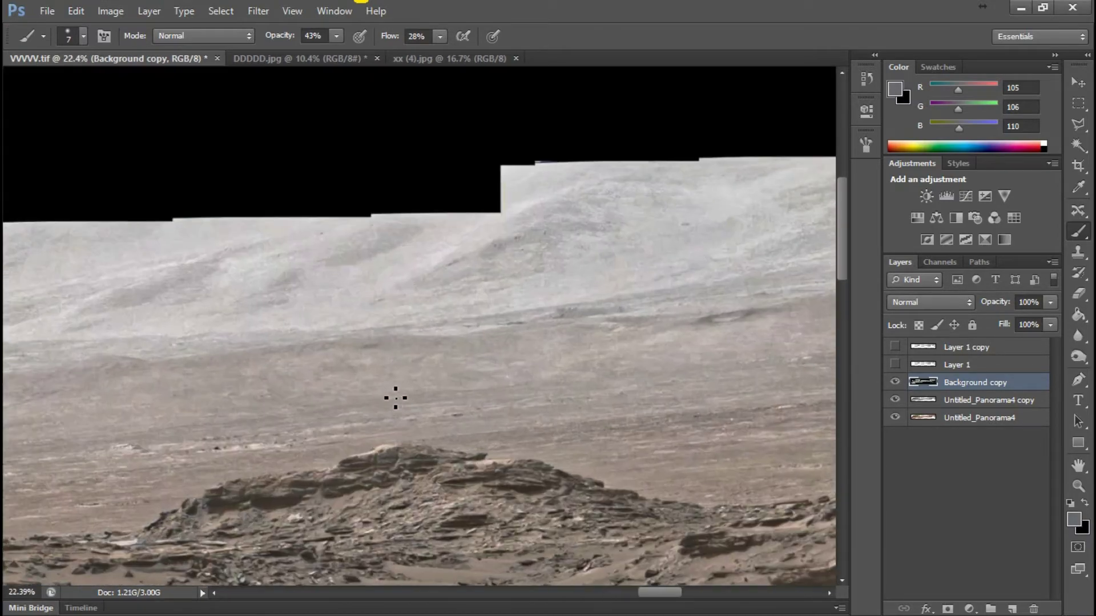
scroll(397, 396, "up", 1)
scroll(400, 397, "up", 1)
scroll(400, 396, "up", 1)
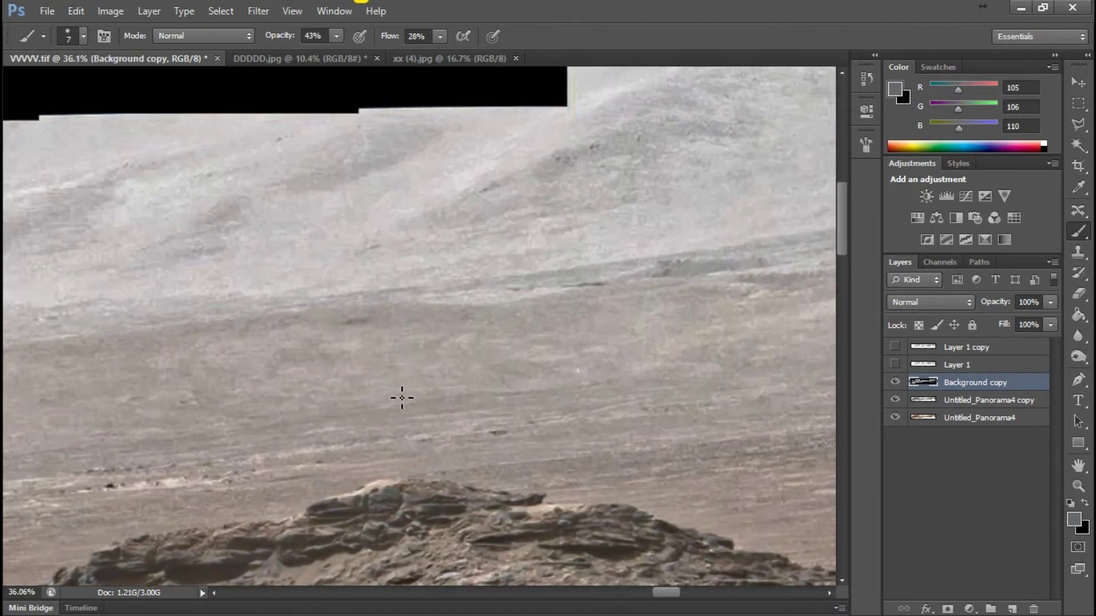
scroll(402, 396, "up", 1)
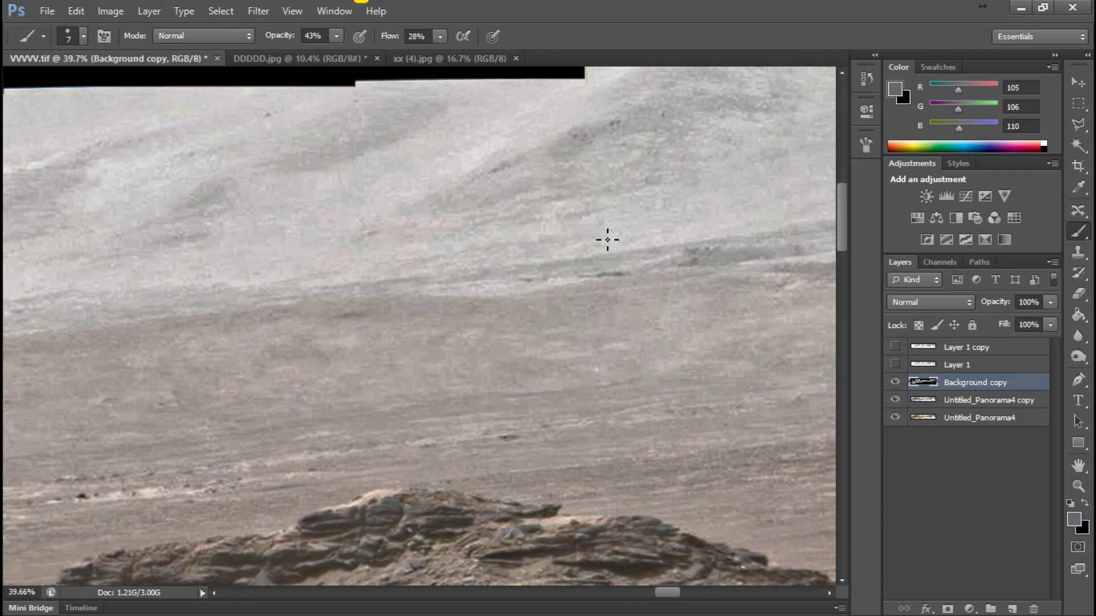
Turn on Layer 1 to reveal its grainier, enhanced hills.
left_click(896, 367)
scroll(402, 327, "down", 2)
scroll(394, 328, "down", 2)
scroll(406, 334, "down", 1)
scroll(416, 335, "down", 2)
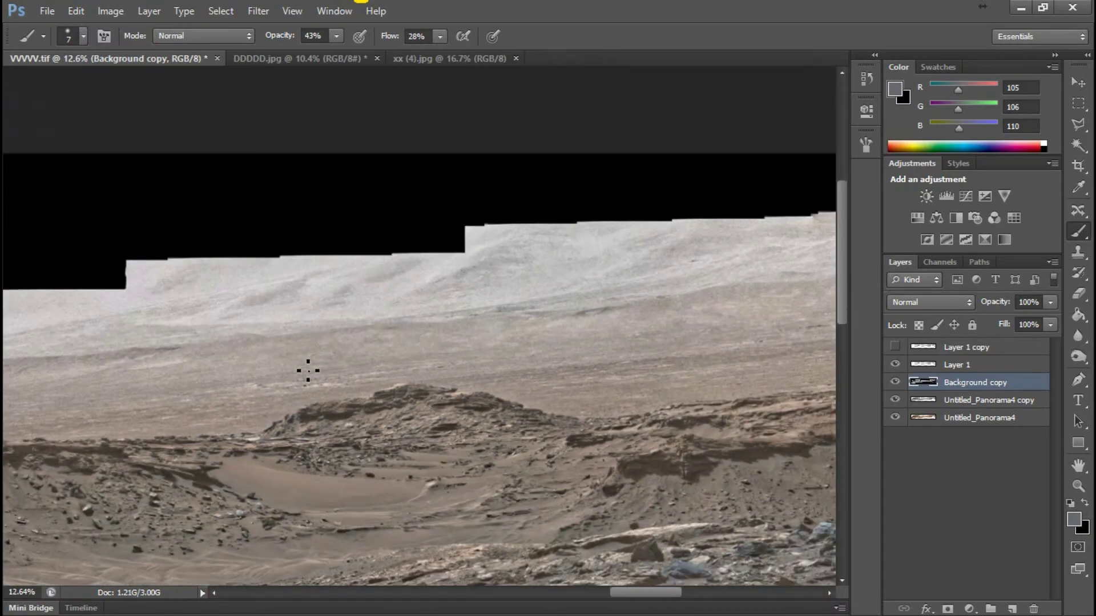
scroll(176, 381, "up", 3)
scroll(183, 383, "up", 3)
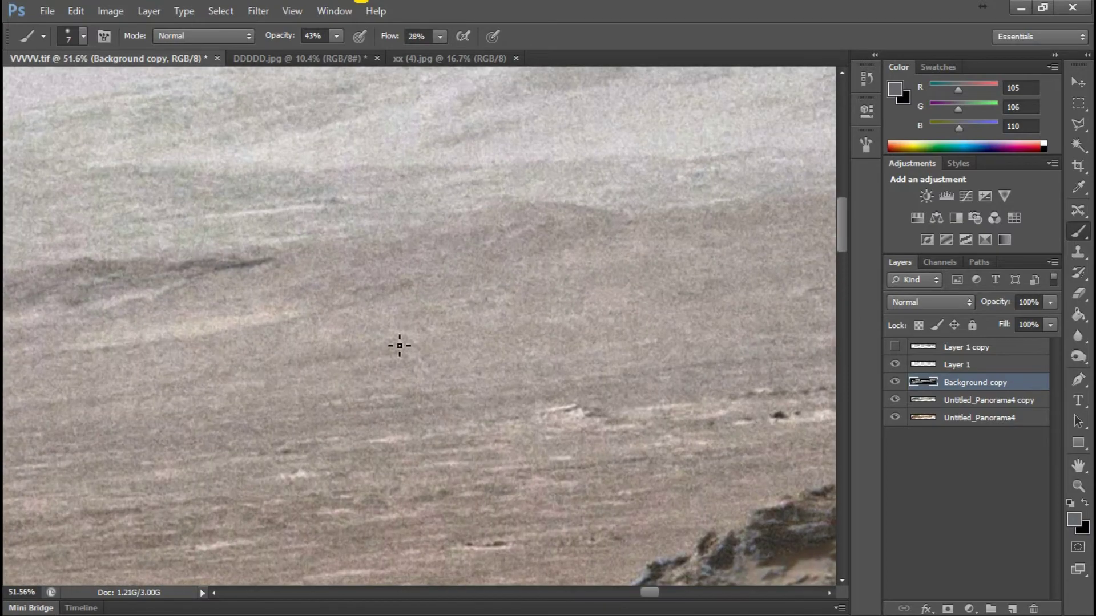
scroll(362, 385, "down", 2)
scroll(340, 395, "down", 1)
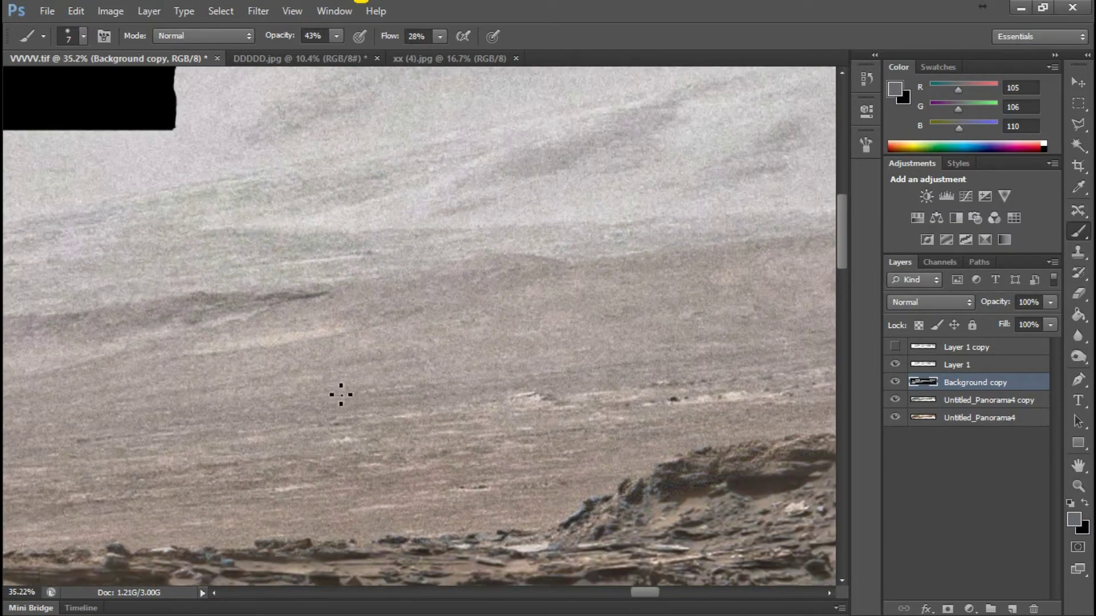
scroll(417, 366, "down", 2)
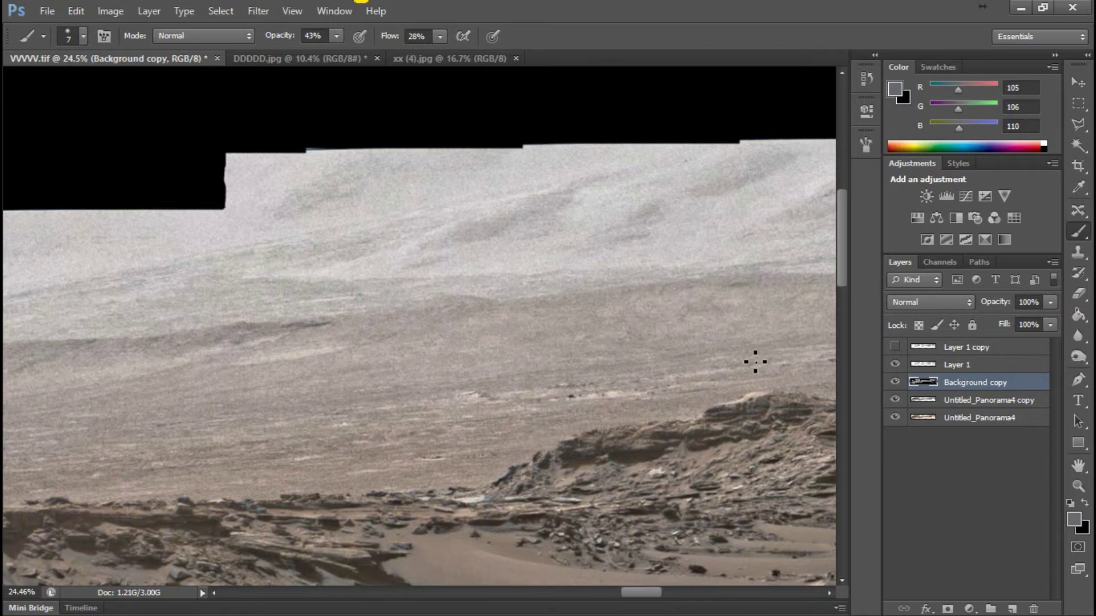
scroll(755, 362, "up", 1)
scroll(788, 349, "up", 1)
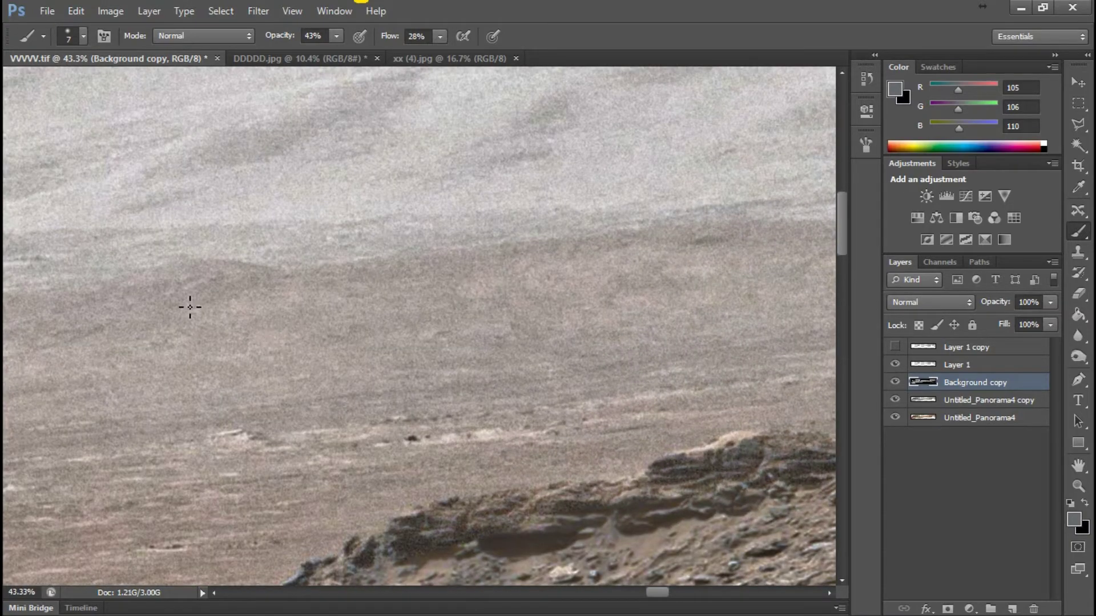
scroll(190, 307, "down", 2)
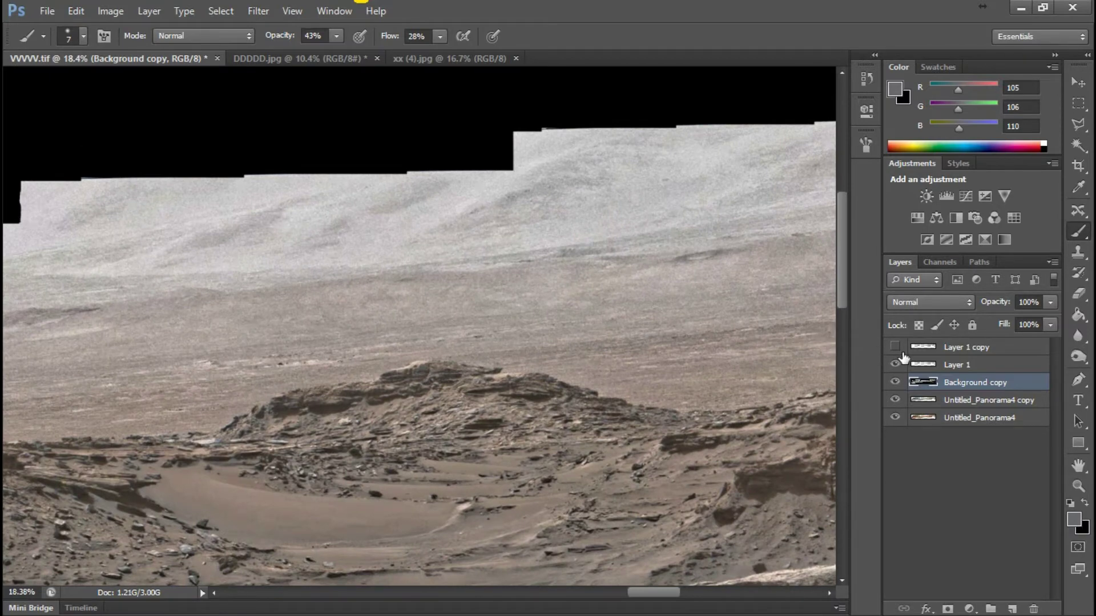
left_click(895, 348)
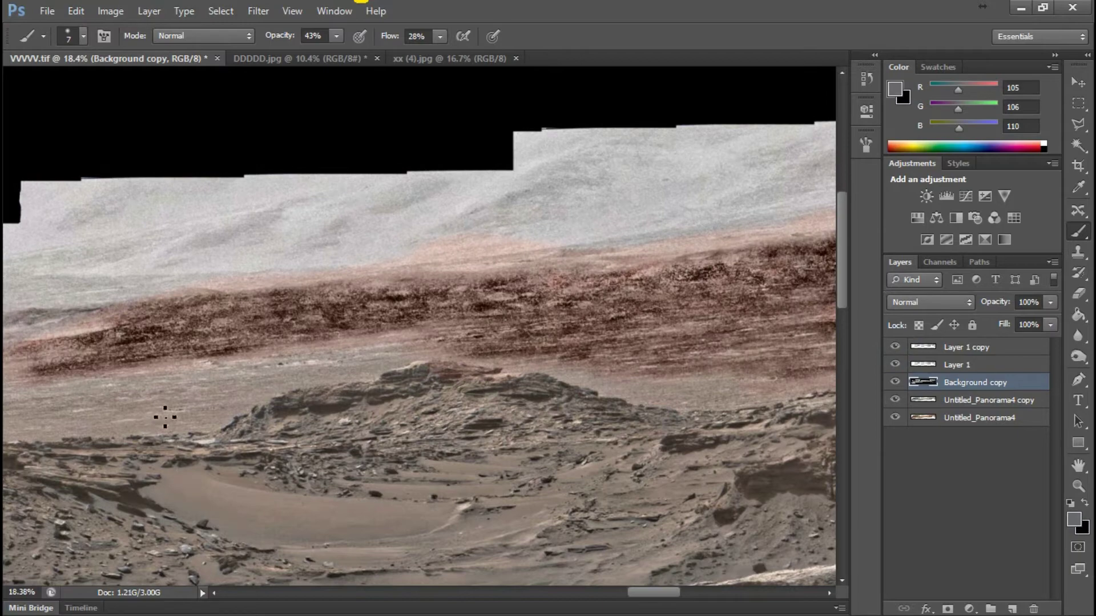
scroll(182, 407, "down", 1)
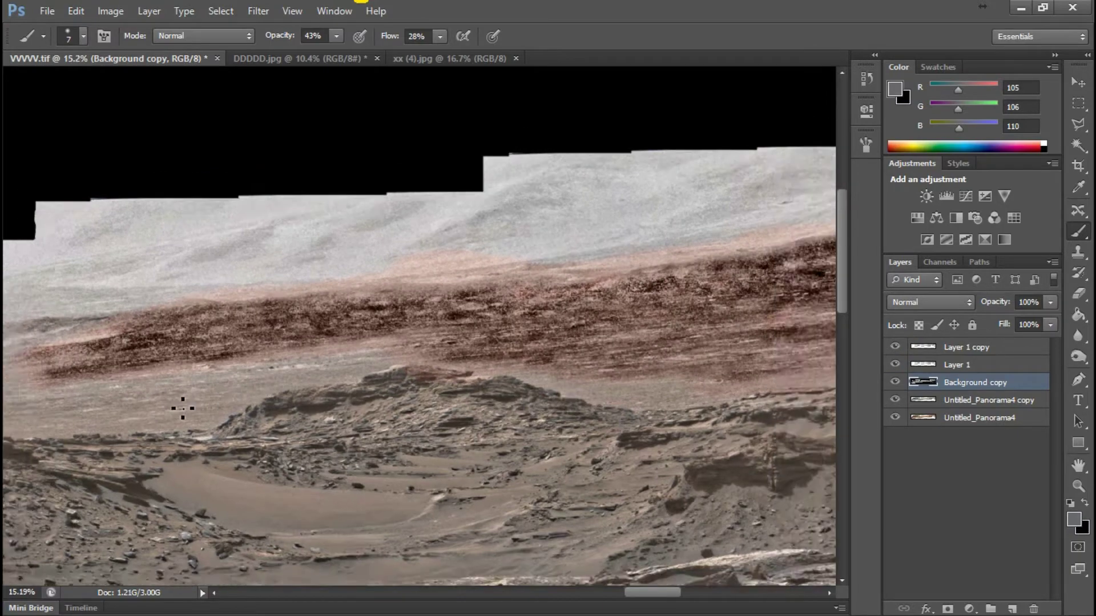
scroll(181, 408, "down", 1)
scroll(443, 376, "down", 1)
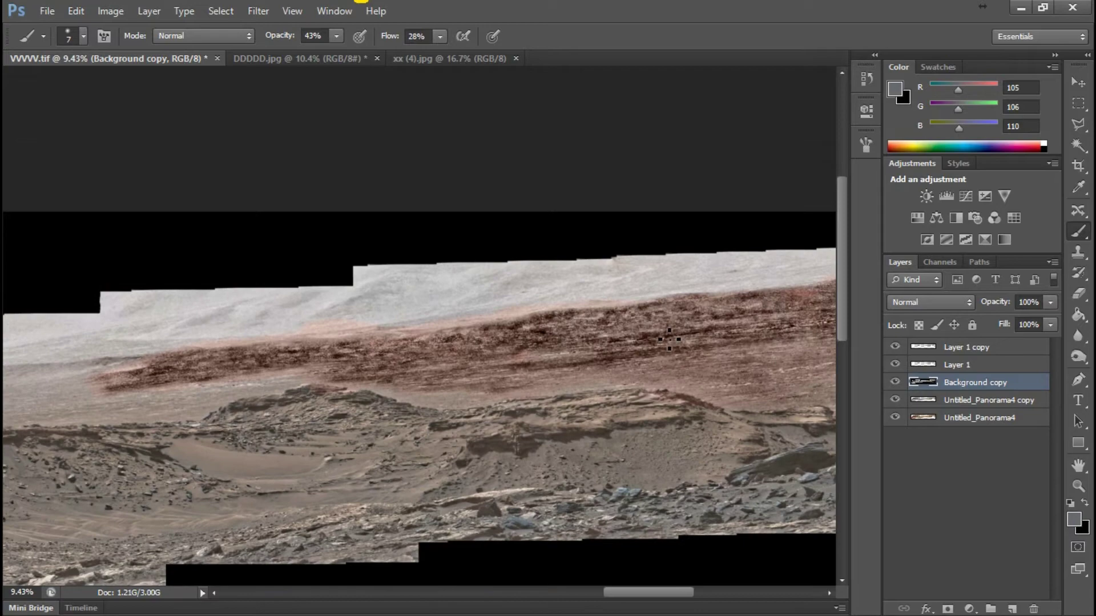
scroll(676, 334, "up", 3)
scroll(676, 338, "up", 1)
scroll(676, 339, "up", 1)
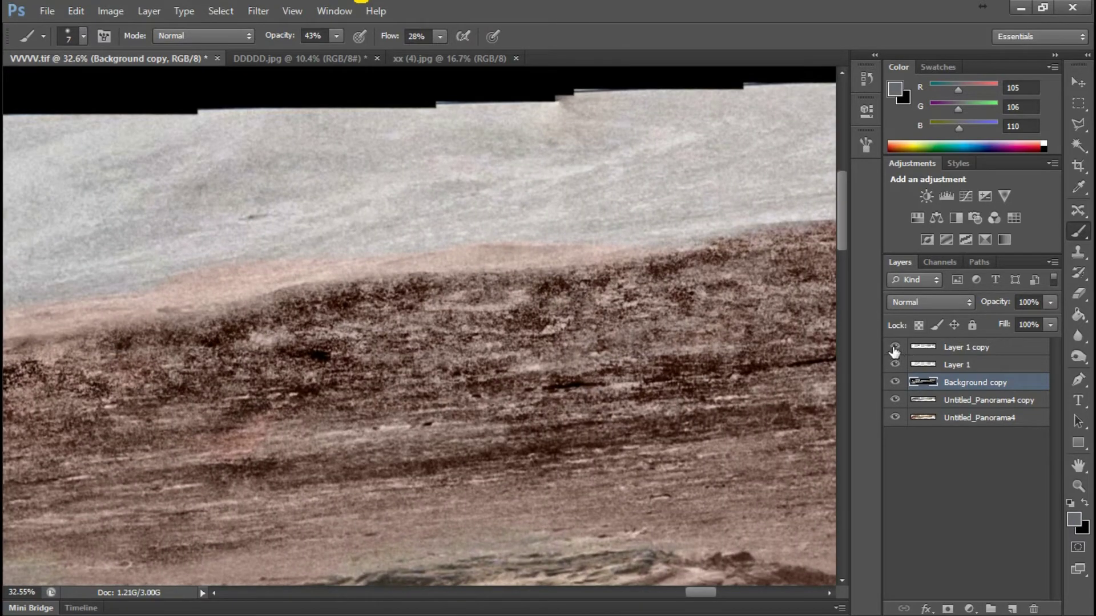
left_click(895, 348)
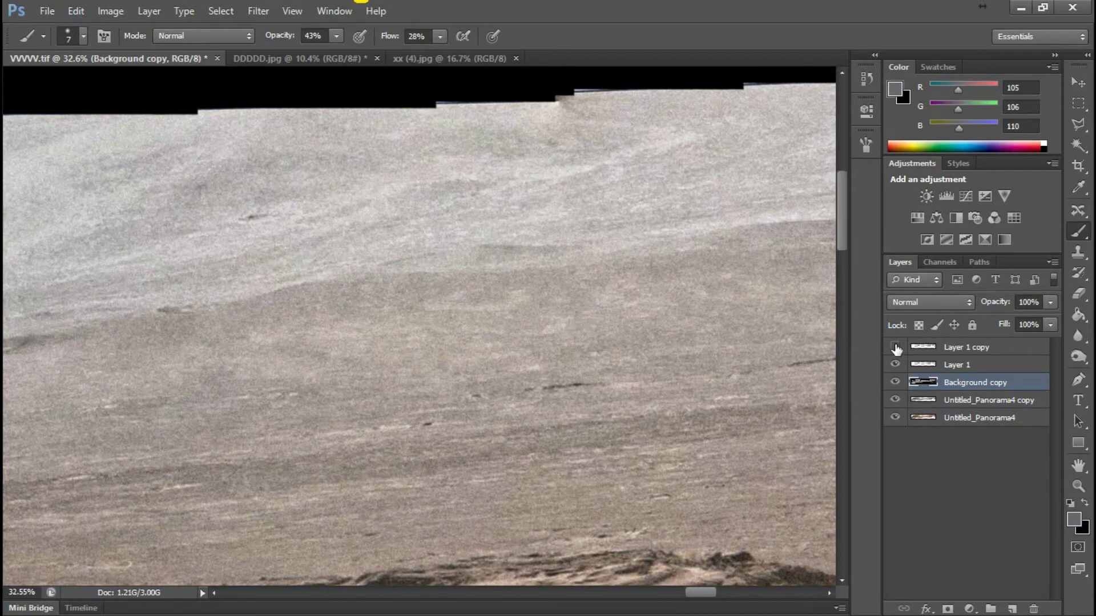
left_click(896, 348)
scroll(572, 366, "up", 2)
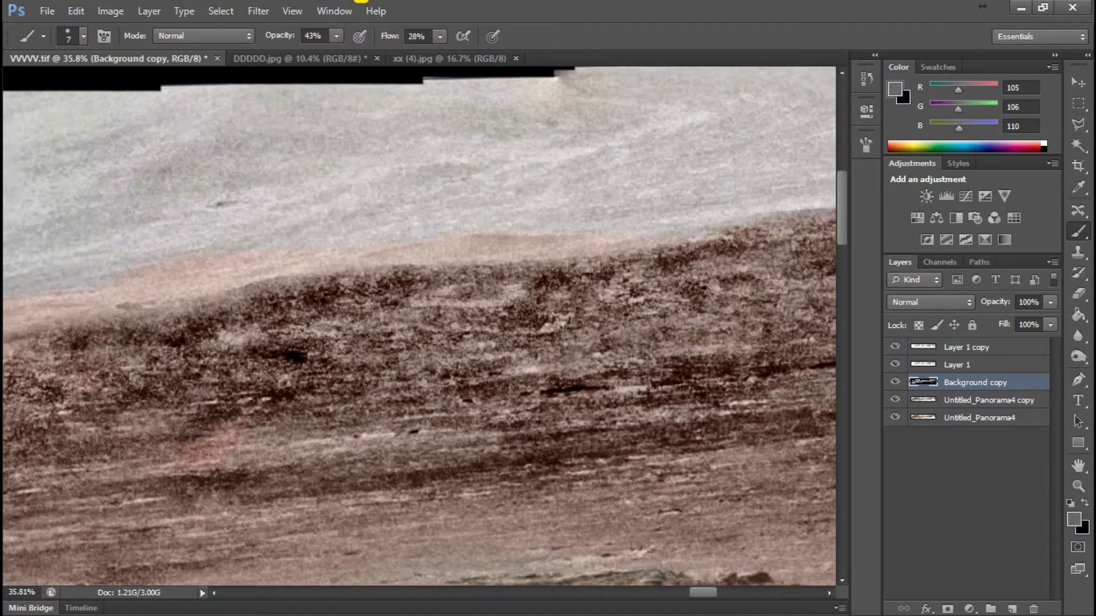
scroll(591, 363, "up", 2)
scroll(604, 359, "up", 2)
scroll(613, 352, "up", 2)
scroll(613, 352, "down", 2)
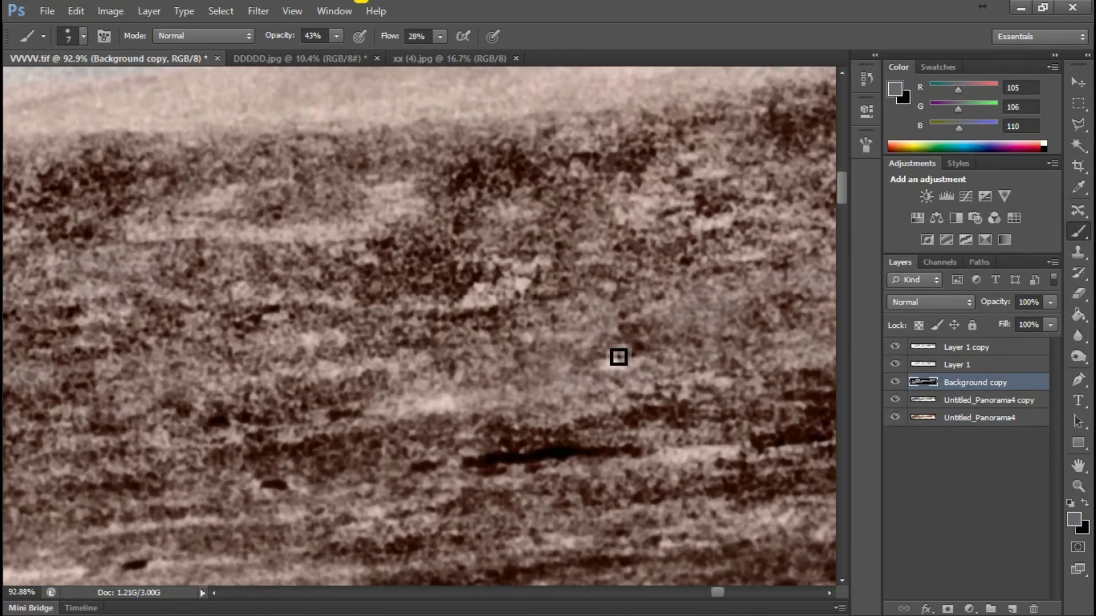
scroll(616, 354, "up", 1)
scroll(616, 352, "up", 1)
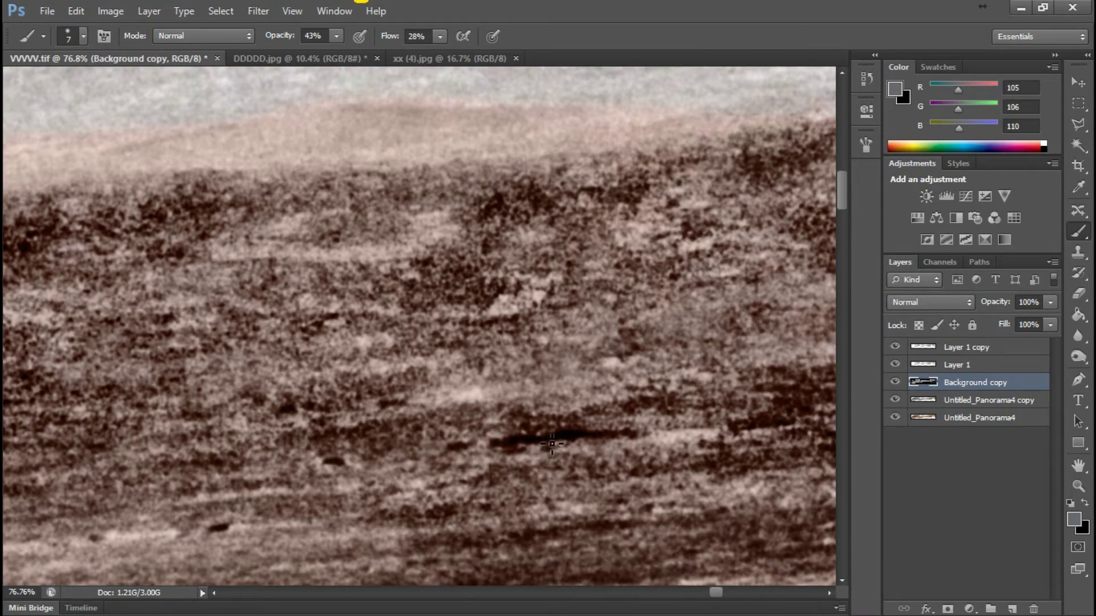
Pan with the Hand tool across the tinted brown band and upper hills.
key("h")
left_click_drag(491, 374, 549, 225)
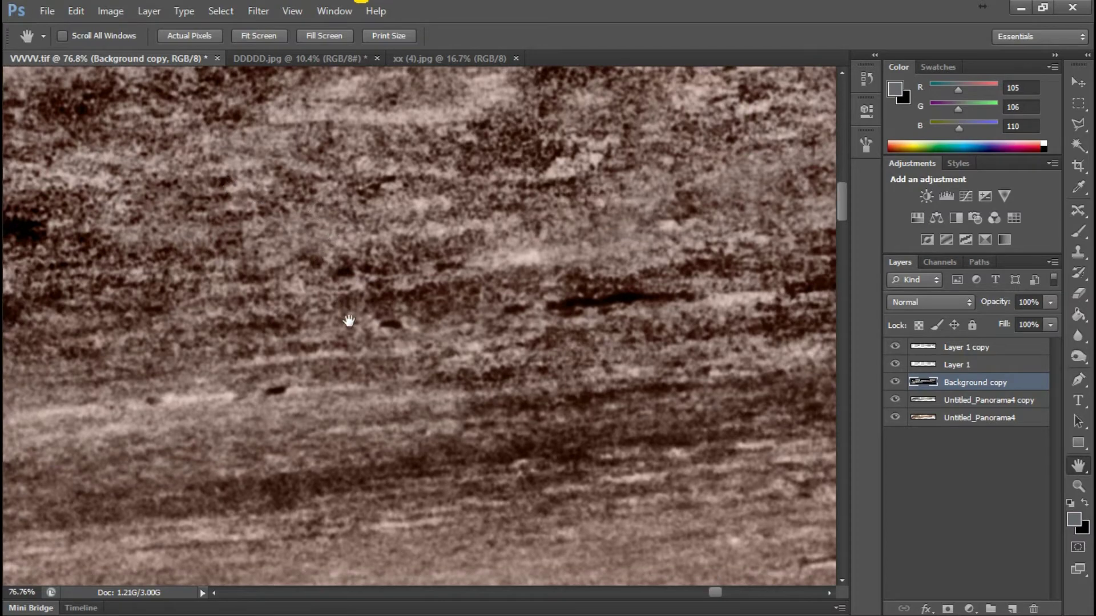
mouse_move(288, 390)
left_mouse_down()
mouse_move(402, 415)
mouse_move(429, 435)
mouse_move(202, 436)
mouse_move(678, 261)
mouse_move(196, 386)
mouse_move(339, 335)
left_mouse_up()
scroll(339, 334, "down", 2)
scroll(692, 266, "down", 3)
mouse_move(692, 266)
left_mouse_down()
mouse_move(313, 331)
mouse_move(112, 314)
left_mouse_up()
mouse_move(692, 286)
left_mouse_down()
mouse_move(392, 299)
mouse_move(662, 290)
left_mouse_up()
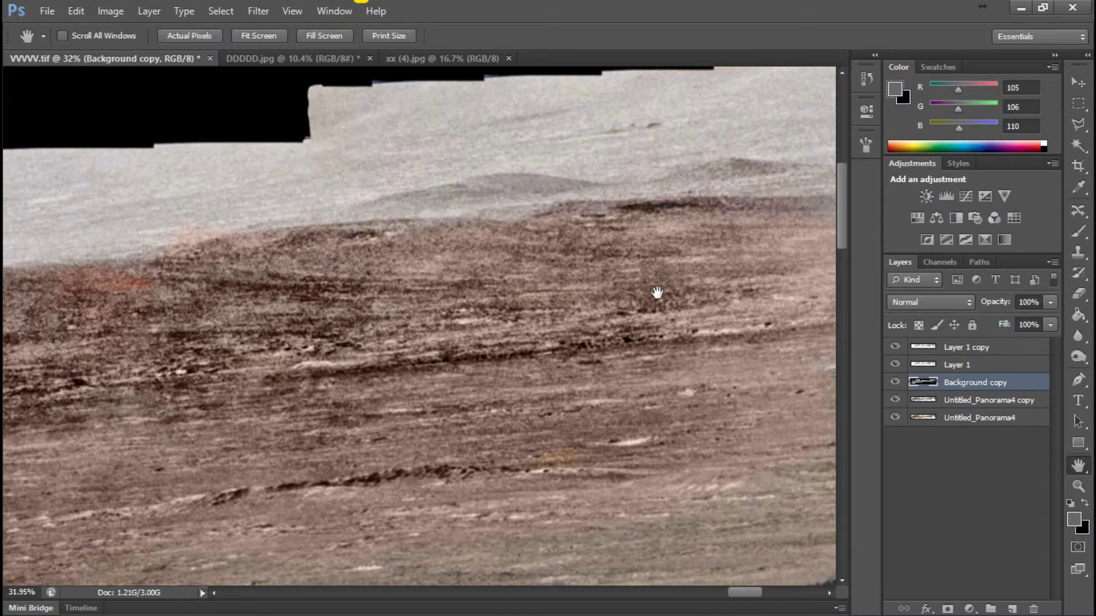
scroll(656, 293, "up", 1)
scroll(710, 303, "up", 1)
scroll(710, 303, "up", 1)
scroll(712, 302, "up", 1)
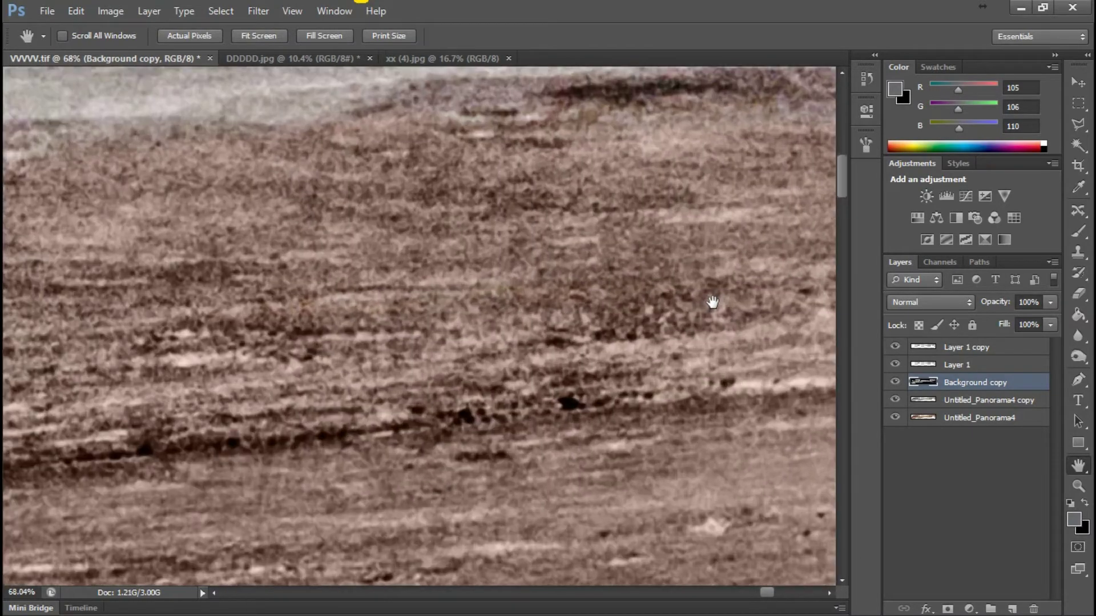
scroll(712, 302, "up", 1)
scroll(711, 302, "up", 1)
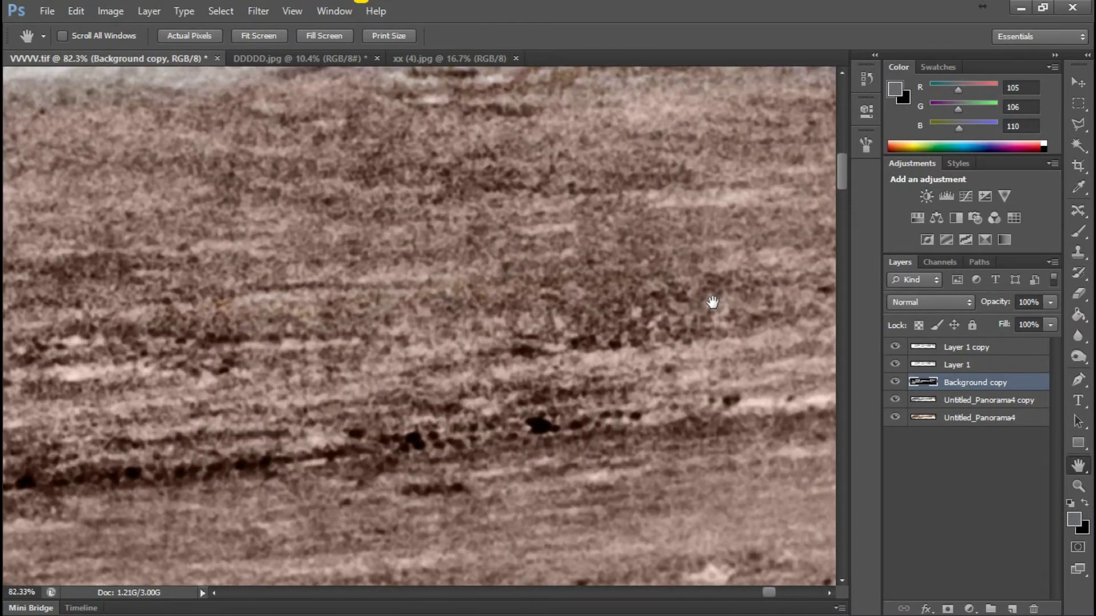
scroll(711, 303, "down", 1)
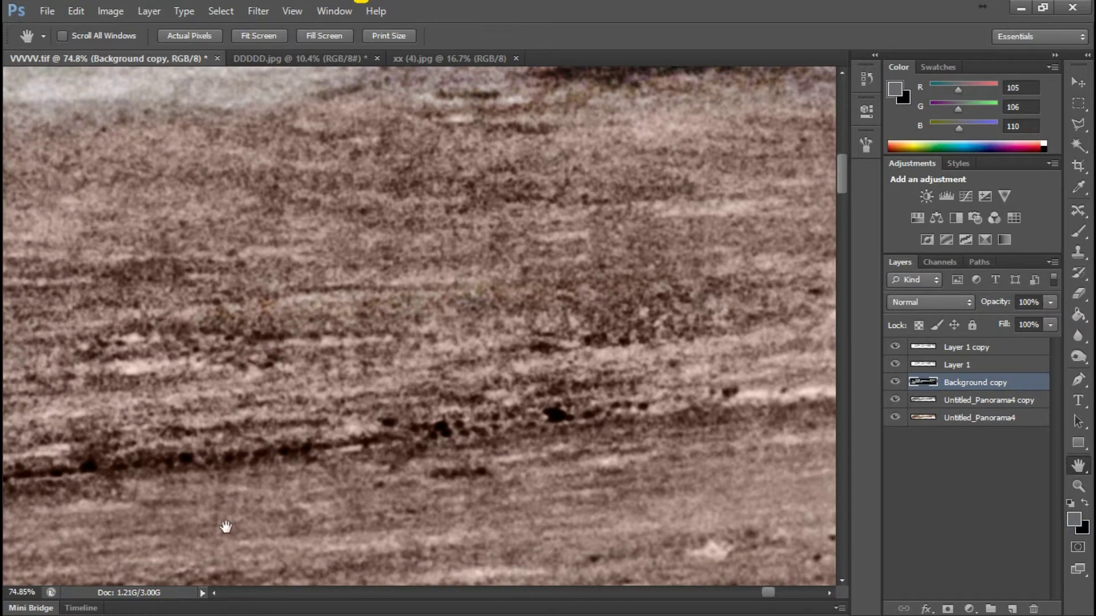
left_click_drag(203, 521, 651, 505)
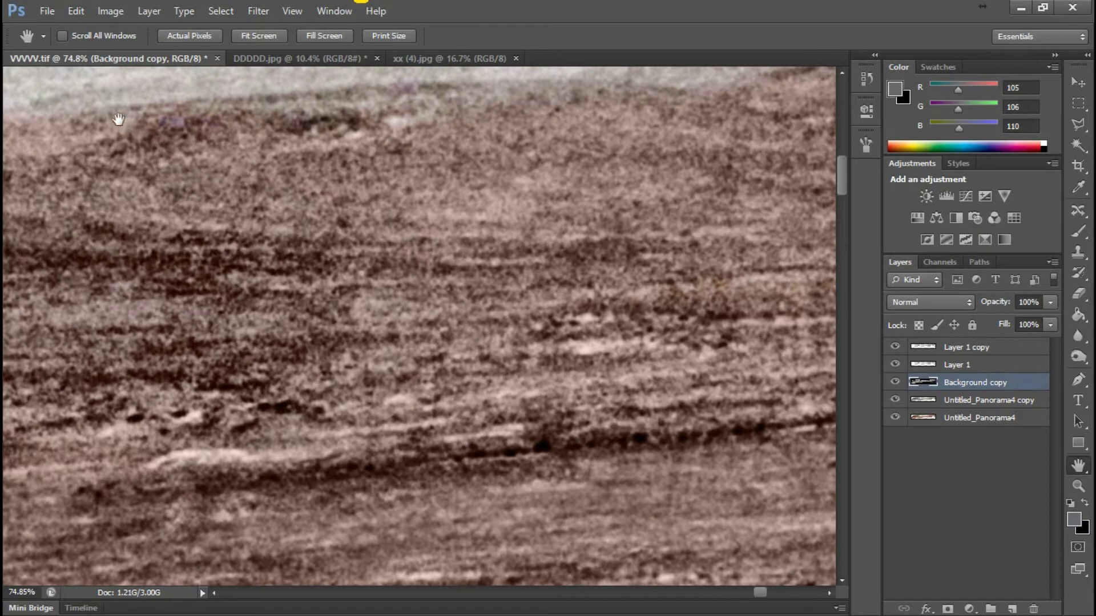
left_click_drag(105, 118, 623, 90)
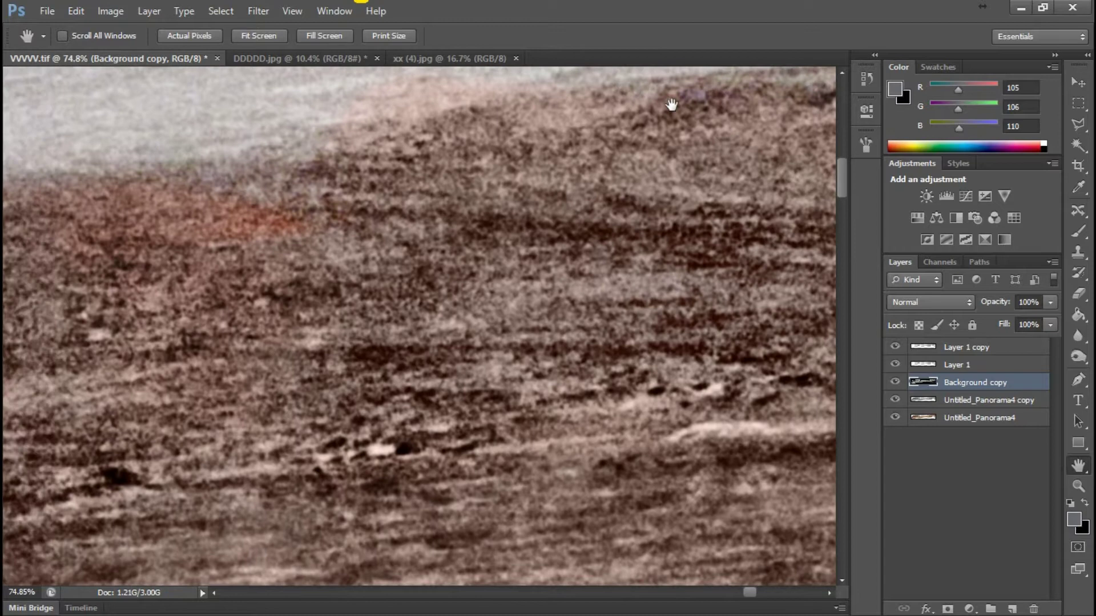
Choose the Color Replacement Tool with muted brown R102 G76 B69 as foreground colour.
left_click(1081, 241)
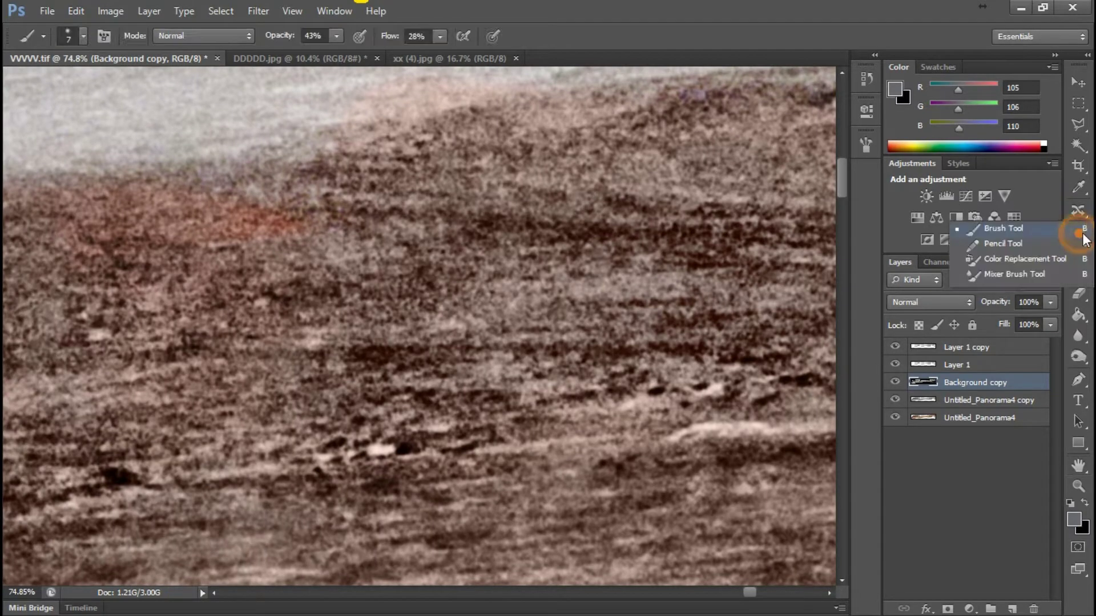
left_click(1014, 259)
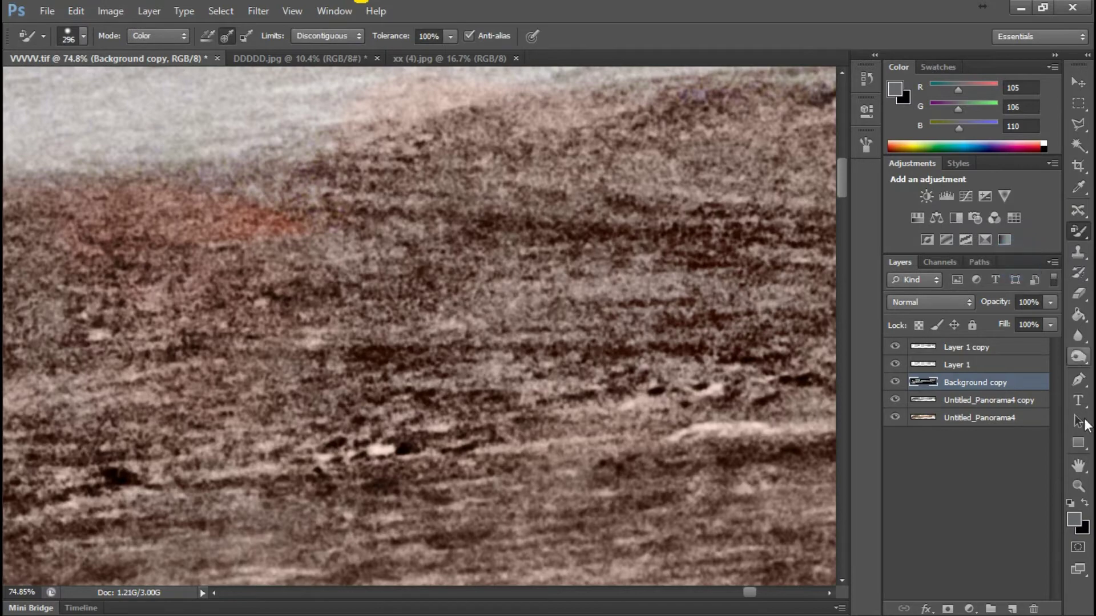
left_click(1071, 519)
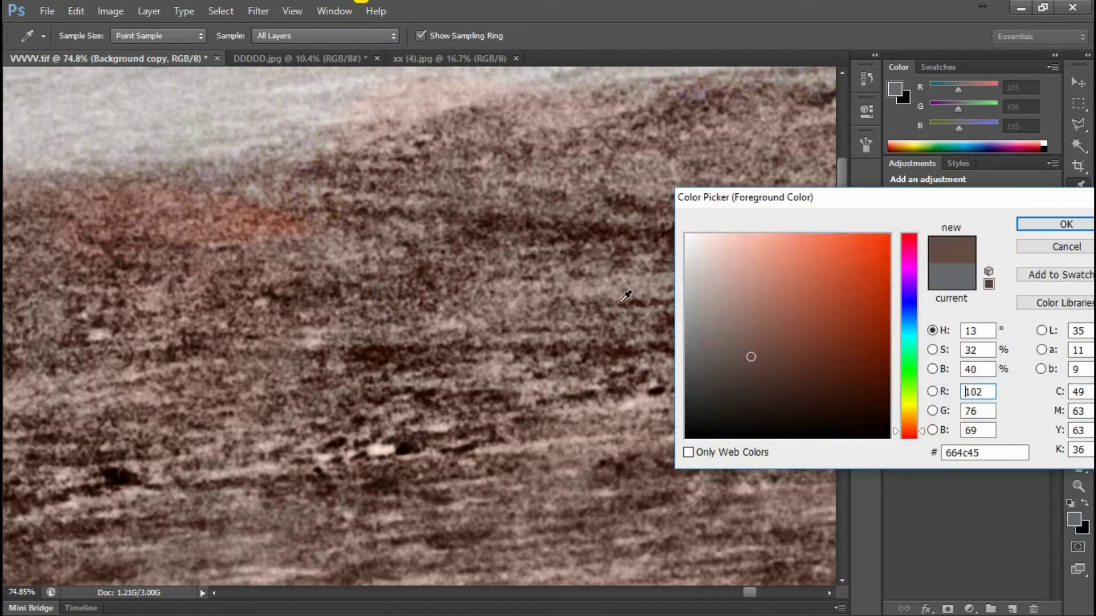
left_click(1061, 224)
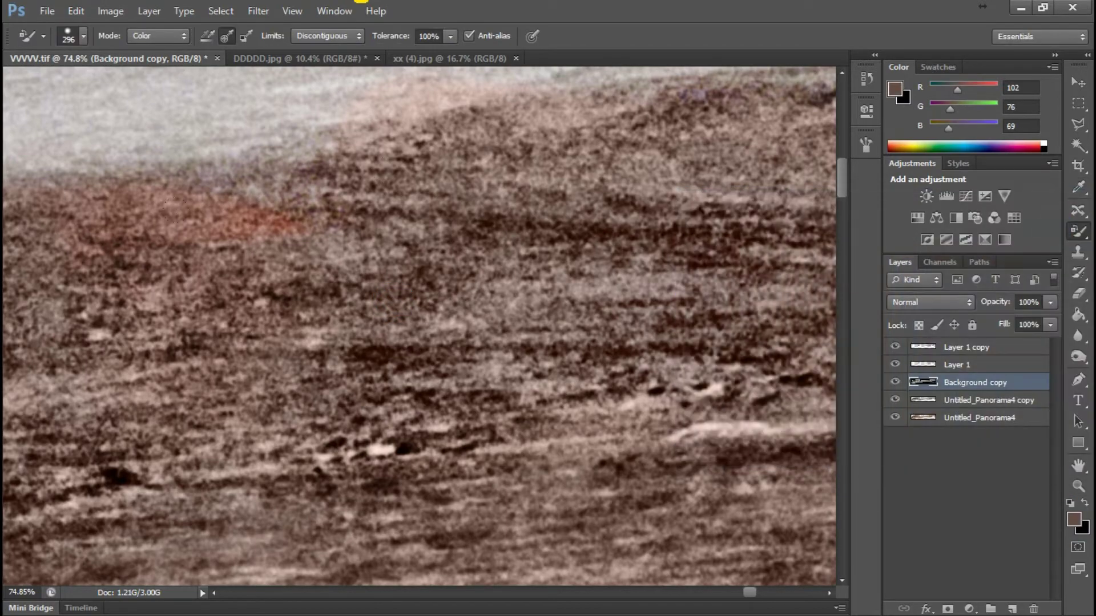
left_click(367, 249)
Paint Layer 1 copy's reddish patch brown, then undo and redo to compare.
left_click(976, 347)
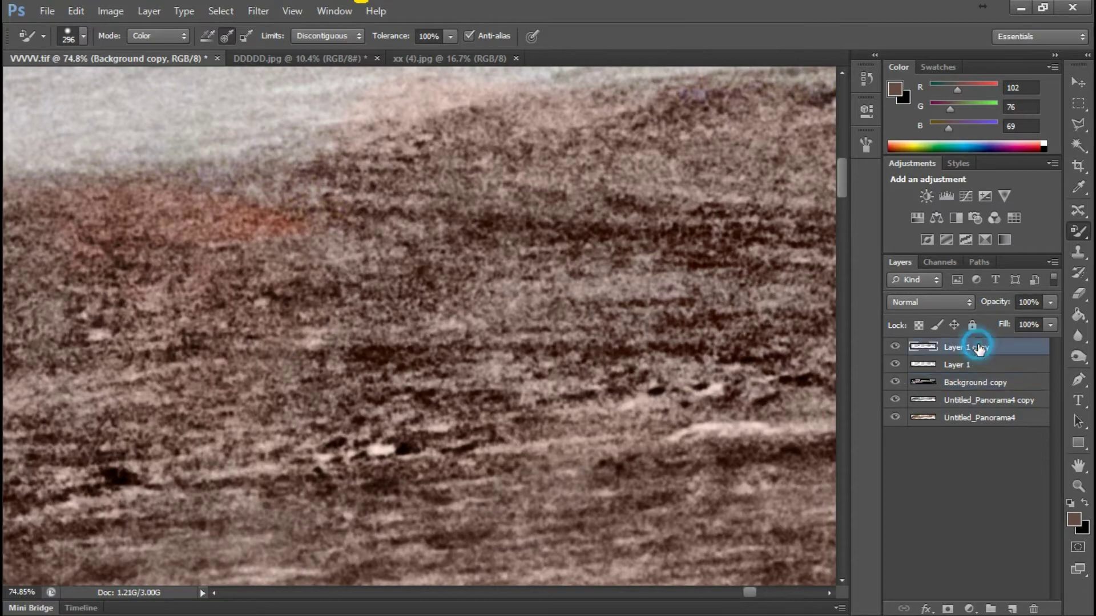
left_click_drag(293, 140, 117, 156)
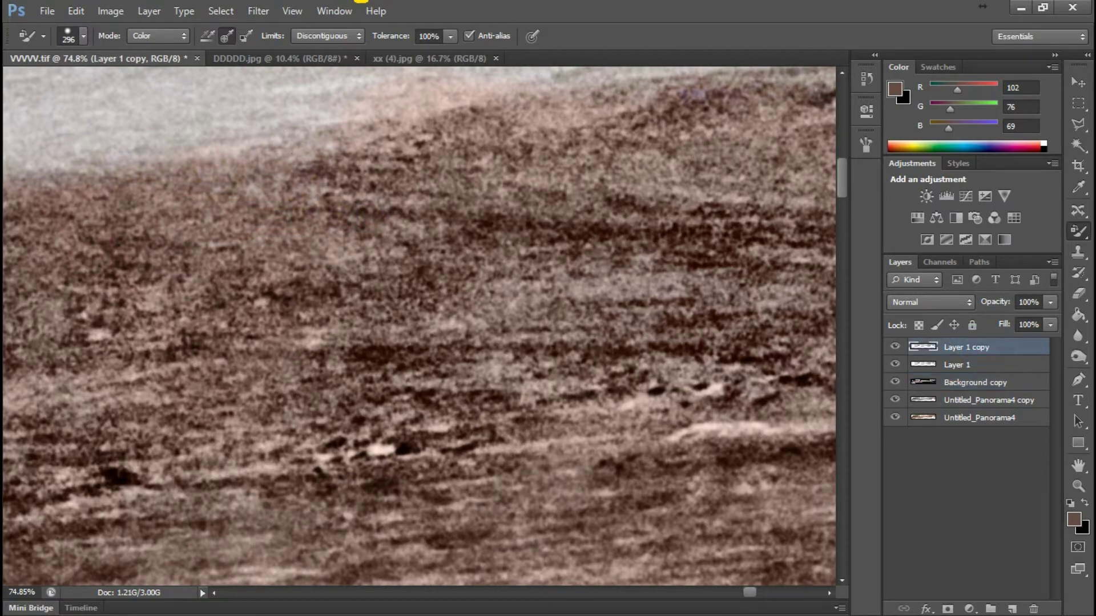
scroll(419, 325, "up", 2)
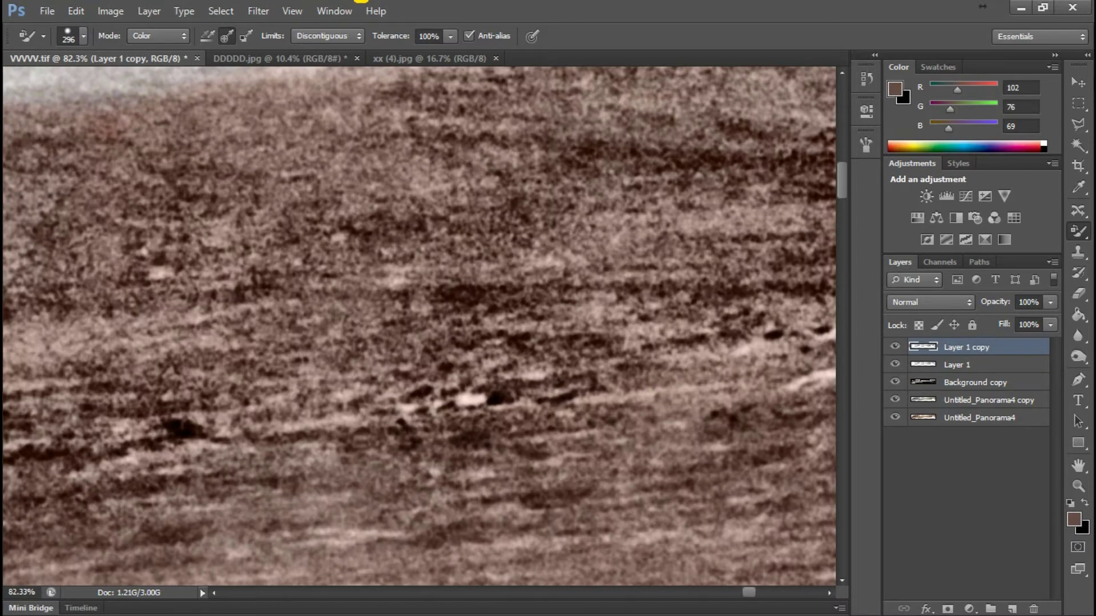
left_click(1078, 81)
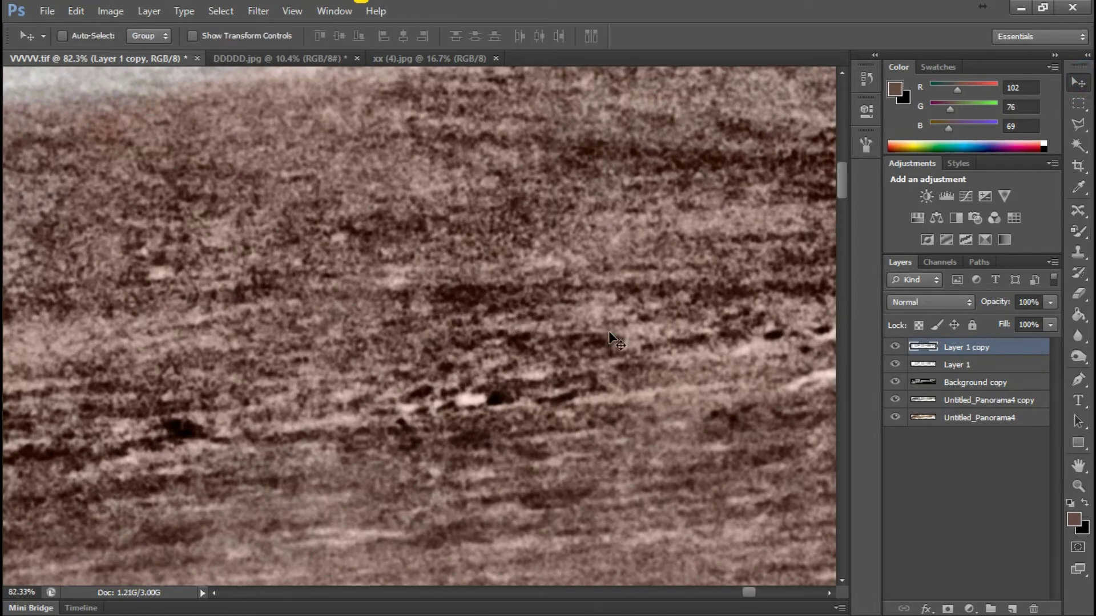
scroll(641, 279, "down", 2)
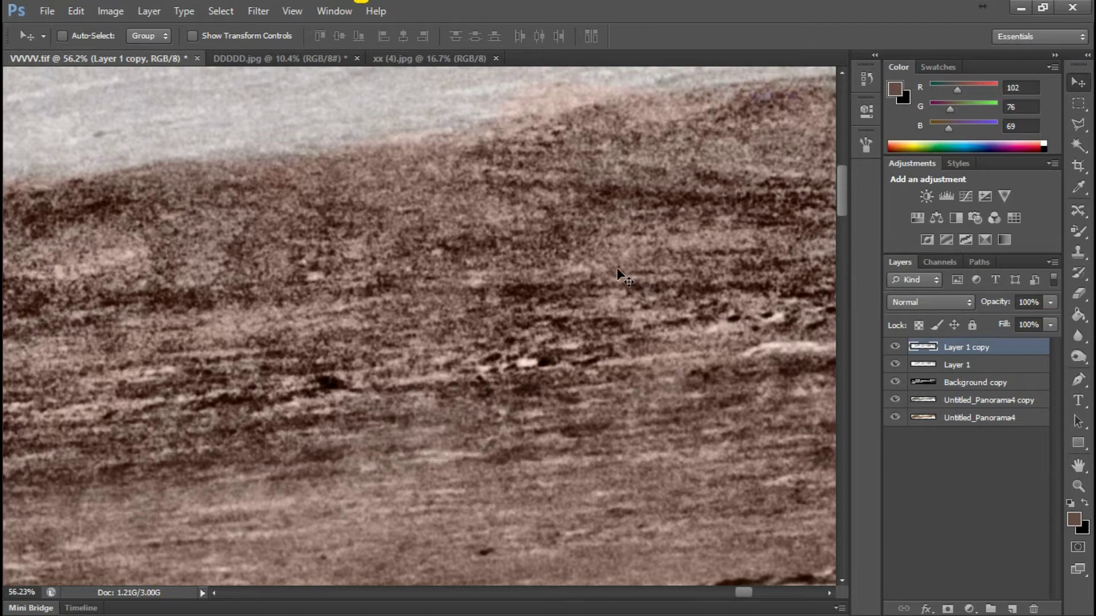
key("Delete")
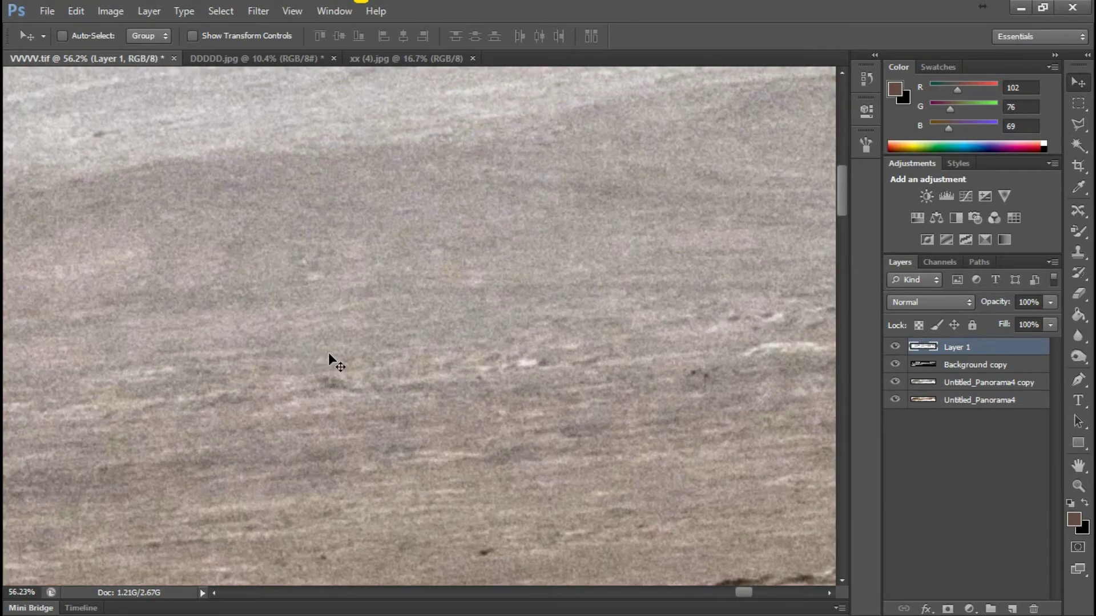
key("ctrl+z")
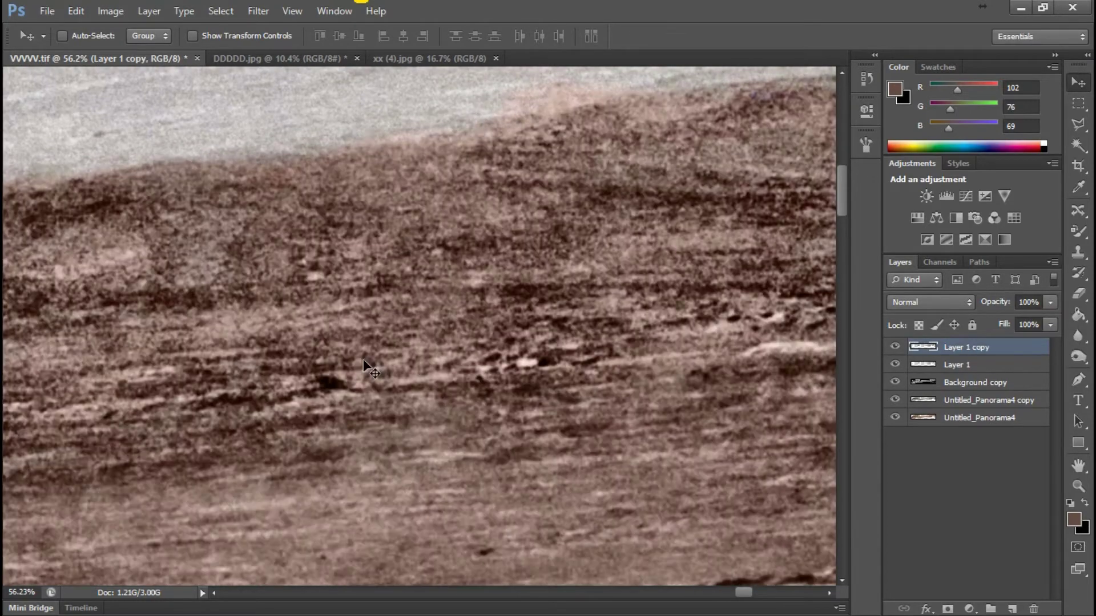
Drag Layer 1 copy right and up, roughly 300 px, with the Move tool.
key("h")
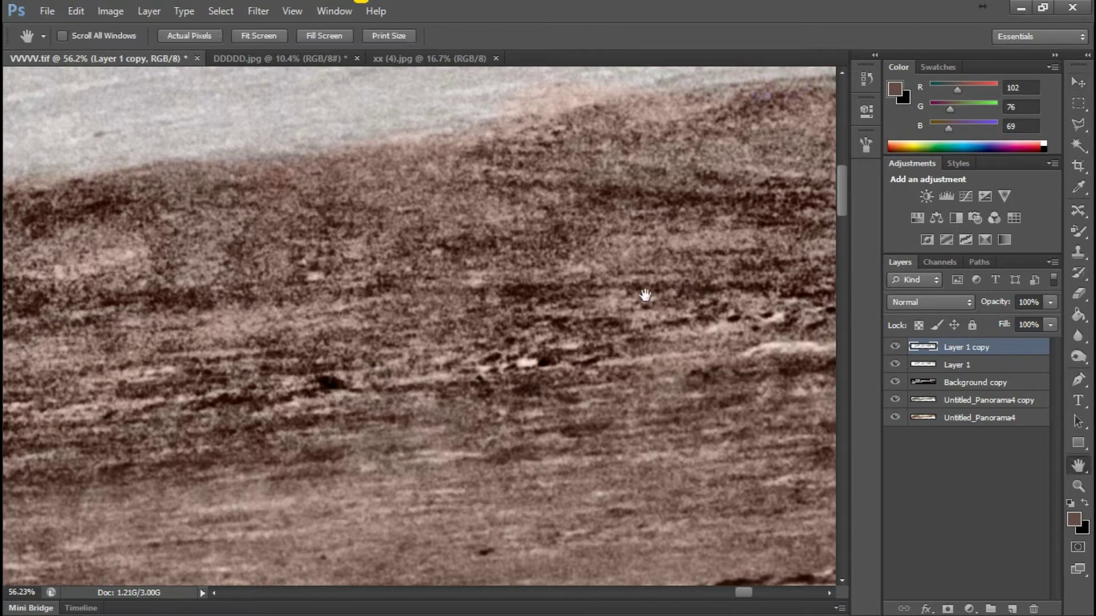
key("v")
left_click_drag(314, 308, 694, 256)
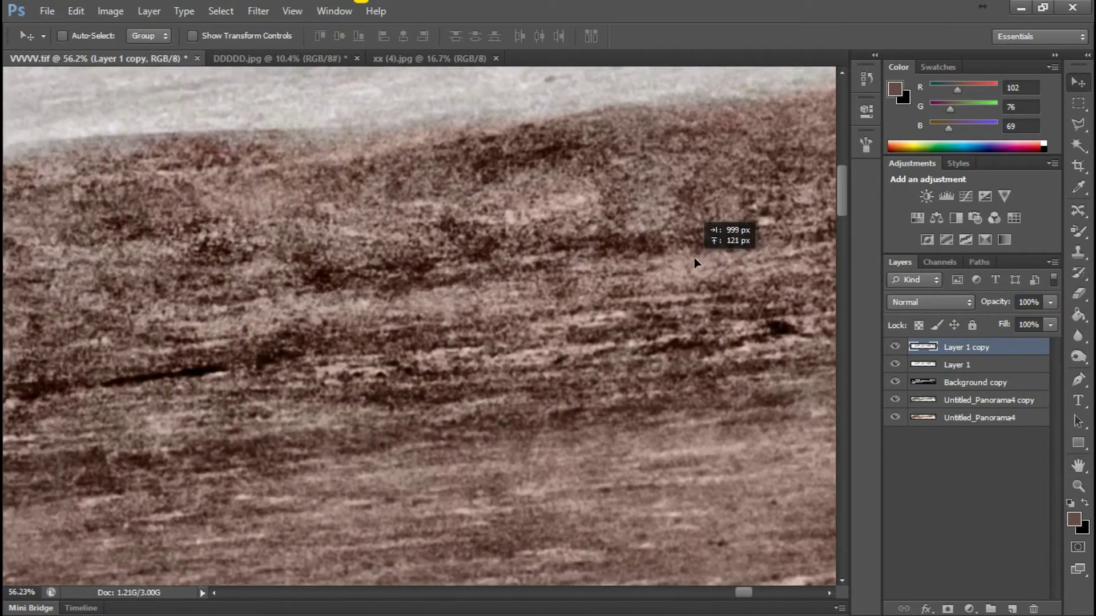
left_click_drag(180, 291, 454, 276)
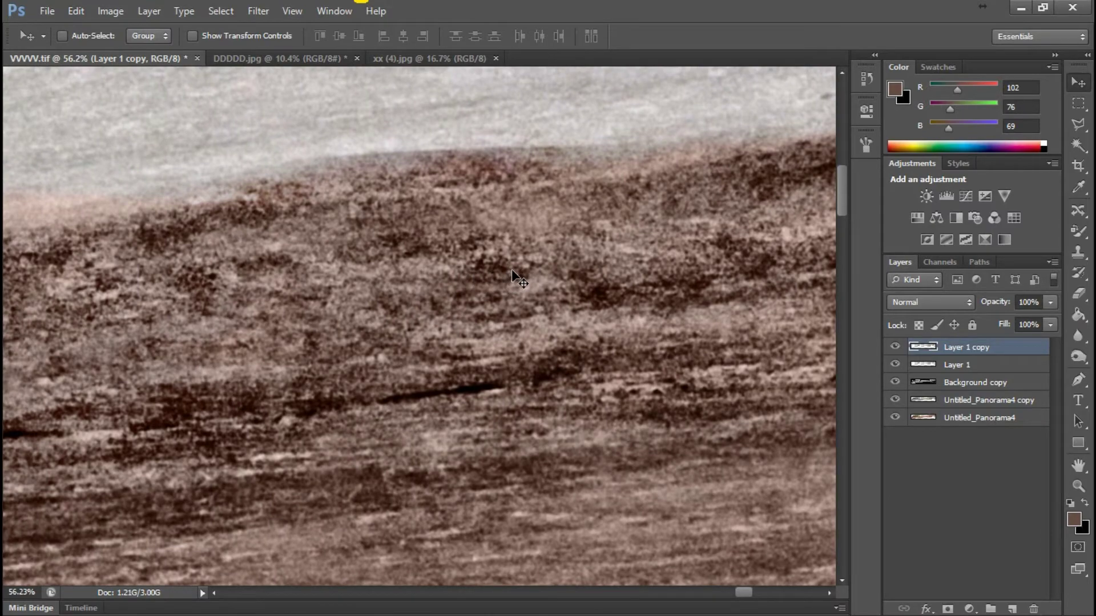
scroll(625, 89, "up", 3)
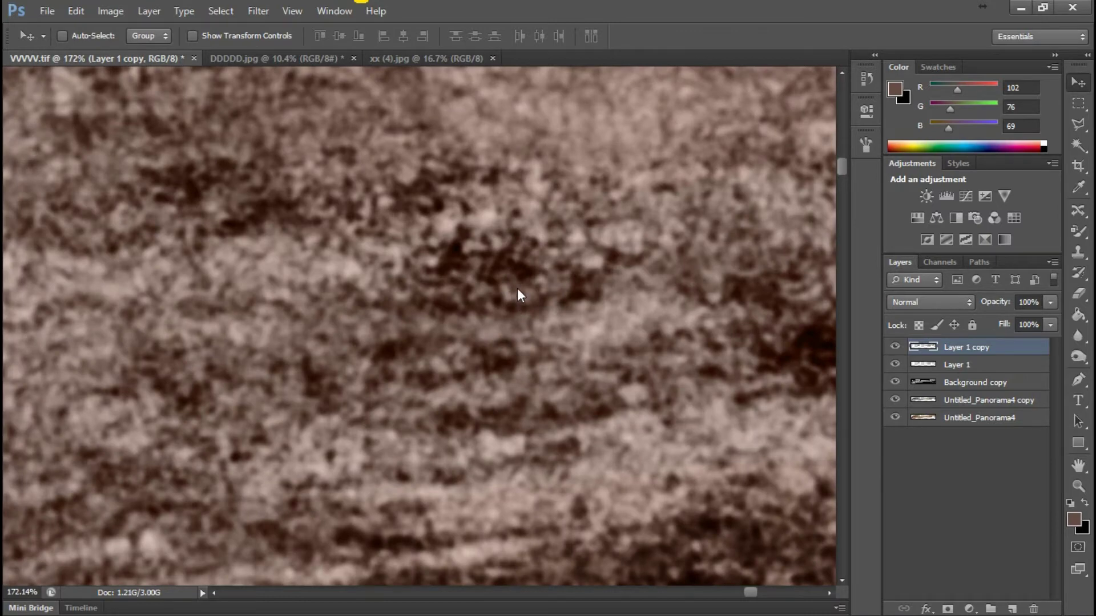
scroll(602, 67, "down", 3)
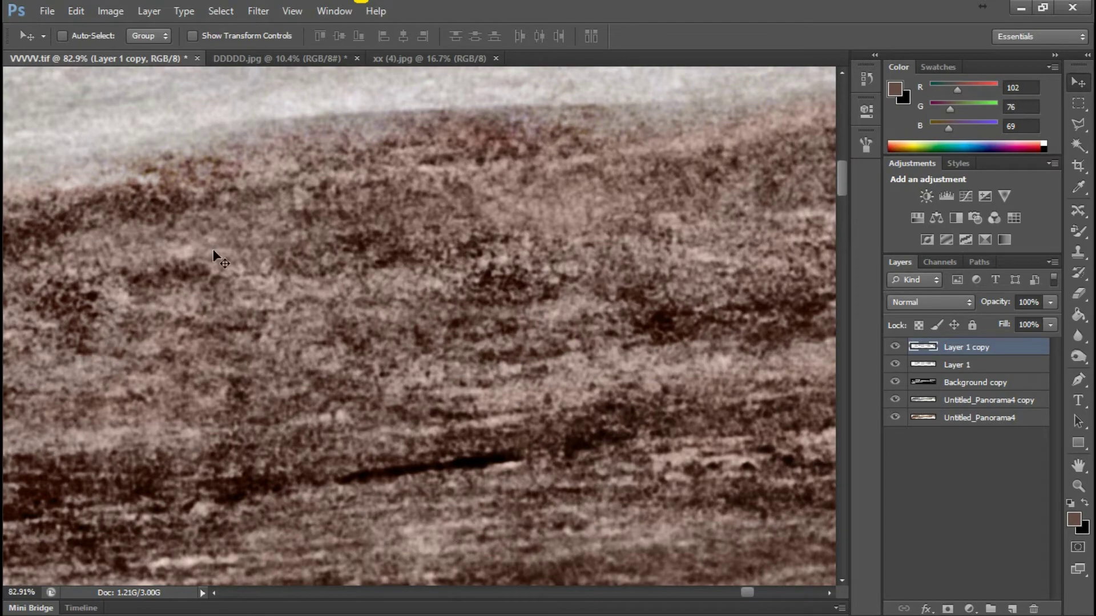
Drag Layer 1 copy right, left and down, finishing up-right.
left_click_drag(196, 264, 673, 172)
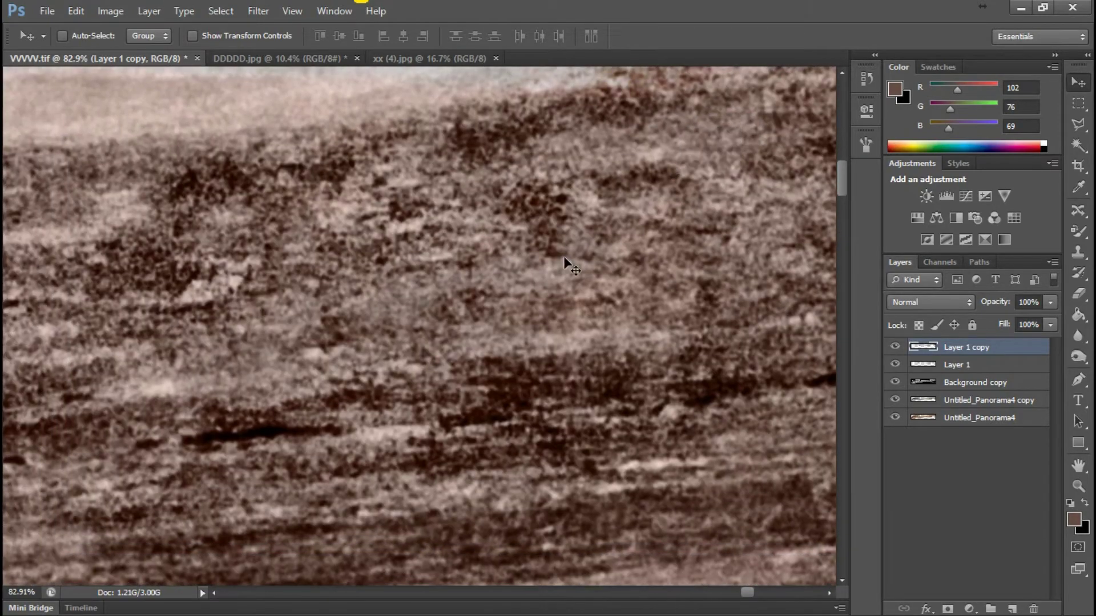
scroll(397, 312, "down", 3)
left_click_drag(352, 351, 648, 367)
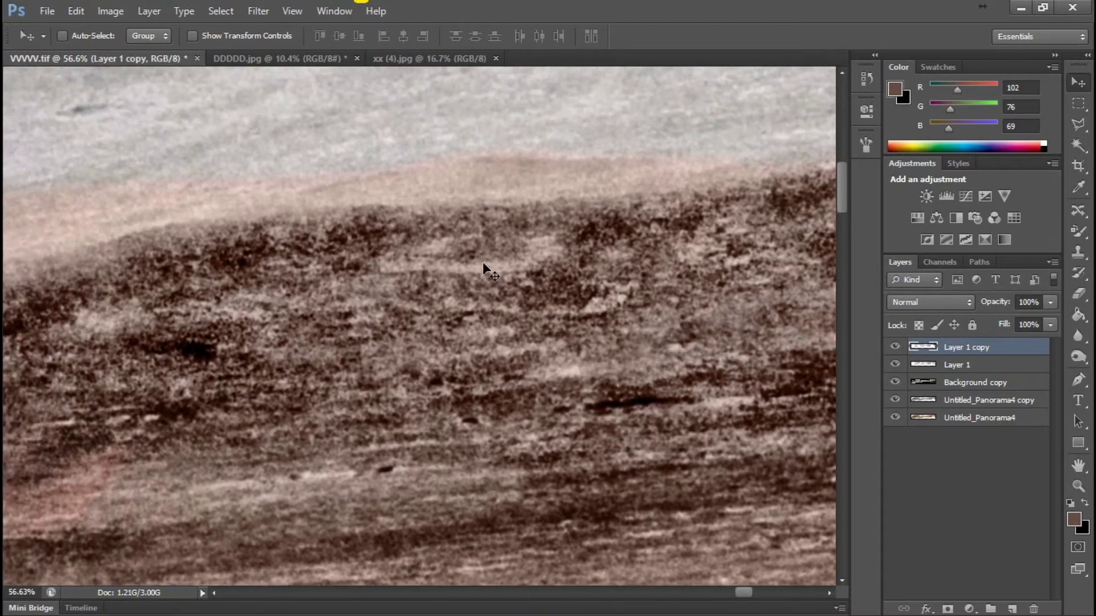
scroll(390, 251, "up", 1)
scroll(389, 251, "up", 1)
left_click_drag(593, 283, 418, 299)
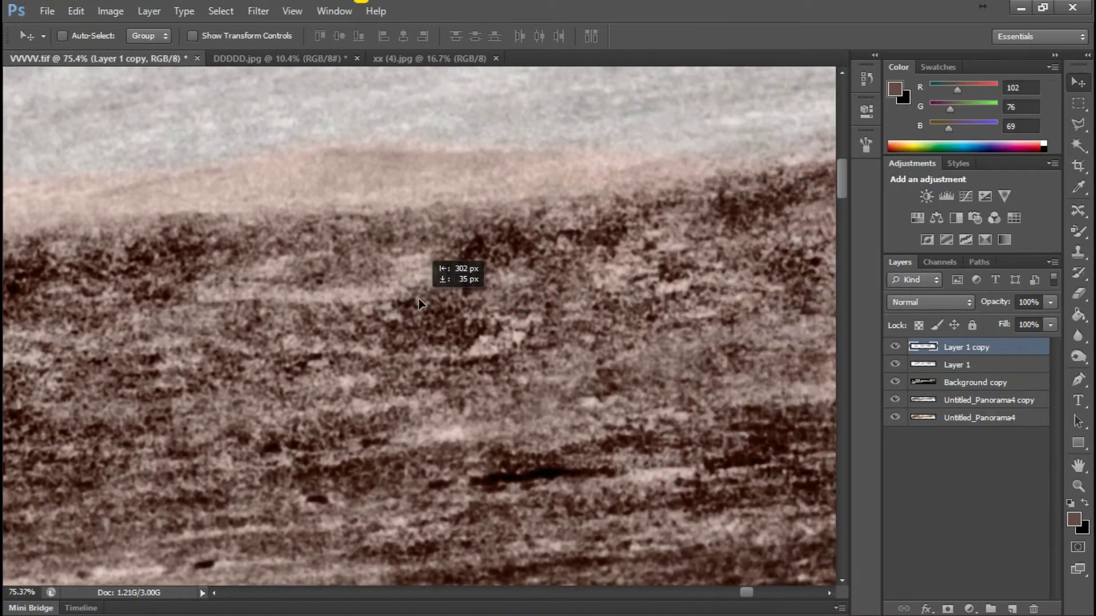
scroll(685, 268, "up", 1)
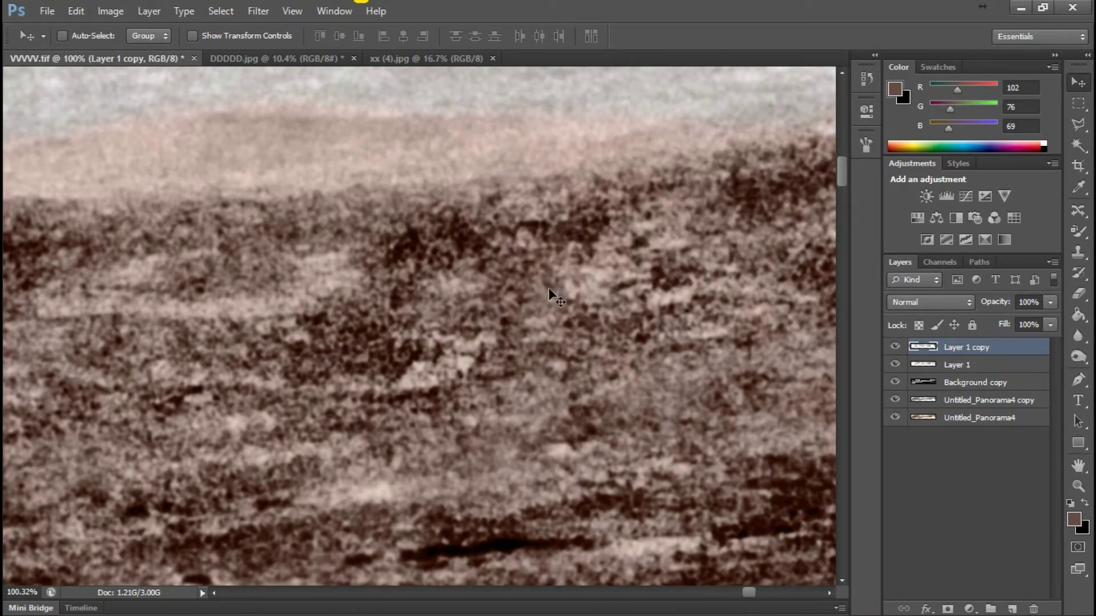
scroll(548, 289, "up", 1)
scroll(553, 286, "up", 1)
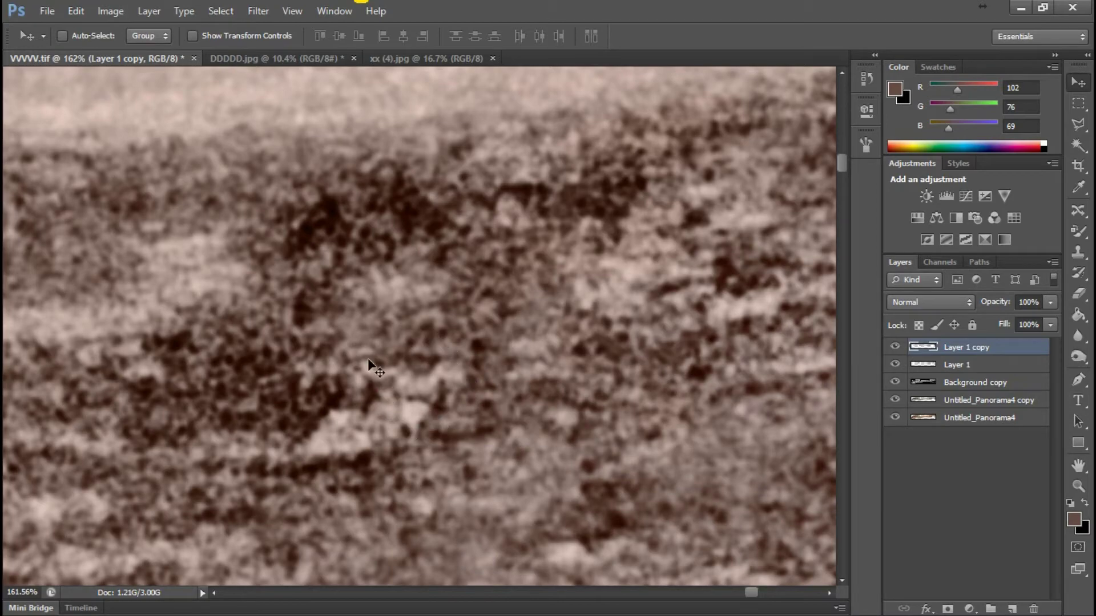
scroll(514, 289, "down", 5)
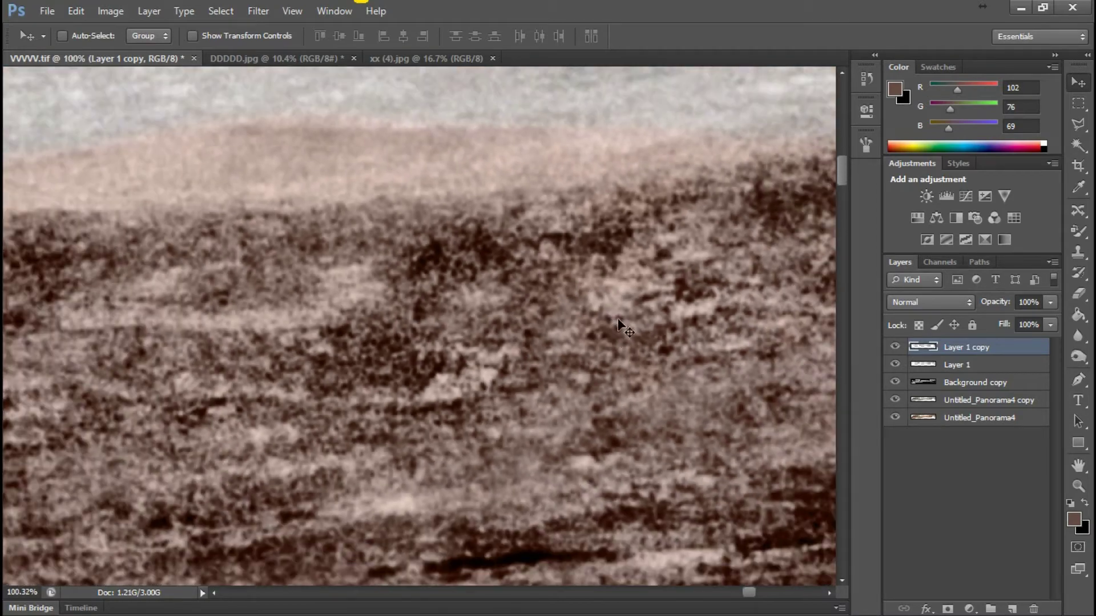
mouse_move(455, 490)
left_mouse_down()
mouse_move(486, 444)
mouse_move(419, 277)
left_mouse_up()
scroll(511, 403, "down", 2)
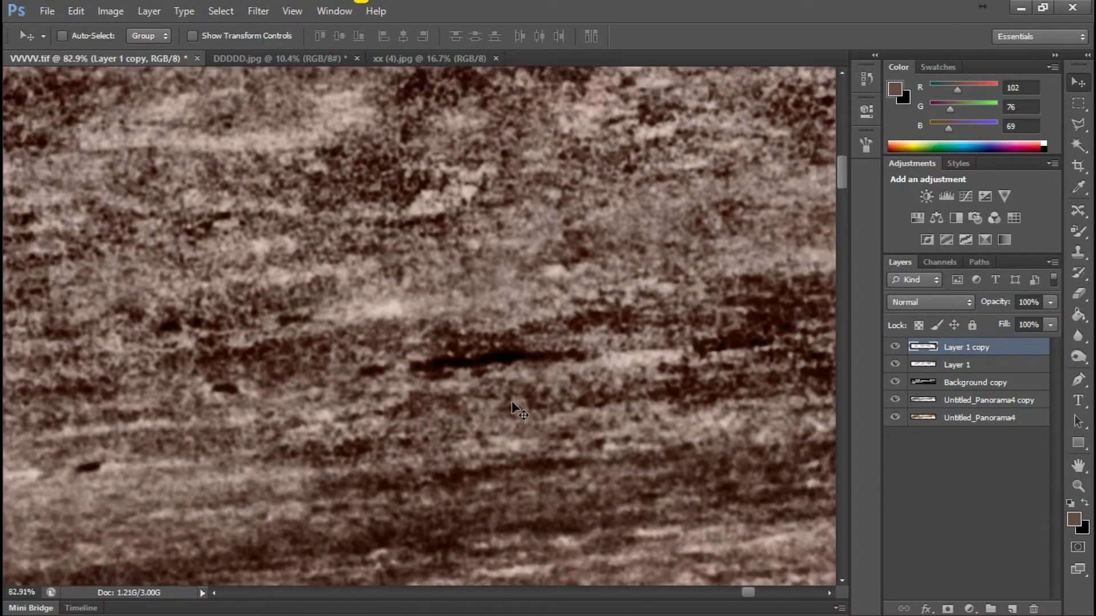
scroll(518, 407, "down", 2)
left_click_drag(253, 306, 468, 377)
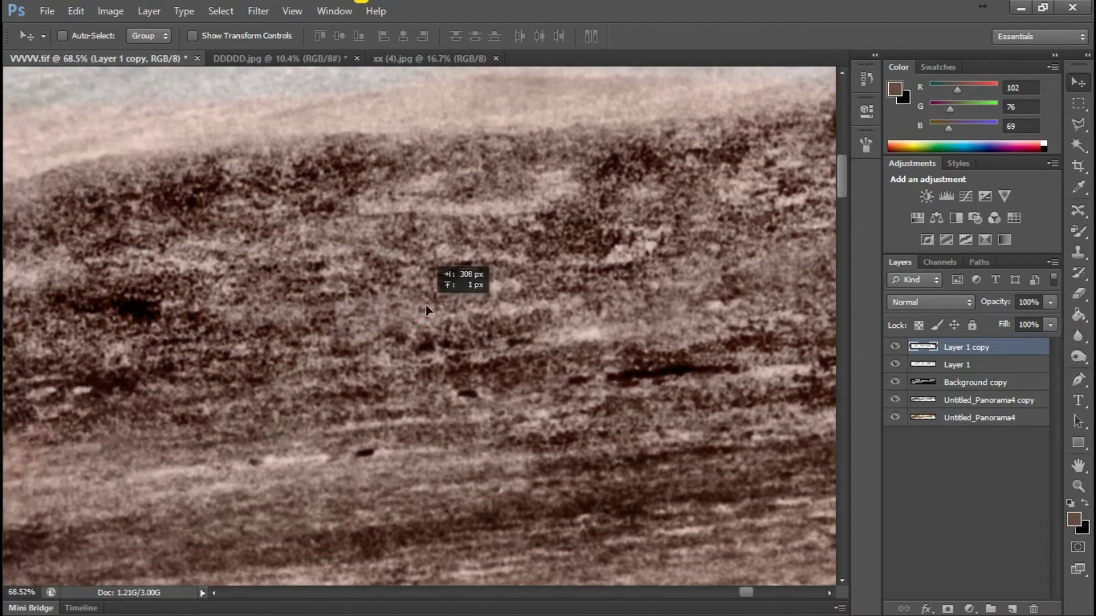
scroll(468, 377, "up", 2)
scroll(469, 376, "up", 1)
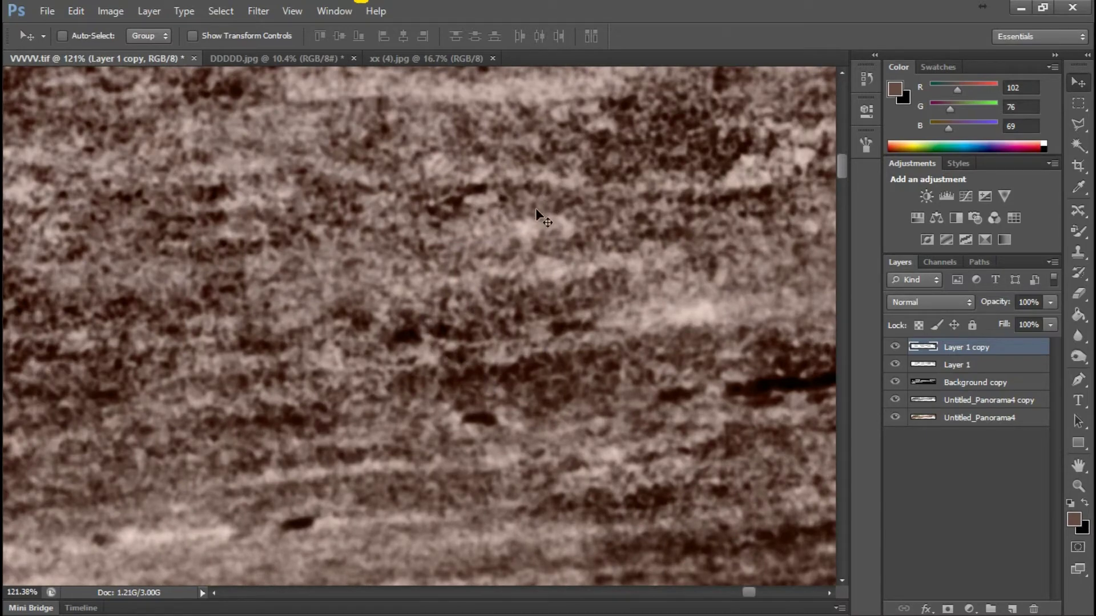
scroll(500, 255, "down", 1)
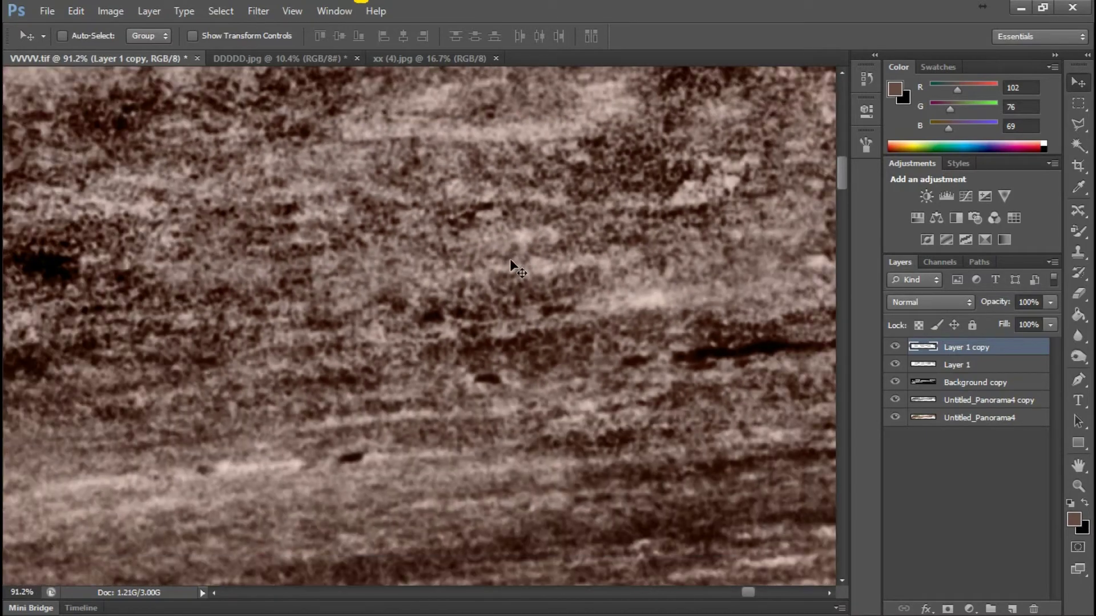
scroll(530, 211, "down", 1)
scroll(537, 222, "down", 1)
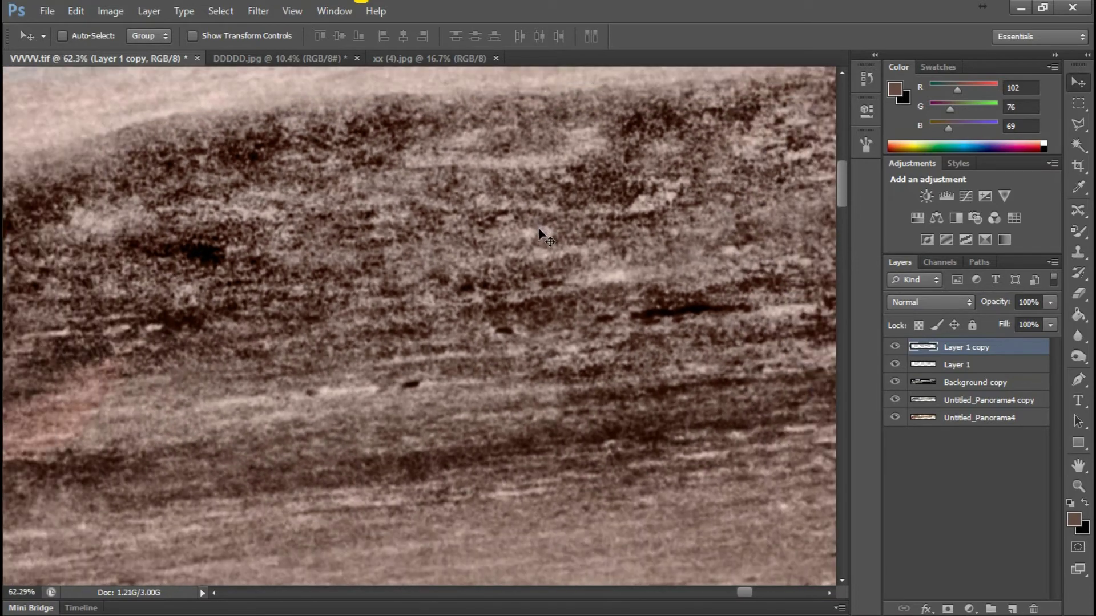
left_click_drag(528, 173, 559, 246)
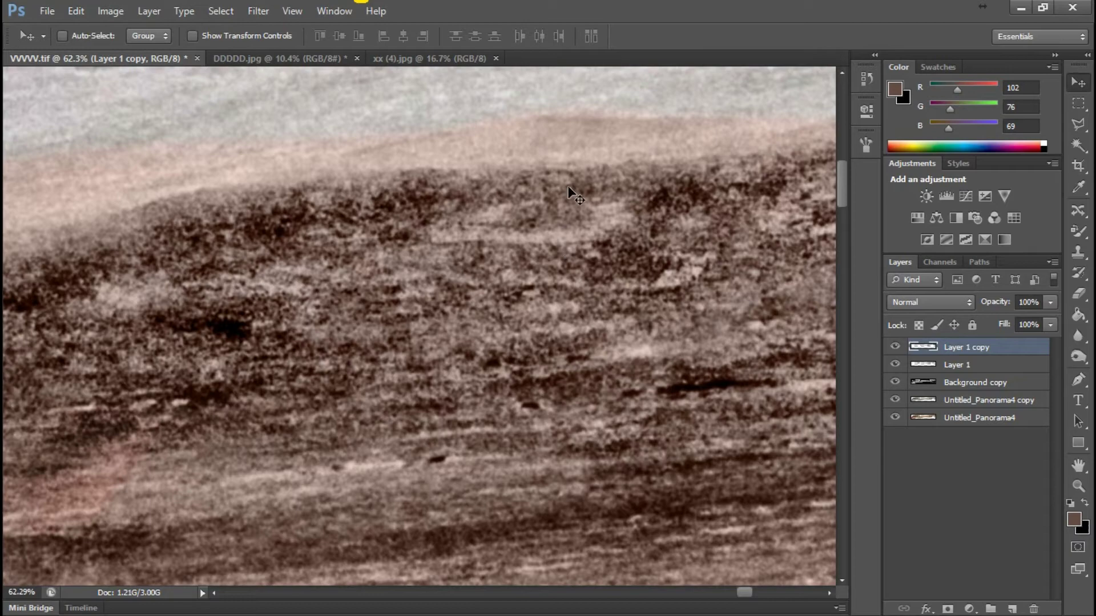
scroll(558, 176, "up", 1)
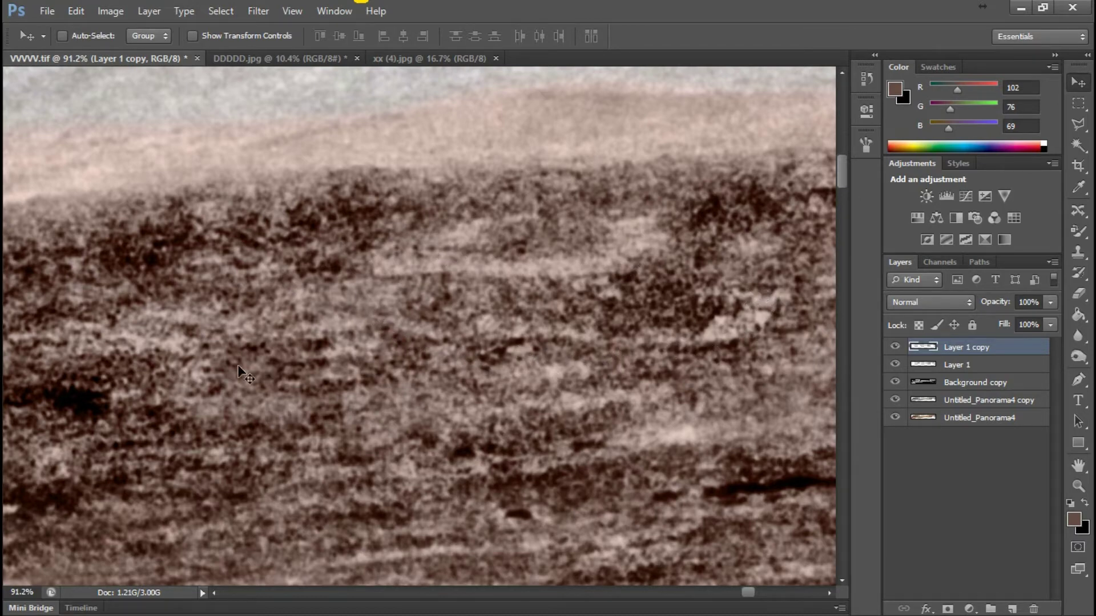
mouse_move(218, 368)
left_mouse_down()
mouse_move(591, 294)
mouse_move(597, 283)
left_mouse_up()
scroll(514, 274, "down", 3)
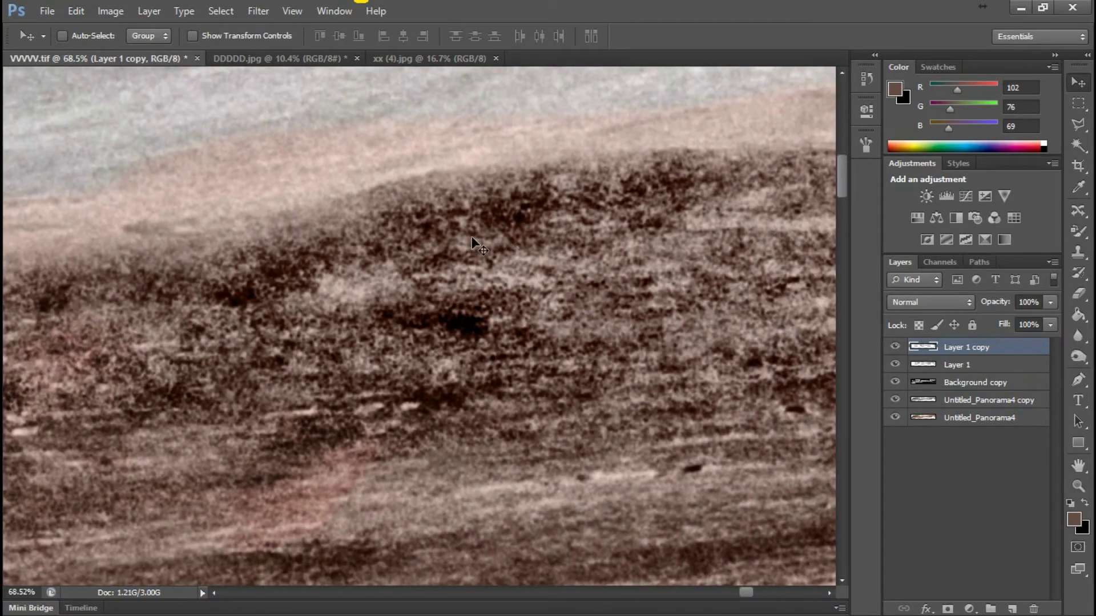
scroll(472, 249, "up", 3)
scroll(472, 246, "up", 4)
scroll(478, 245, "up", 3)
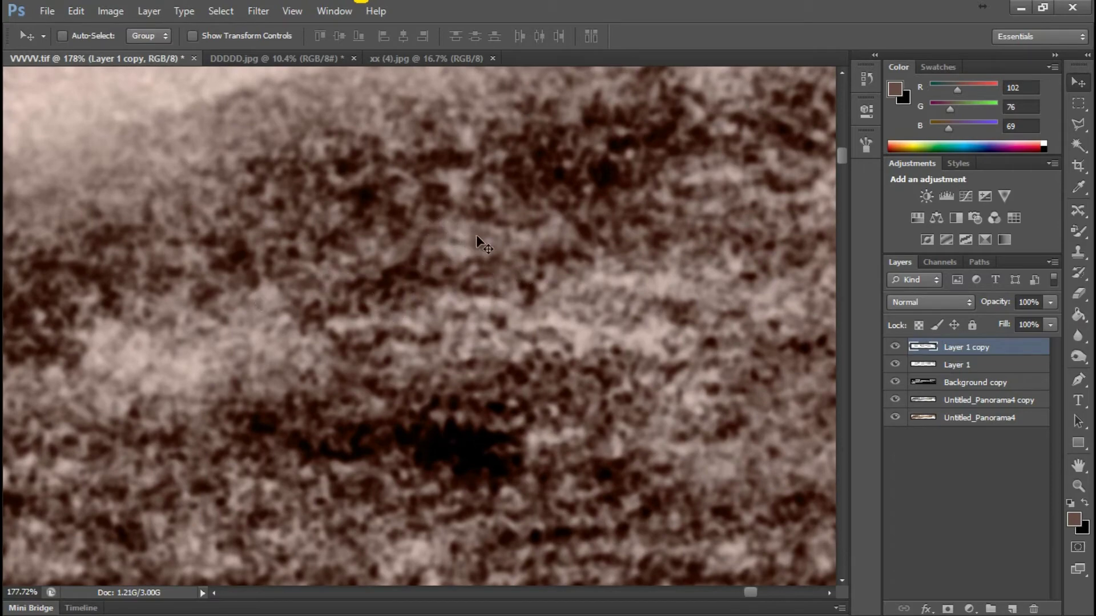
scroll(514, 233, "down", 3)
scroll(555, 230, "down", 3)
scroll(555, 236, "down", 3)
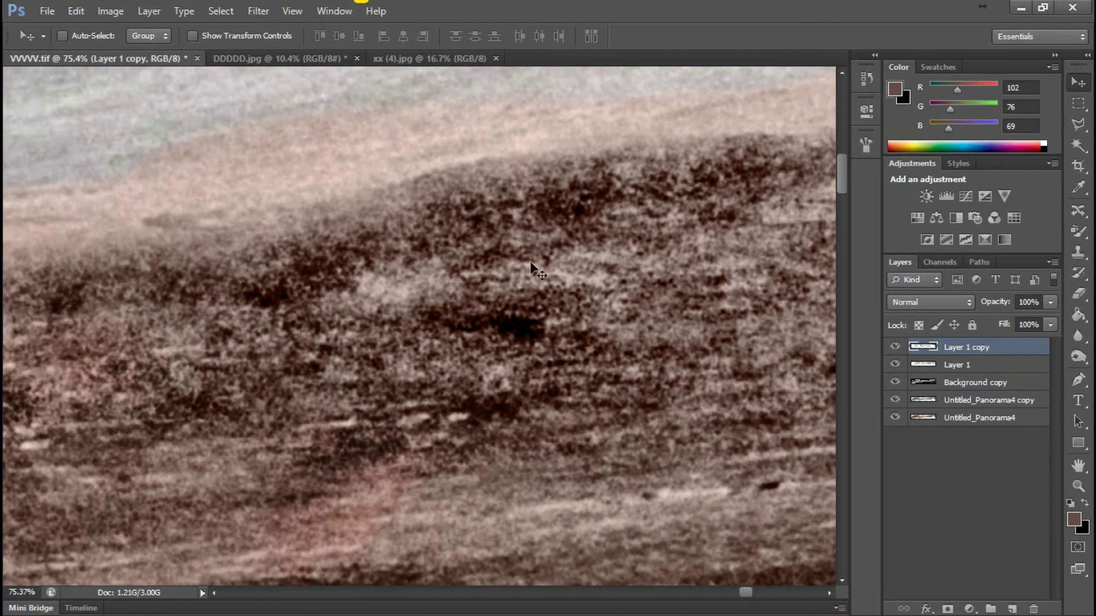
left_click_drag(366, 454, 618, 375)
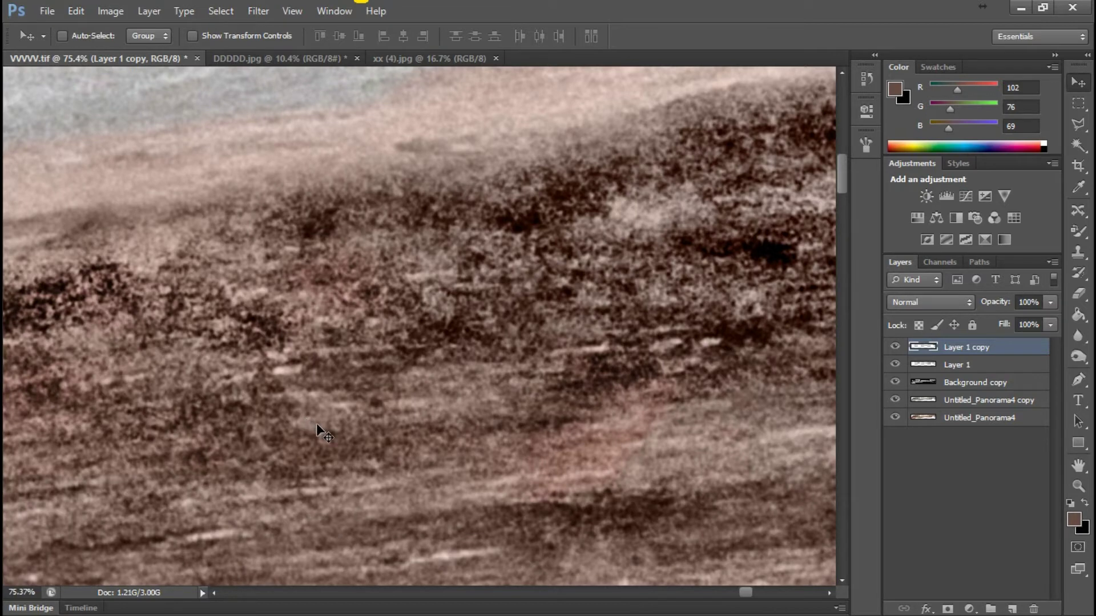
scroll(476, 279, "down", 1)
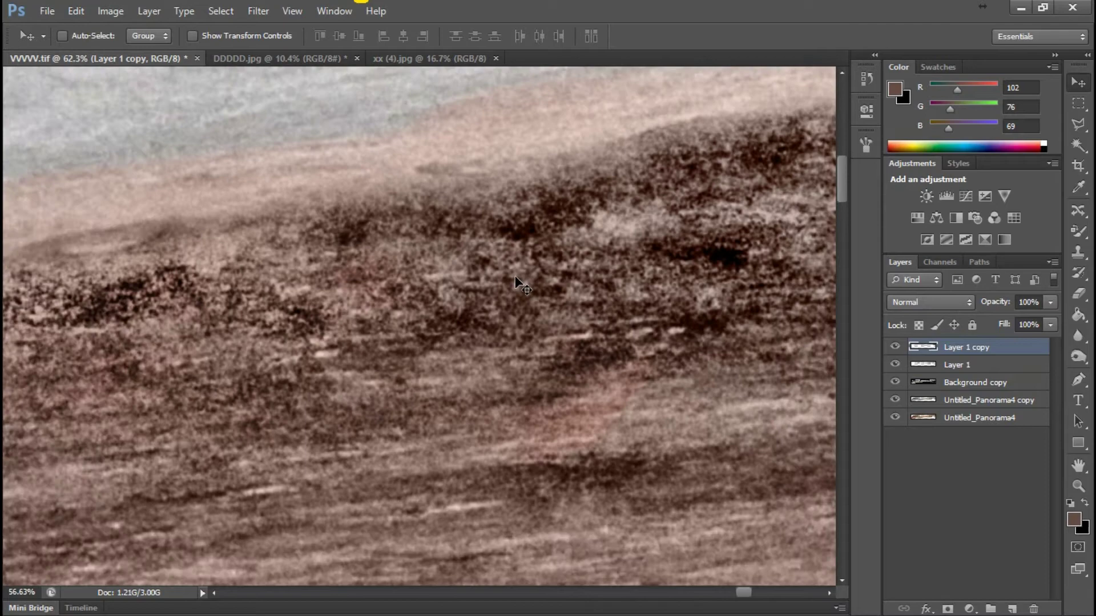
scroll(381, 396, "down", 1)
Drag Layer 1 copy up-right, left-down and across to match the background ridges.
left_click_drag(335, 483, 403, 421)
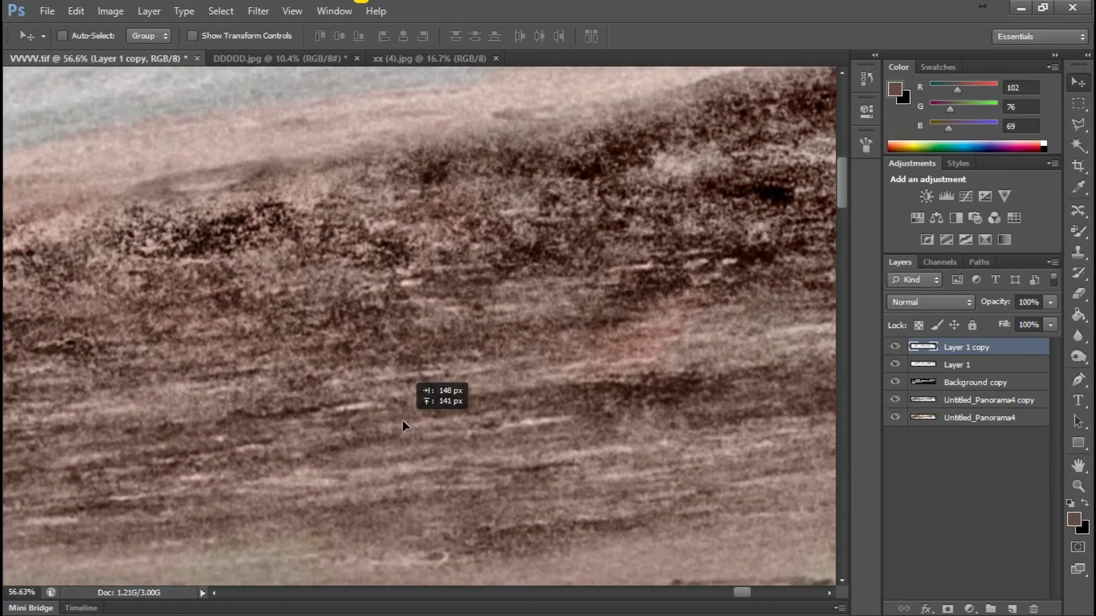
scroll(374, 403, "up", 2)
scroll(370, 375, "up", 2)
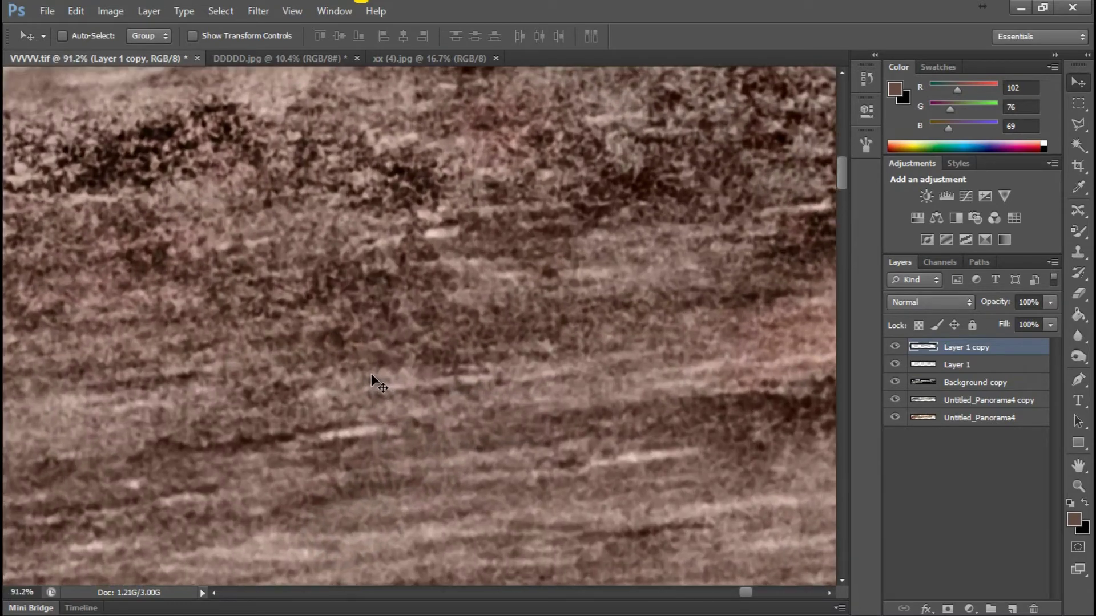
scroll(371, 374, "up", 1)
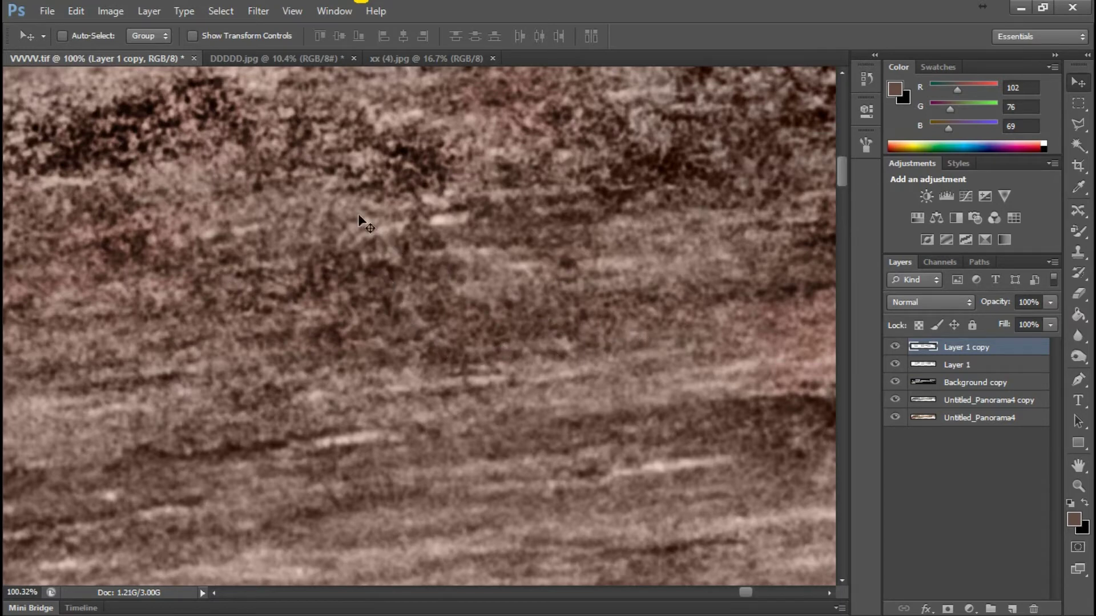
left_click_drag(297, 341, 424, 439)
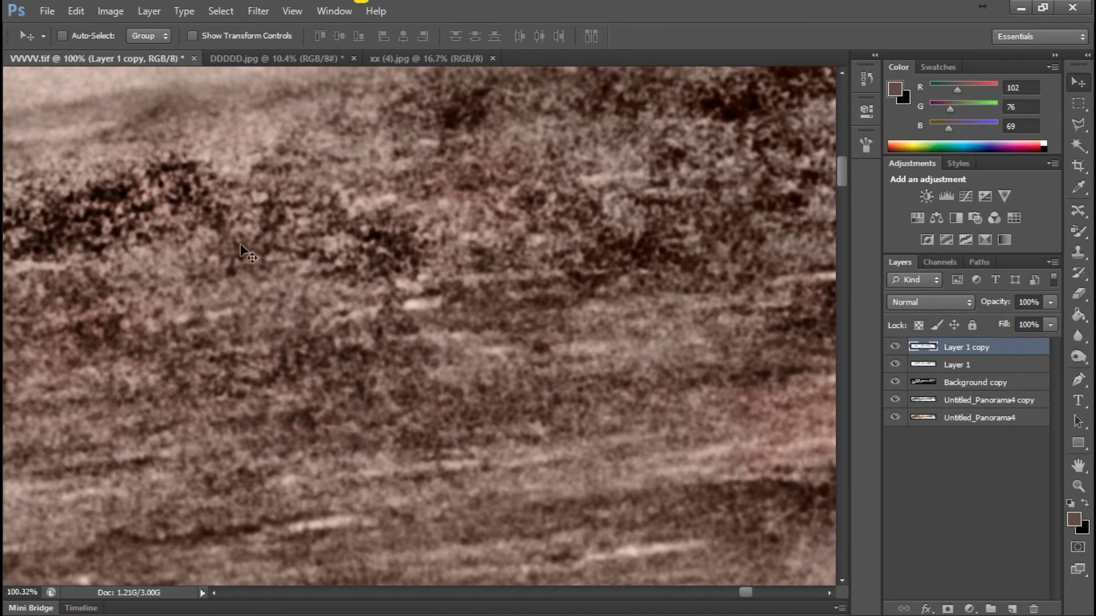
left_click_drag(210, 252, 131, 328)
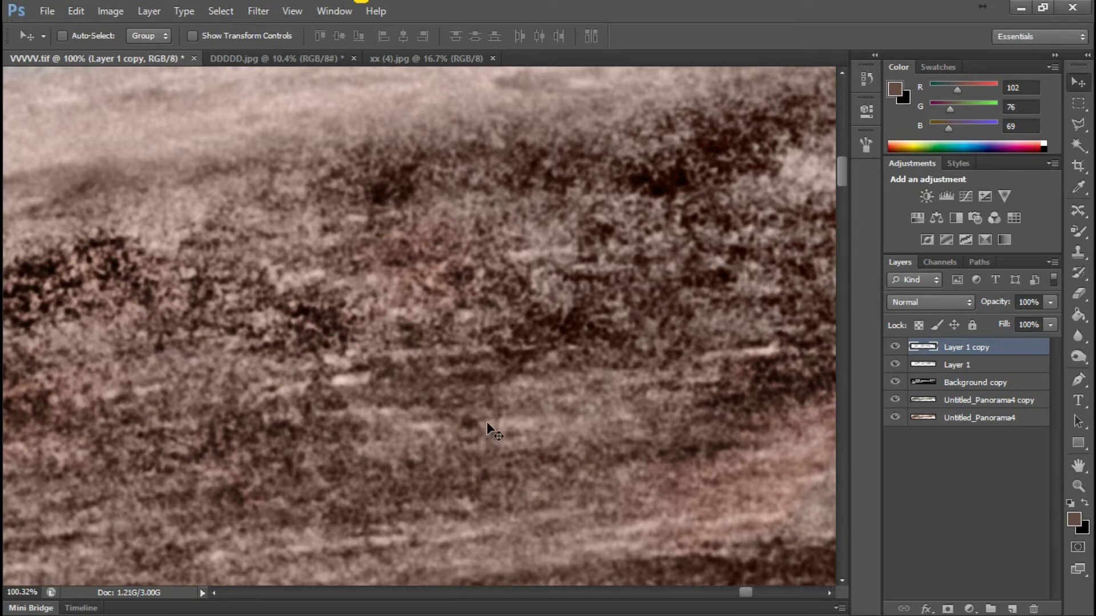
scroll(506, 394, "down", 2)
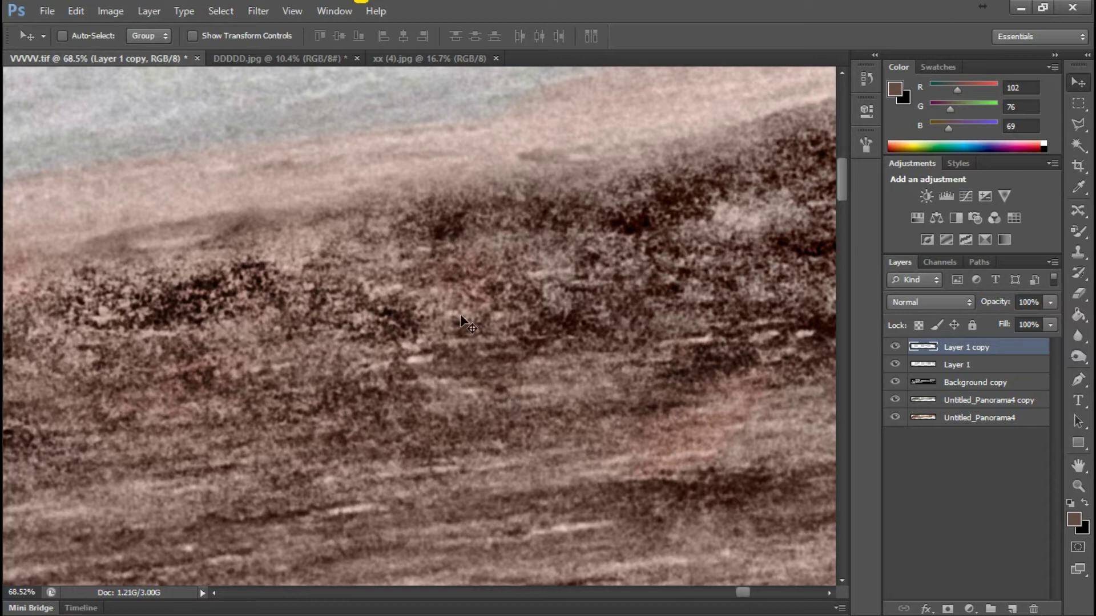
left_click_drag(245, 386, 536, 353)
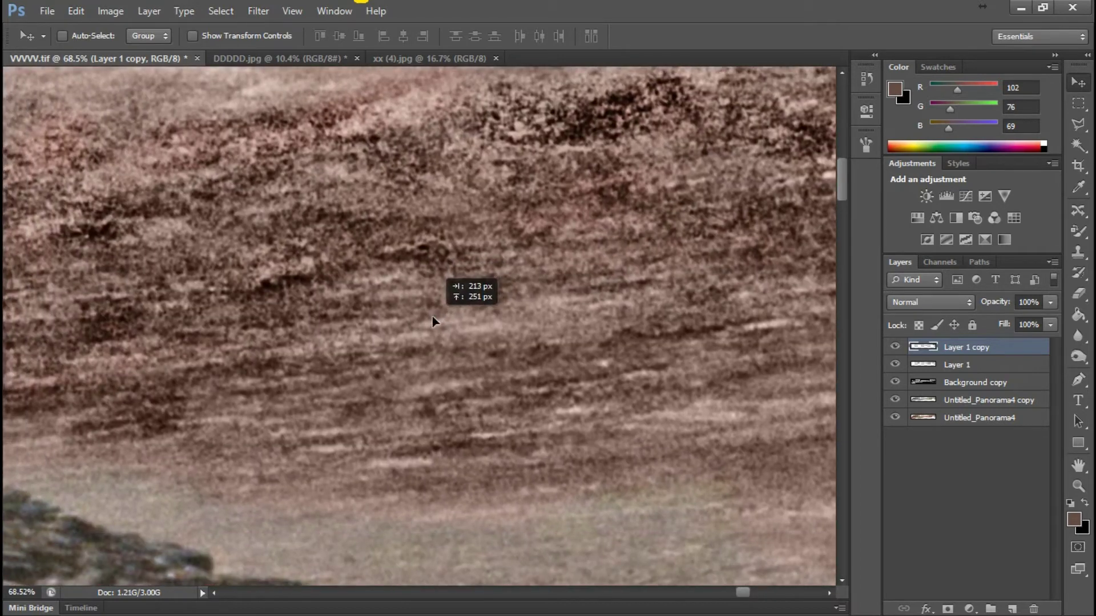
Nudge Layer 1 copy up-right, right, slightly down, then left.
left_click_drag(321, 453, 432, 316)
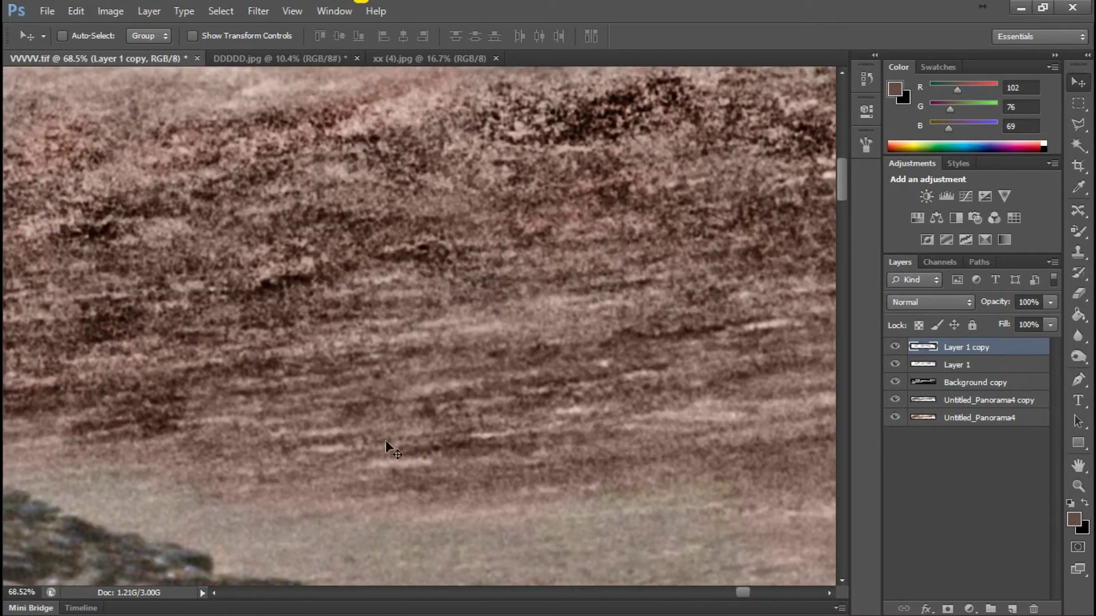
left_click_drag(254, 427, 557, 444)
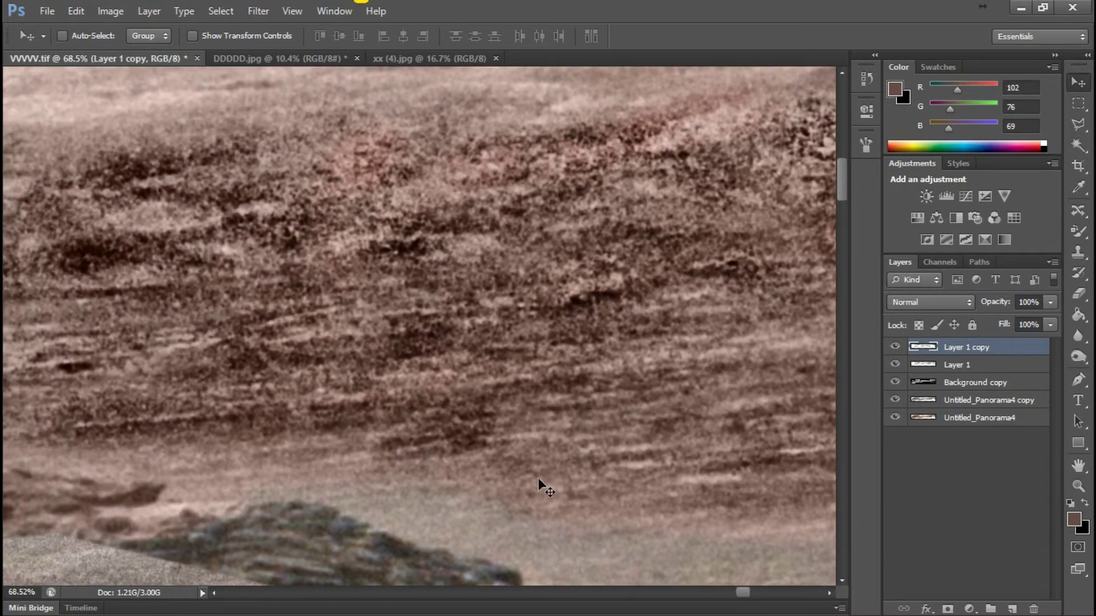
left_click_drag(460, 420, 453, 456)
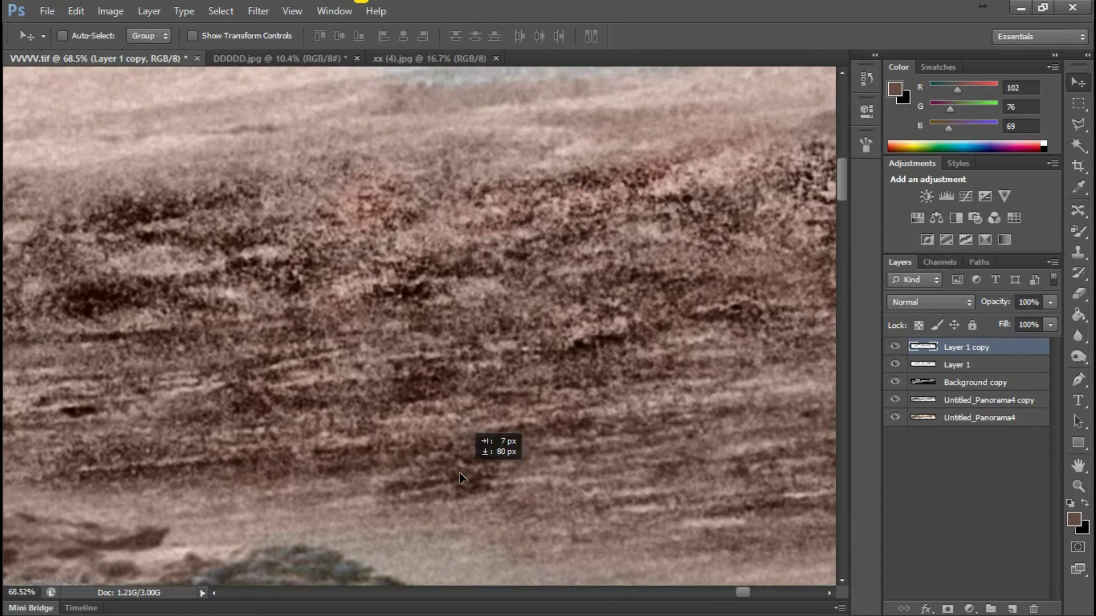
scroll(404, 478, "up", 2)
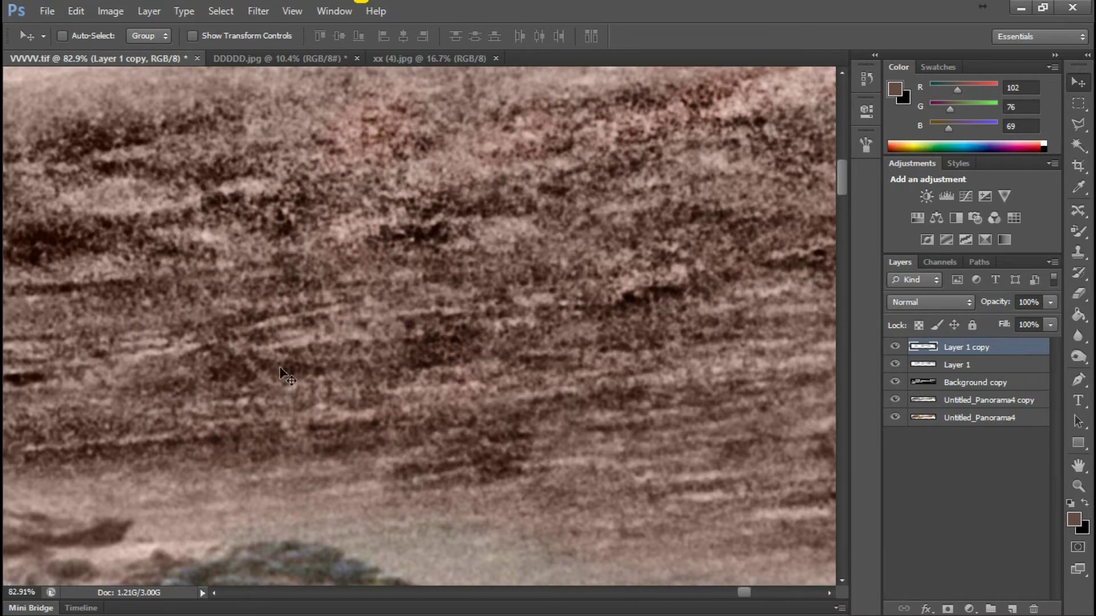
scroll(338, 389, "down", 3)
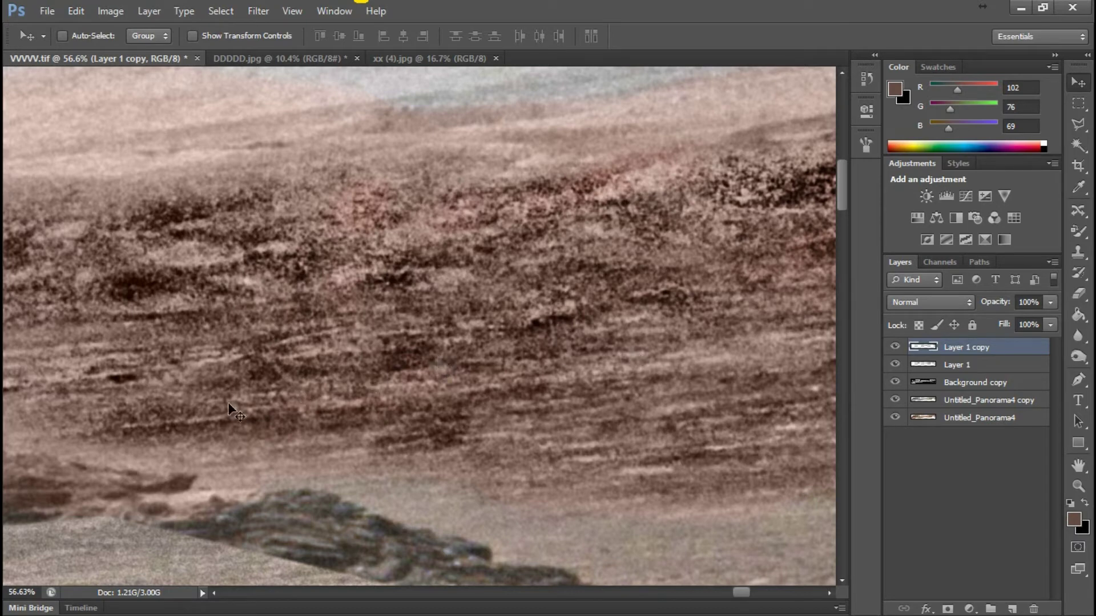
left_click_drag(549, 350, 470, 371)
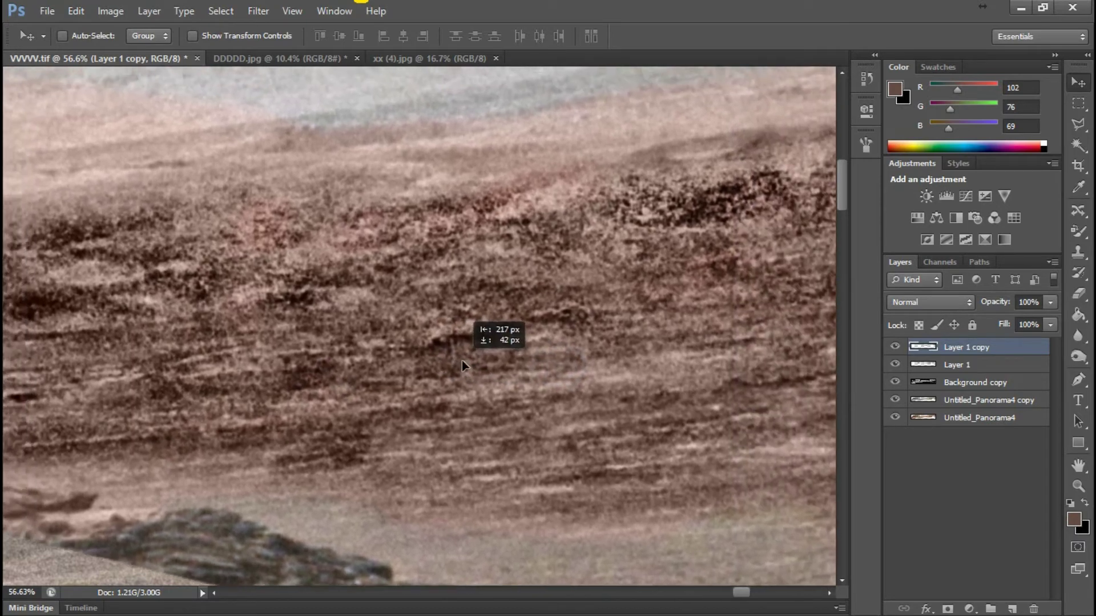
scroll(501, 351, "down", 2)
scroll(356, 312, "down", 2)
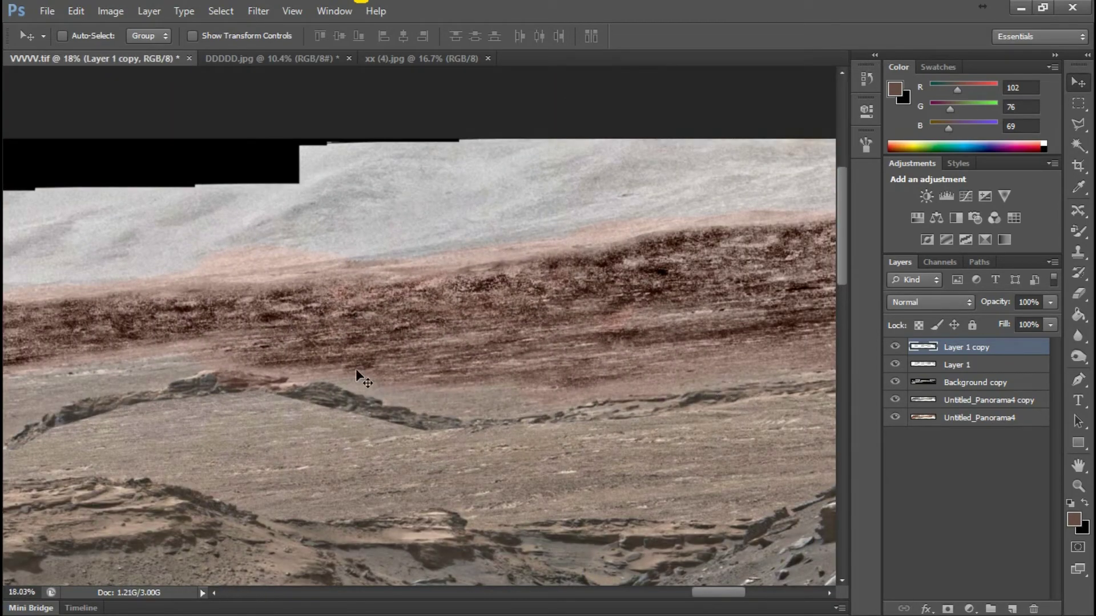
scroll(358, 377, "down", 1)
scroll(489, 375, "down", 1)
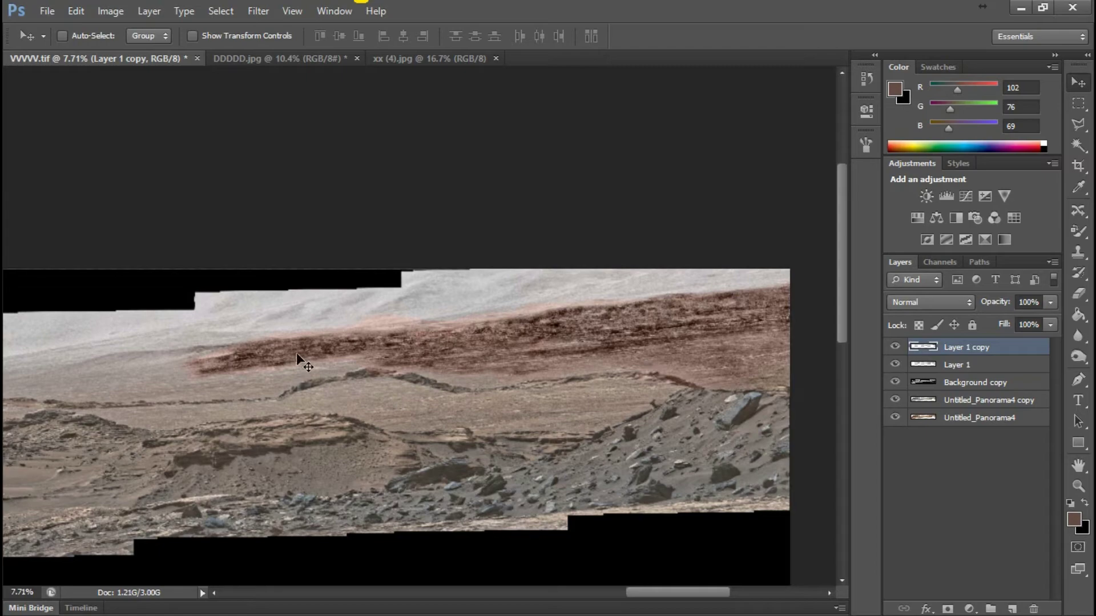
scroll(557, 351, "up", 3)
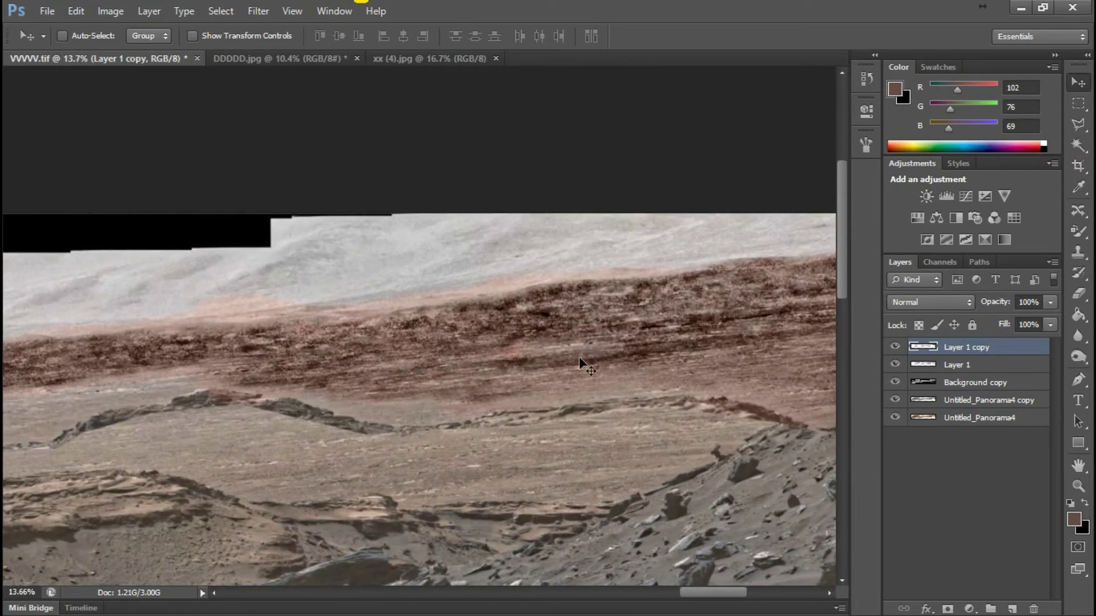
scroll(775, 358, "up", 1)
scroll(775, 358, "up", 2)
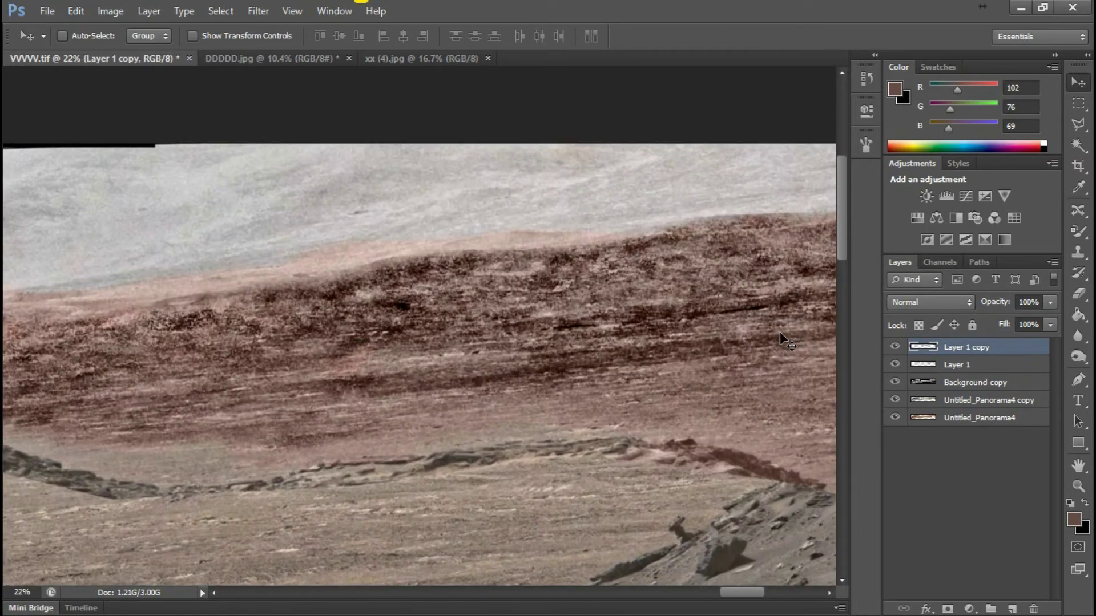
scroll(770, 288, "up", 2)
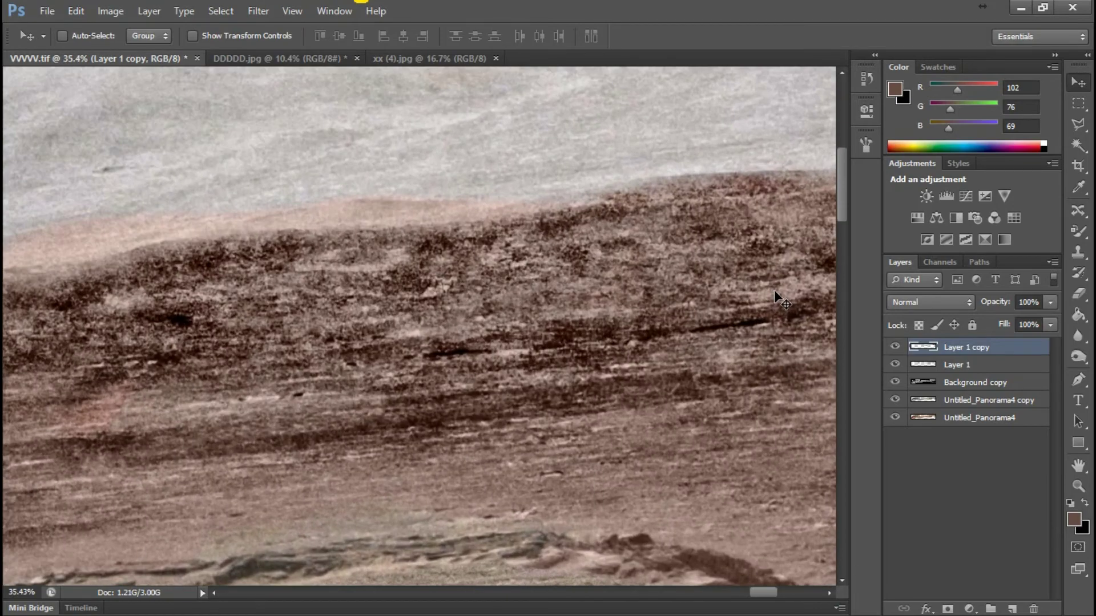
scroll(174, 395, "down", 1)
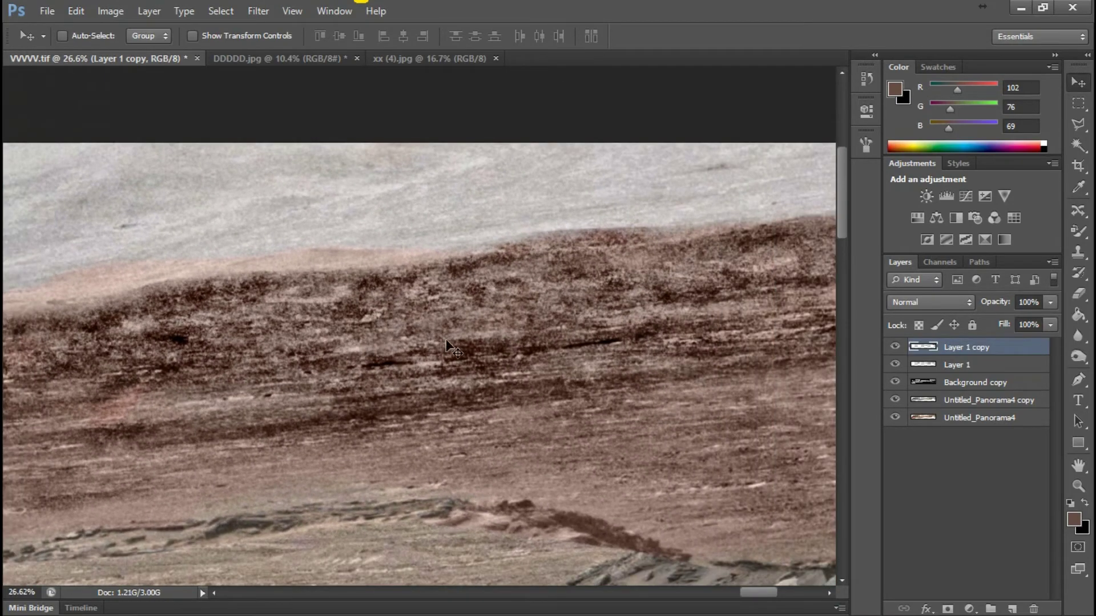
scroll(309, 353, "up", 1)
scroll(289, 354, "up", 1)
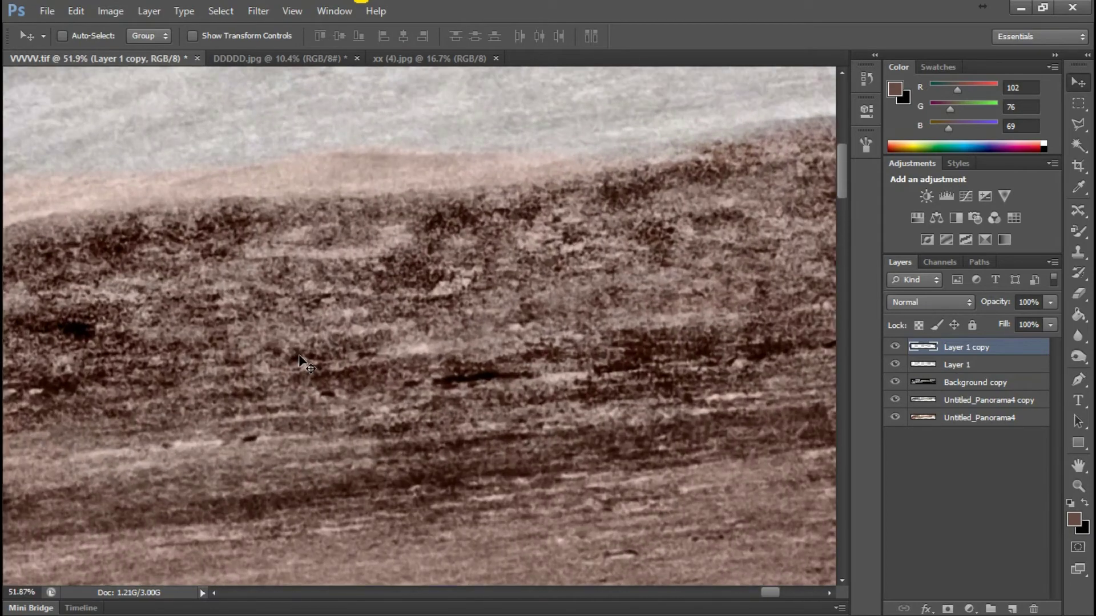
scroll(593, 363, "down", 1)
scroll(625, 368, "down", 1)
scroll(634, 376, "down", 1)
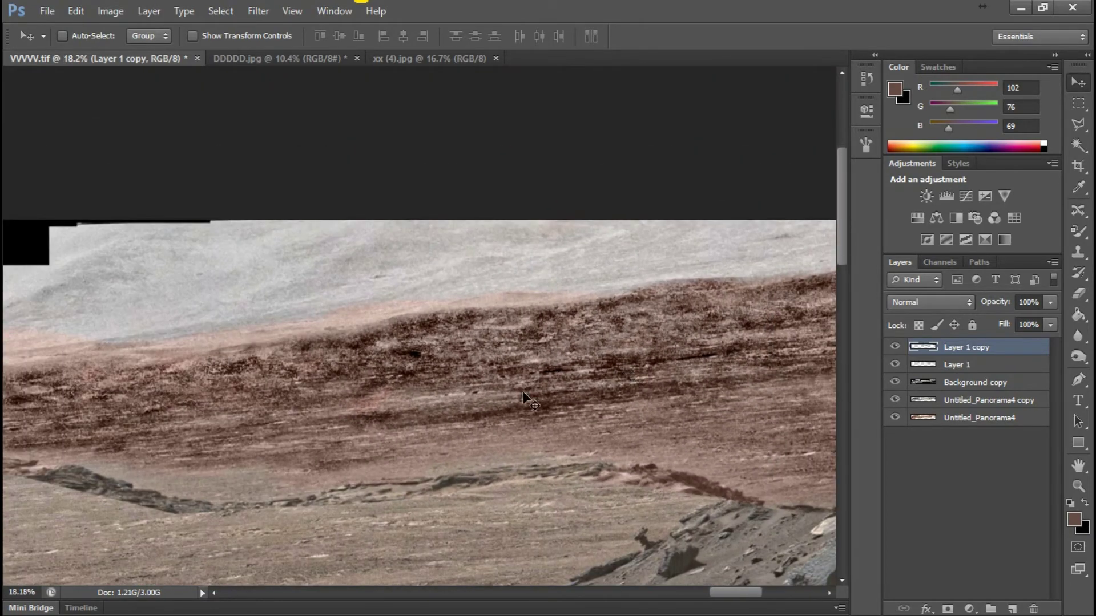
Drag the tinted Layer 1 copy about 258 px until its brown band covers the hills.
left_click_drag(246, 448, 241, 419)
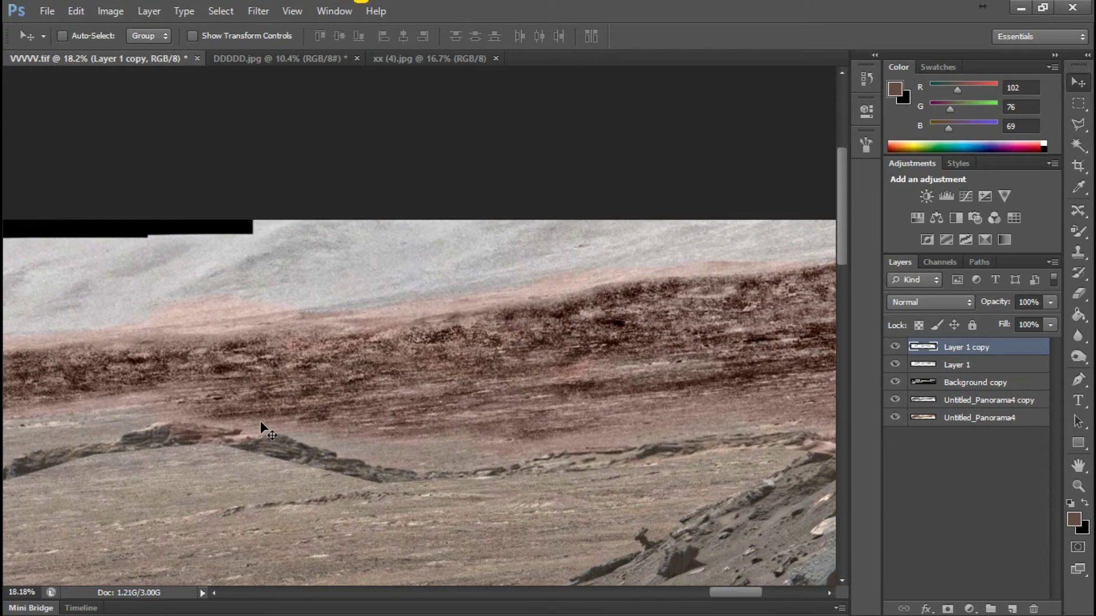
scroll(227, 418, "up", 1)
scroll(330, 393, "up", 1)
scroll(350, 394, "up", 1)
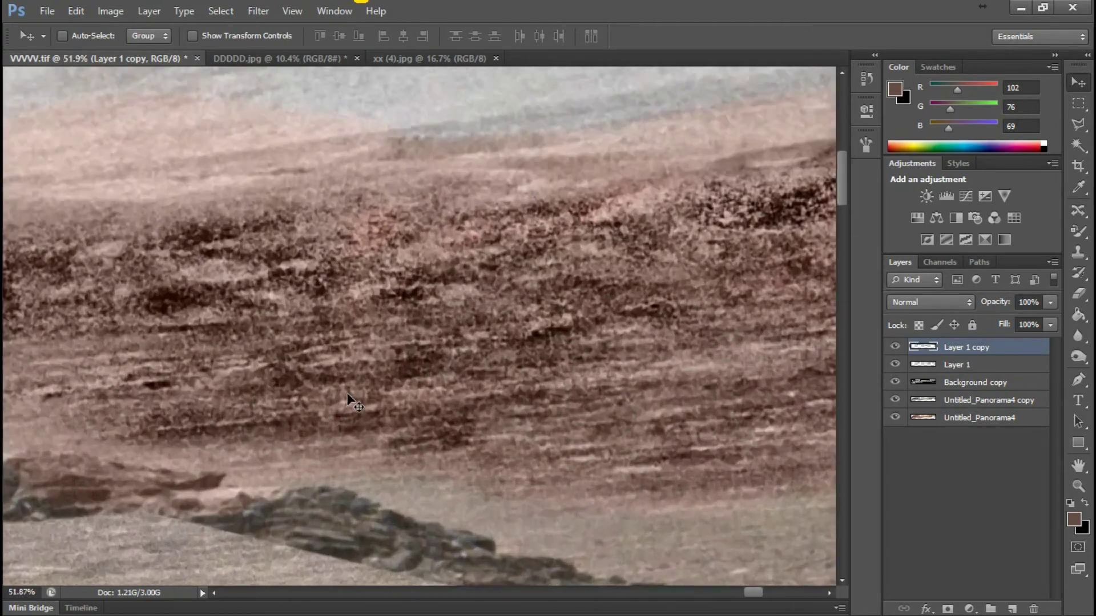
scroll(348, 396, "up", 1)
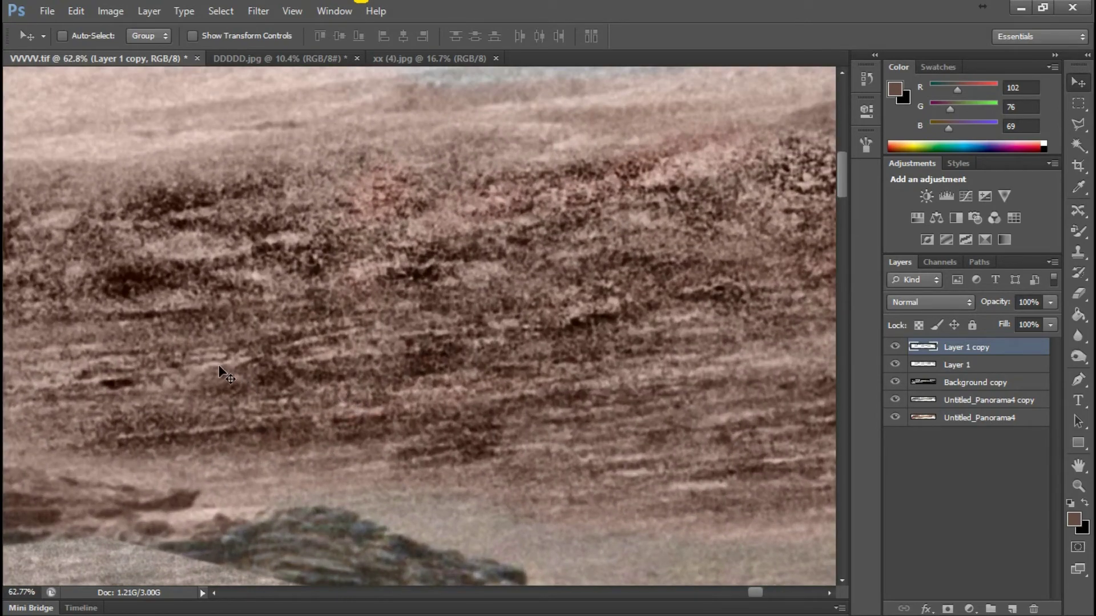
scroll(221, 374, "down", 2)
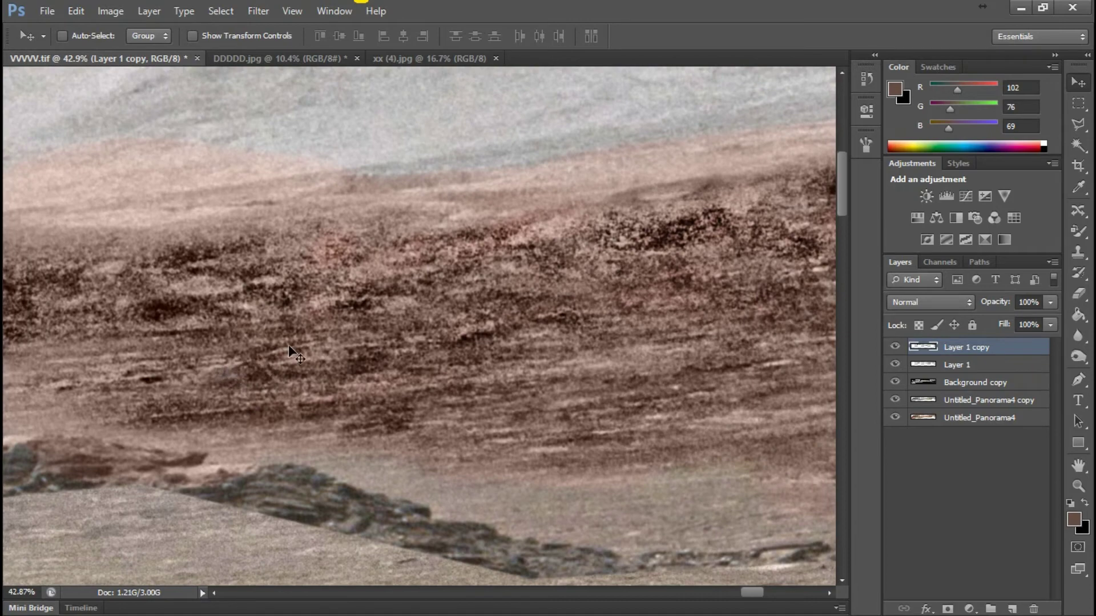
scroll(360, 306, "up", 1)
scroll(360, 306, "up", 1)
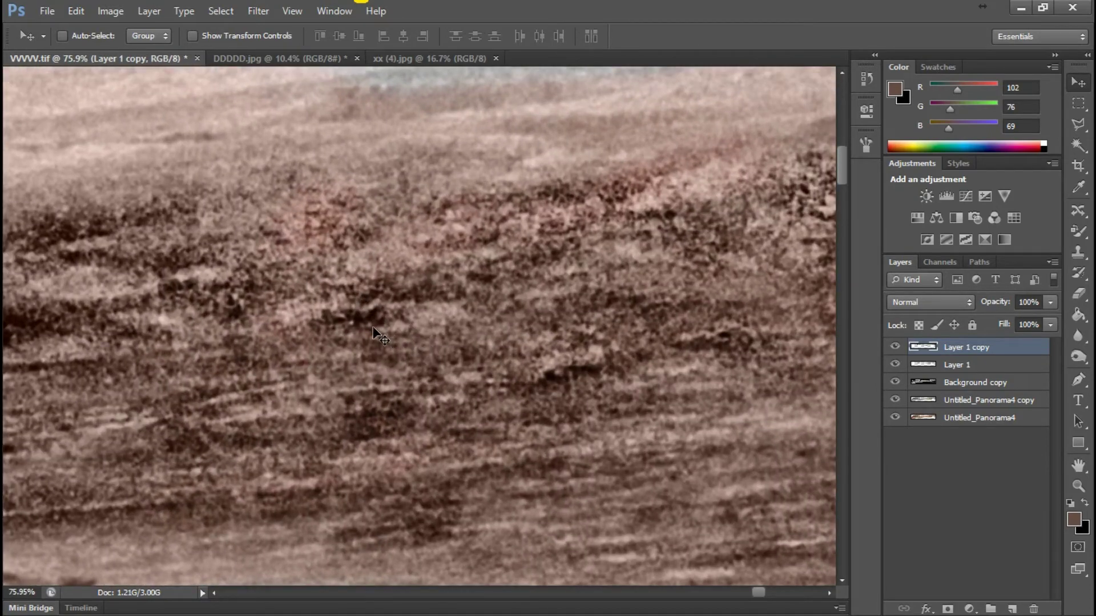
left_click_drag(493, 334, 366, 242)
scroll(475, 385, "down", 2)
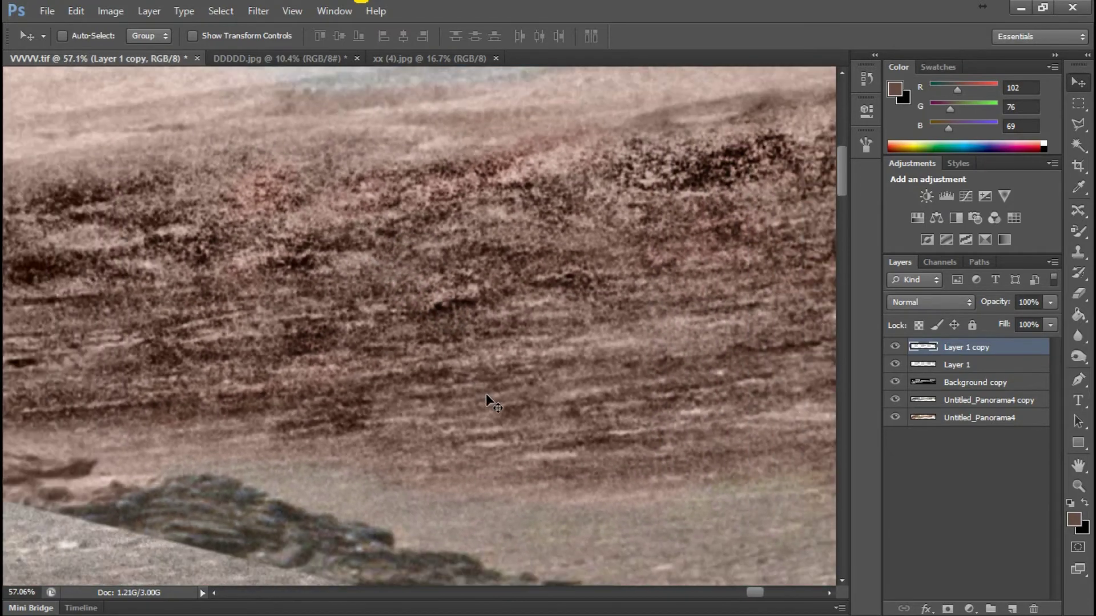
scroll(514, 334, "up", 1)
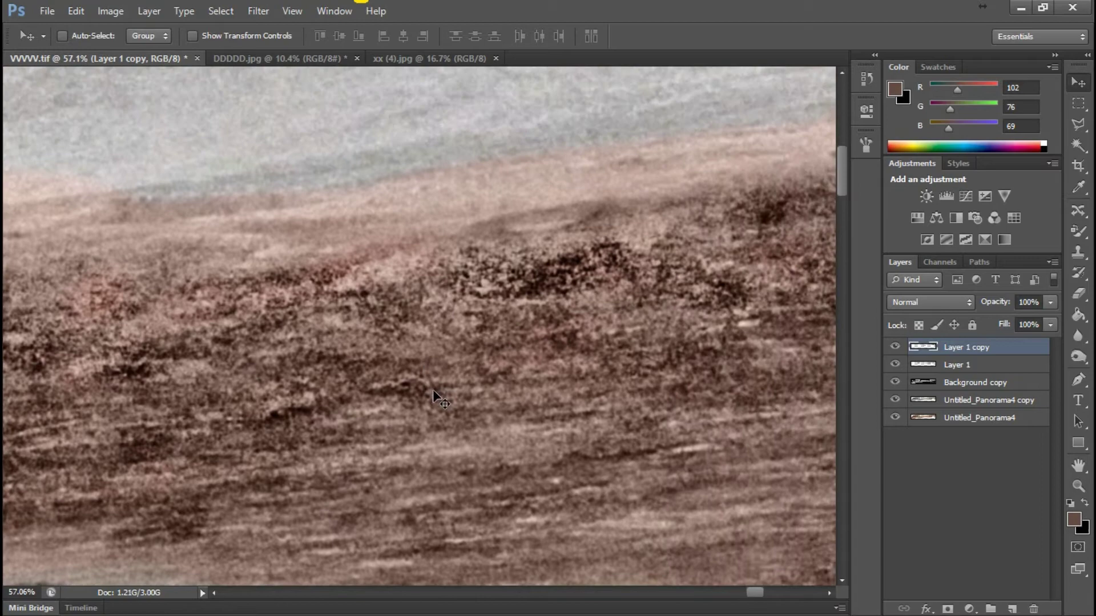
scroll(569, 340, "up", 1)
scroll(599, 325, "up", 1)
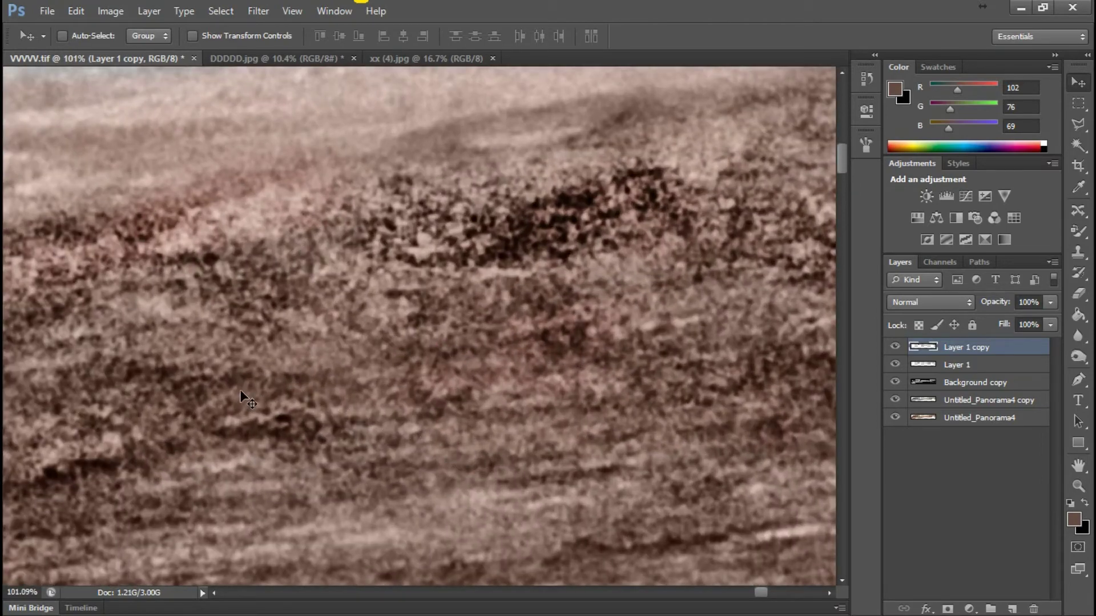
scroll(309, 372, "down", 2)
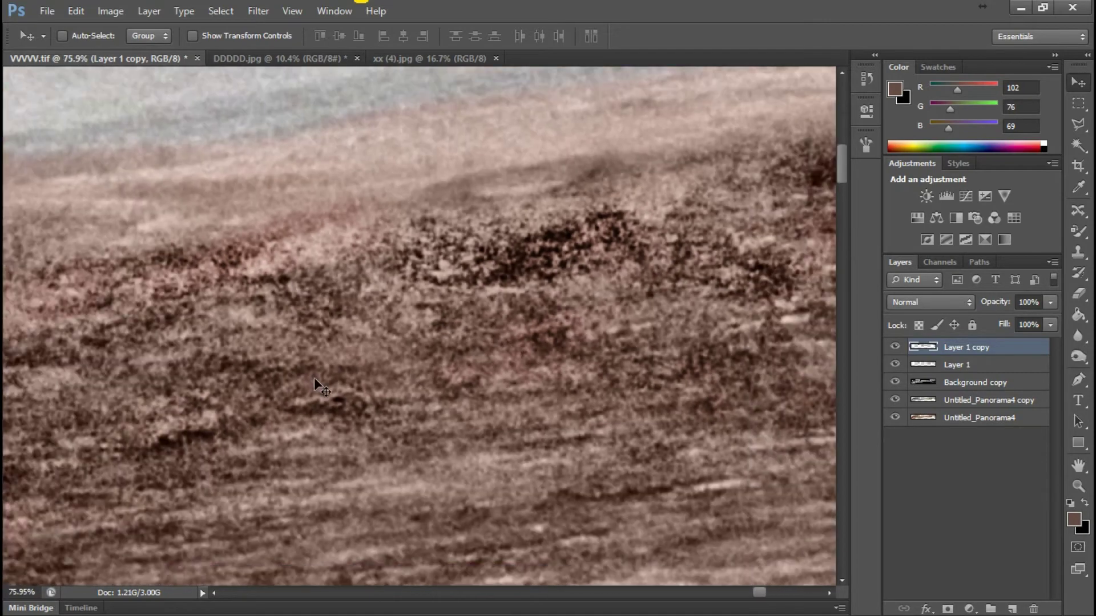
mouse_move(224, 418)
left_mouse_down()
mouse_move(643, 364)
mouse_move(553, 368)
left_mouse_up()
scroll(553, 368, "down", 1)
scroll(514, 377, "down", 1)
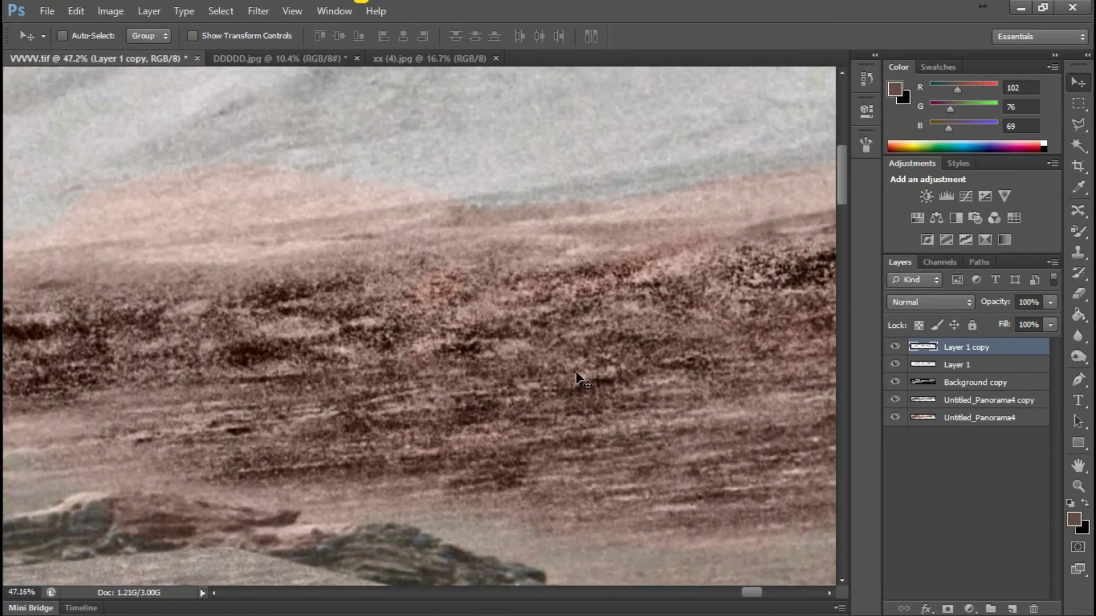
scroll(356, 392, "down", 1)
left_click_drag(181, 400, 636, 398)
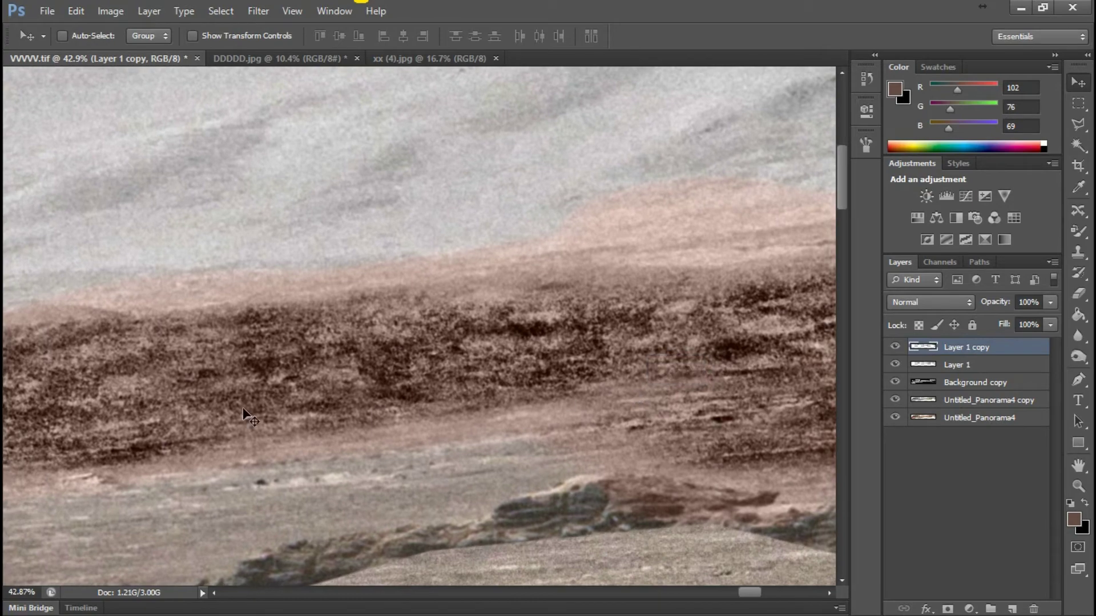
left_click_drag(142, 416, 537, 367)
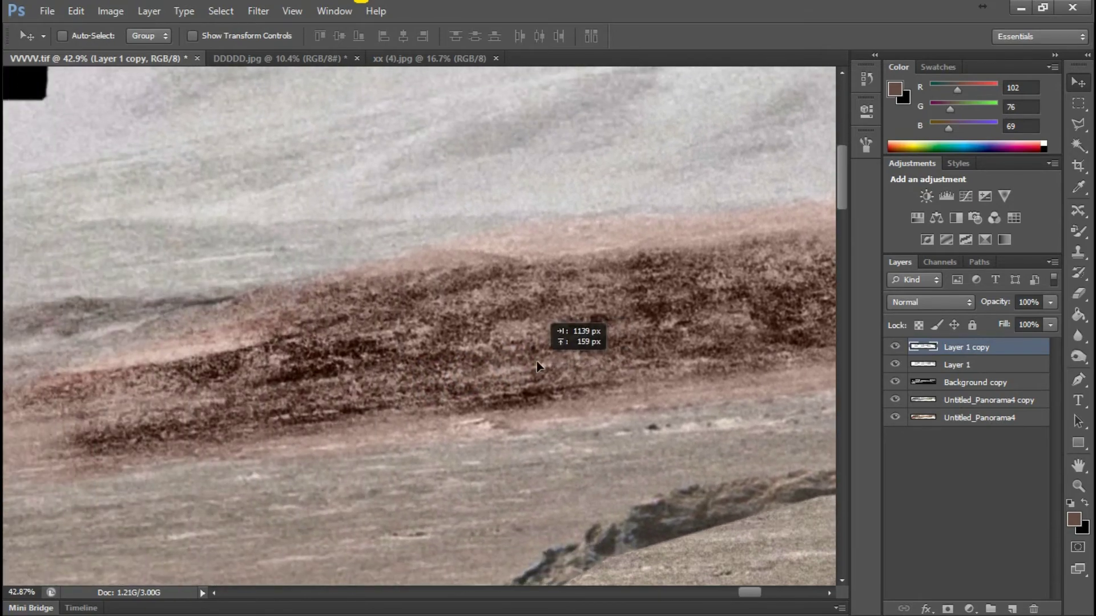
scroll(227, 407, "up", 5)
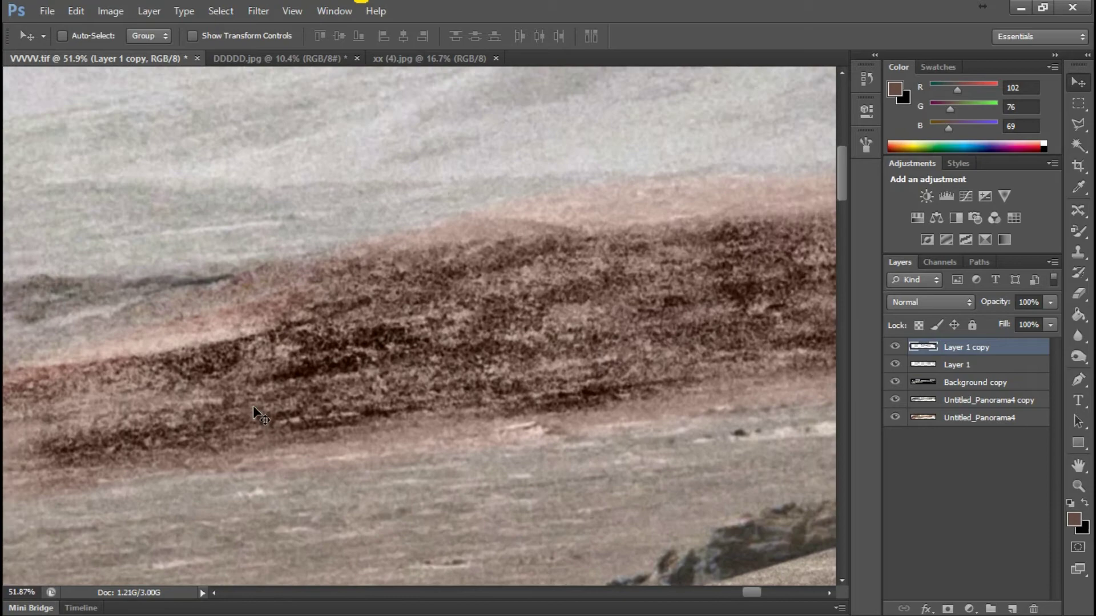
scroll(276, 405, "up", 2)
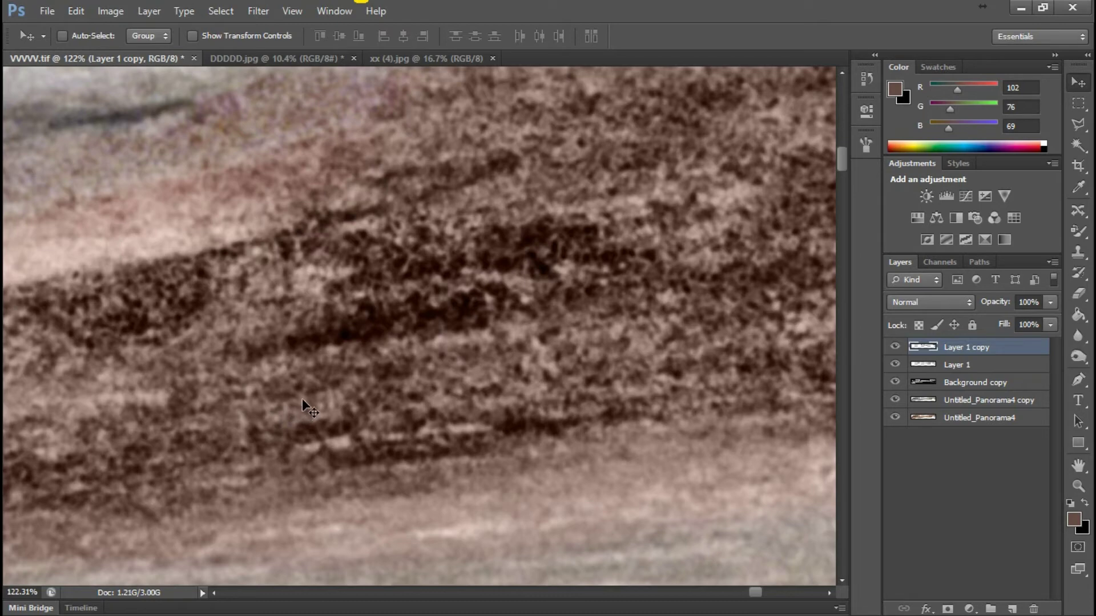
scroll(499, 344, "down", 1)
scroll(733, 251, "up", 2)
scroll(733, 251, "up", 2)
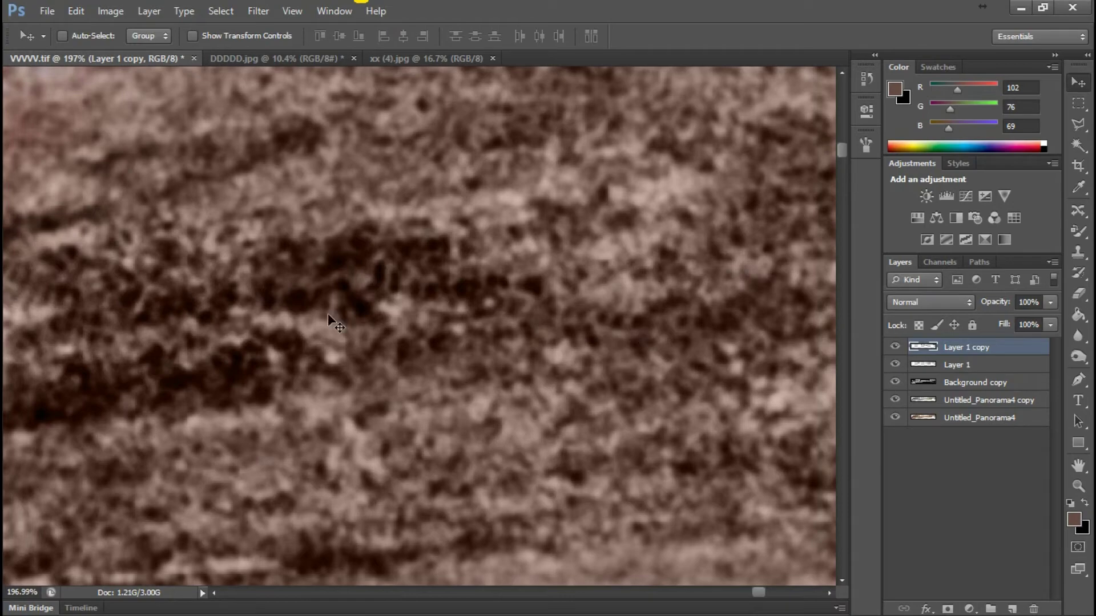
scroll(257, 354, "down", 2)
scroll(260, 361, "down", 1)
scroll(260, 366, "down", 1)
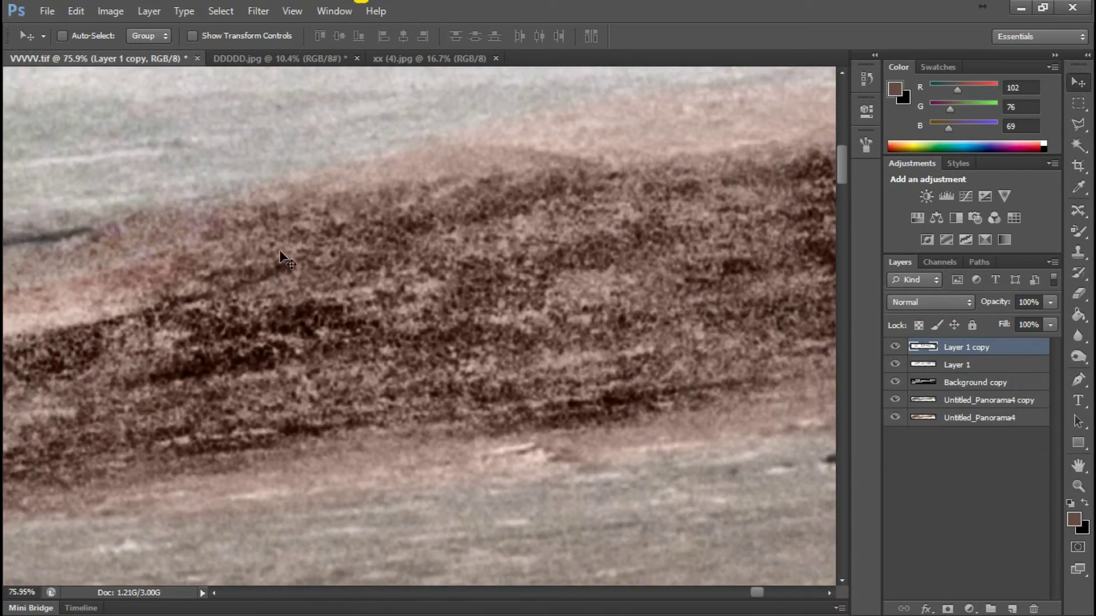
scroll(283, 282, "up", 2)
scroll(335, 210, "up", 1)
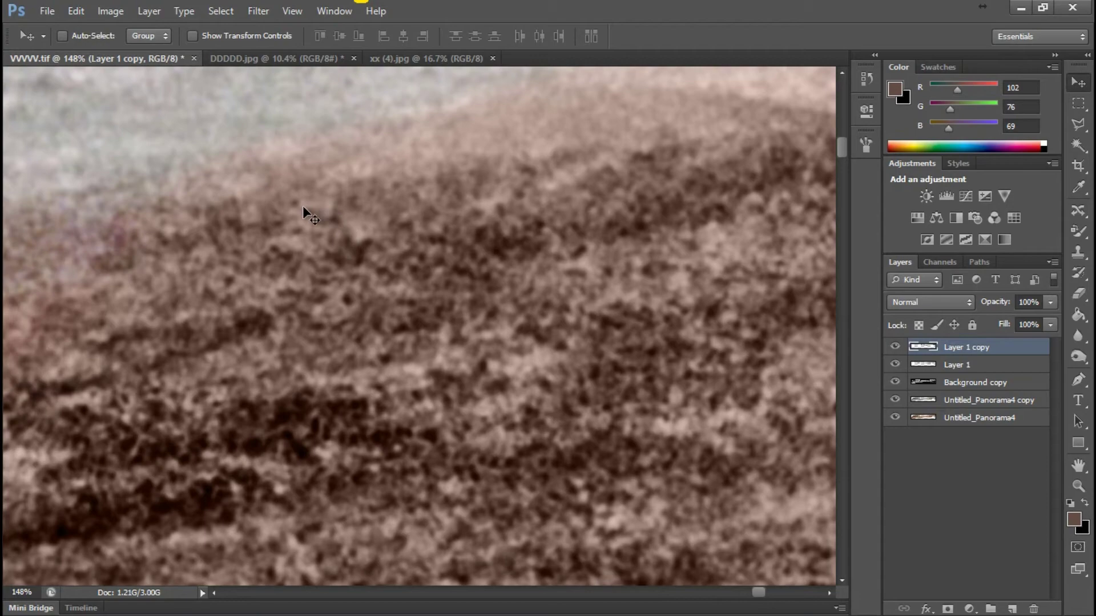
scroll(188, 332, "down", 2)
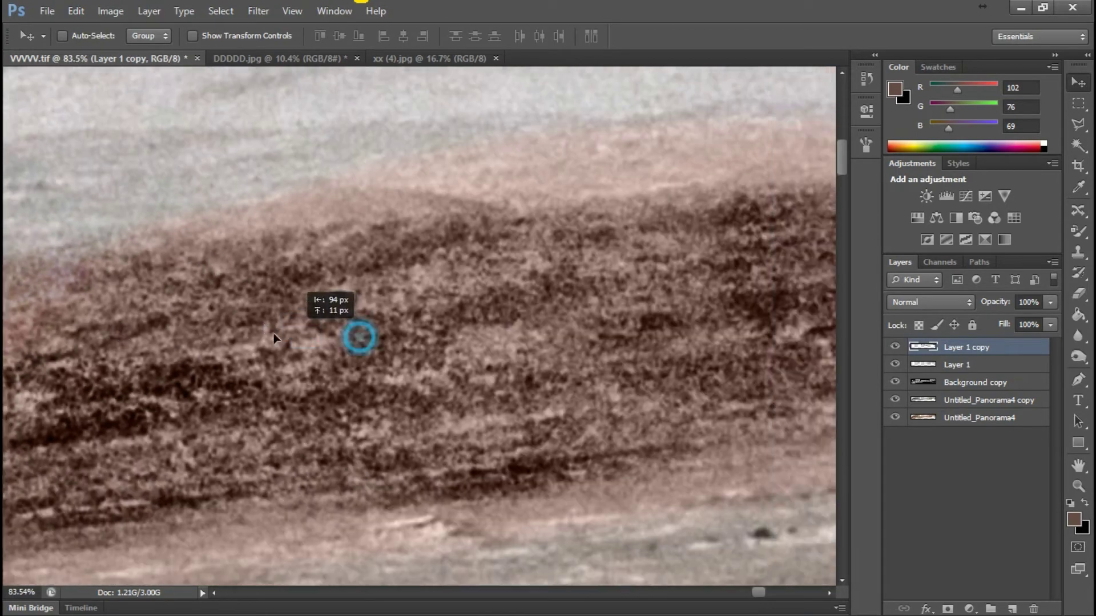
left_click_drag(342, 334, 247, 349)
scroll(393, 326, "up", 1)
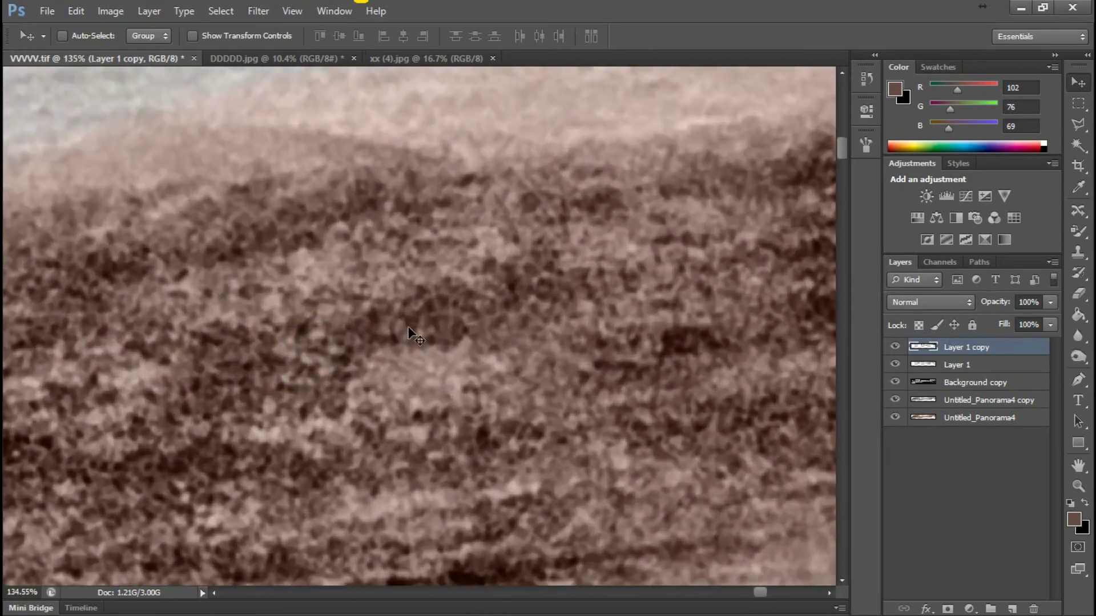
scroll(455, 353, "up", 1)
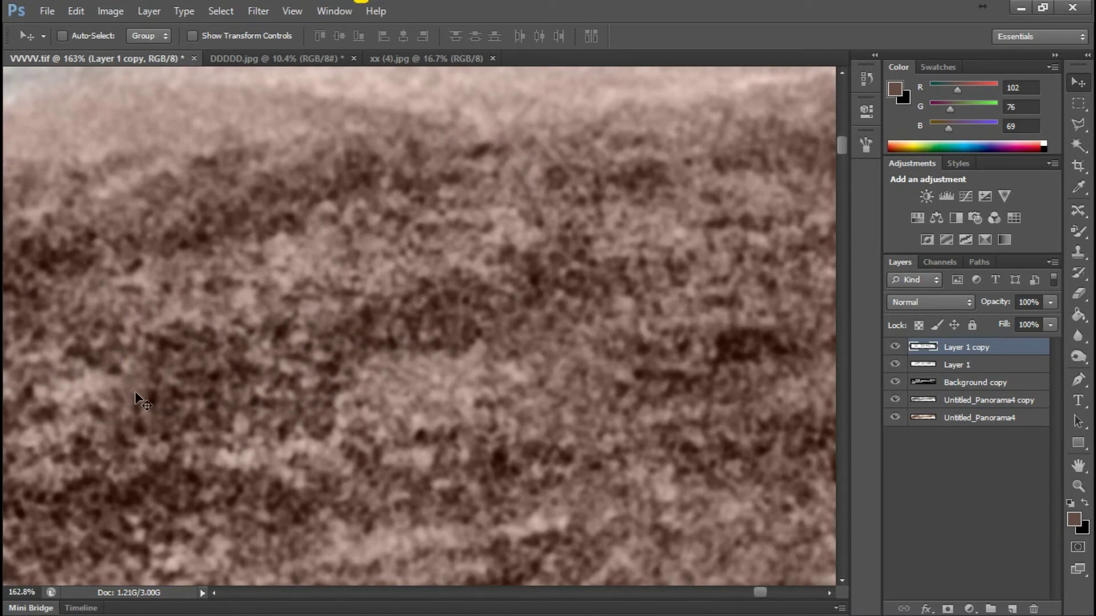
left_click_drag(574, 332, 210, 323)
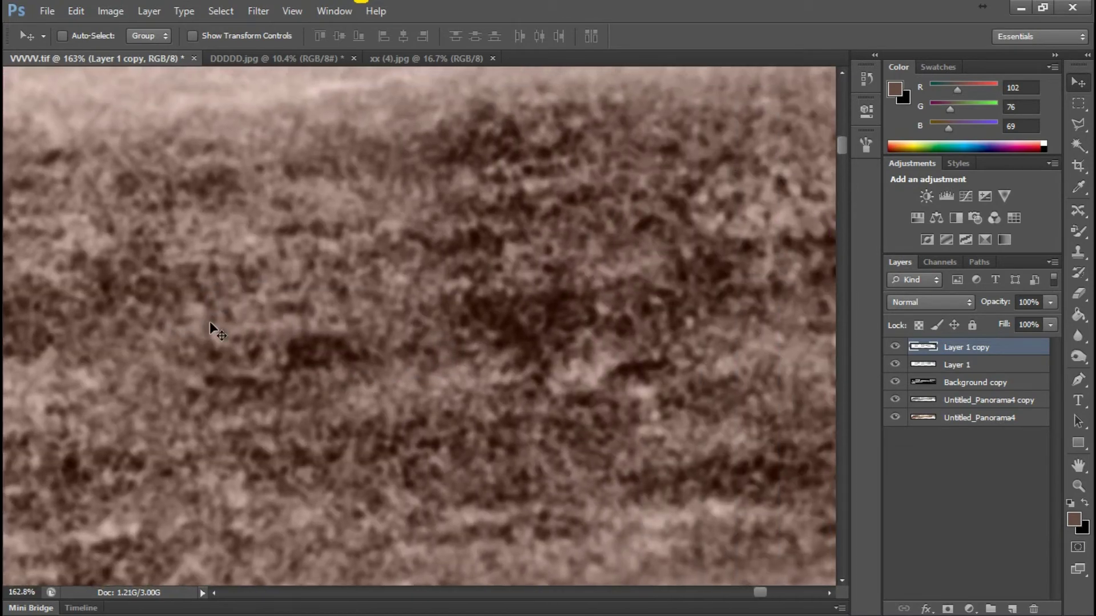
left_click_drag(579, 350, 212, 398)
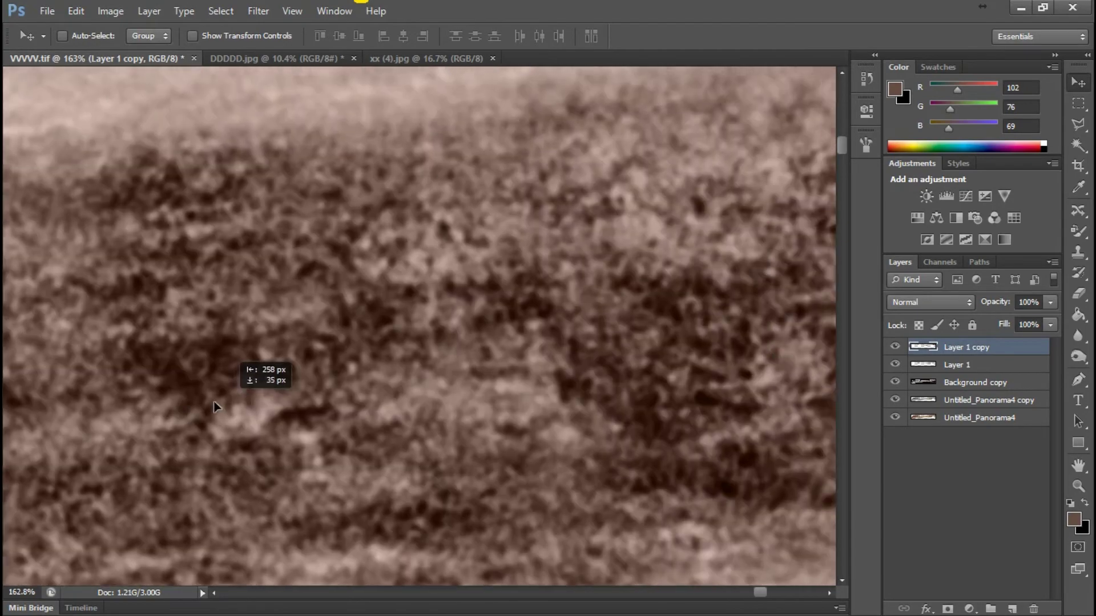
scroll(427, 345, "down", 1)
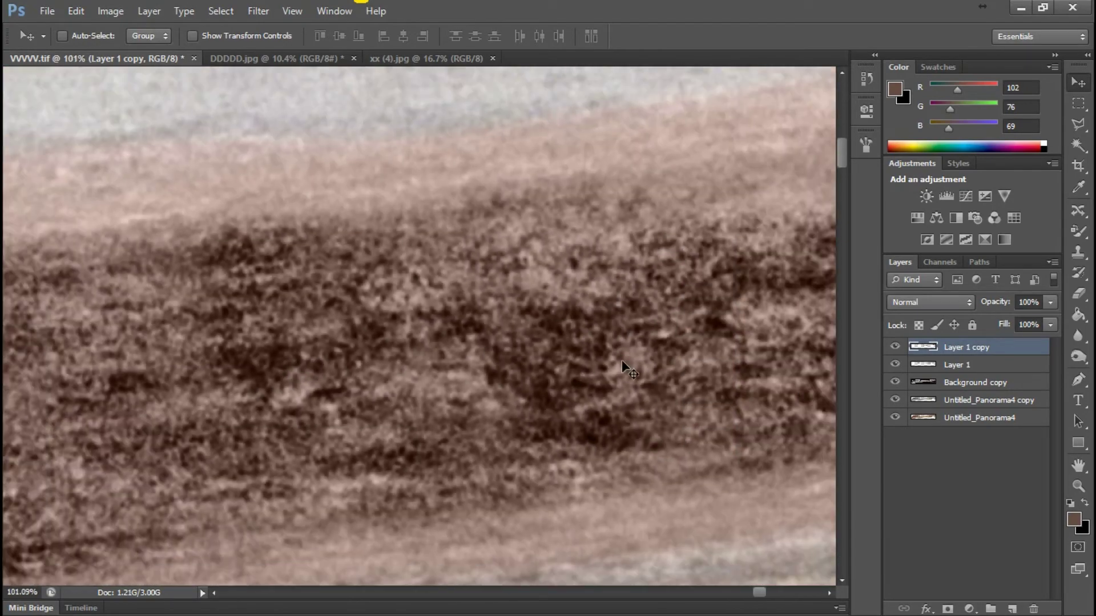
left_click_drag(662, 355, 413, 360)
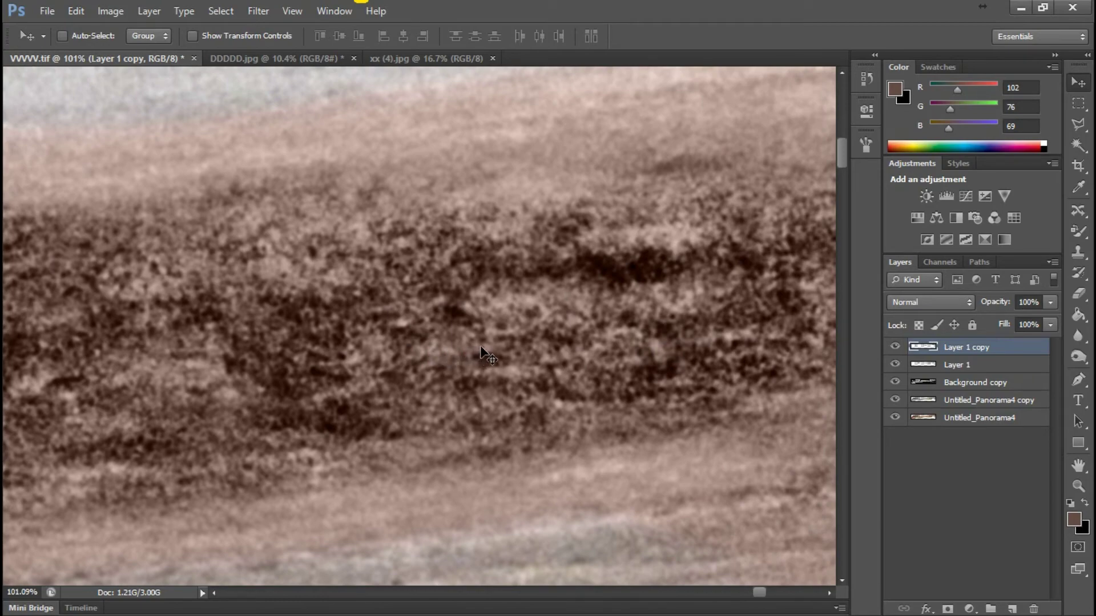
scroll(484, 353, "down", 3)
scroll(514, 385, "down", 3)
scroll(548, 420, "down", 3)
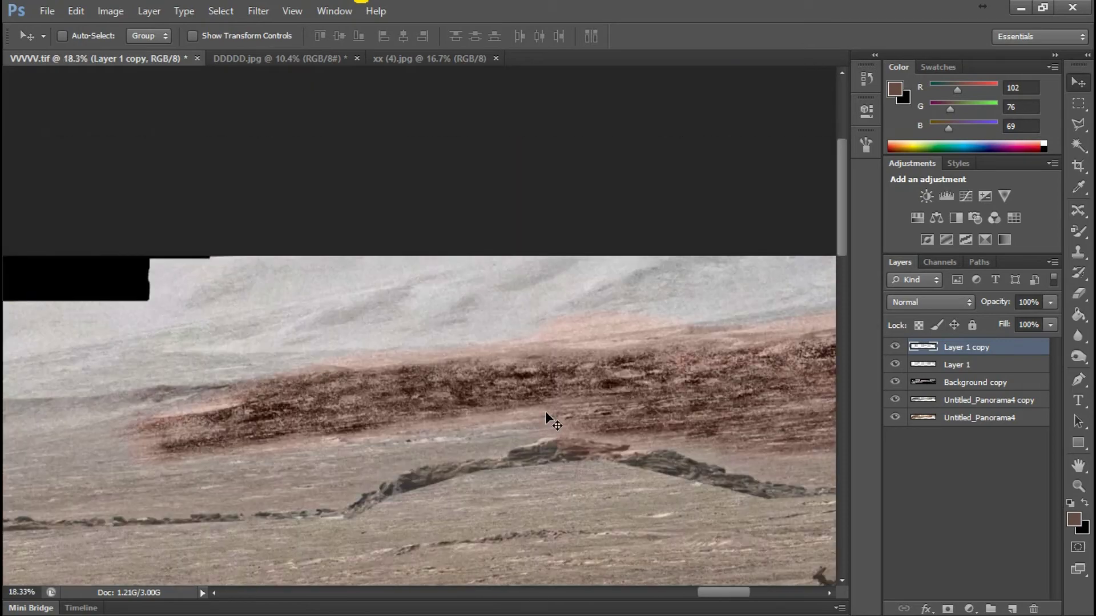
left_click(894, 347)
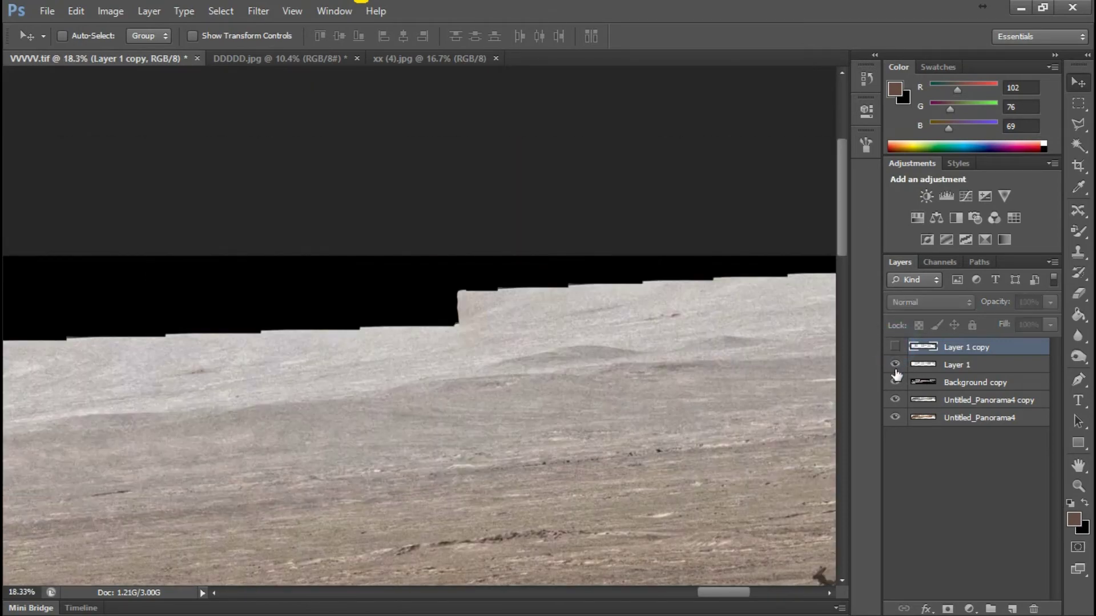
left_click(894, 366)
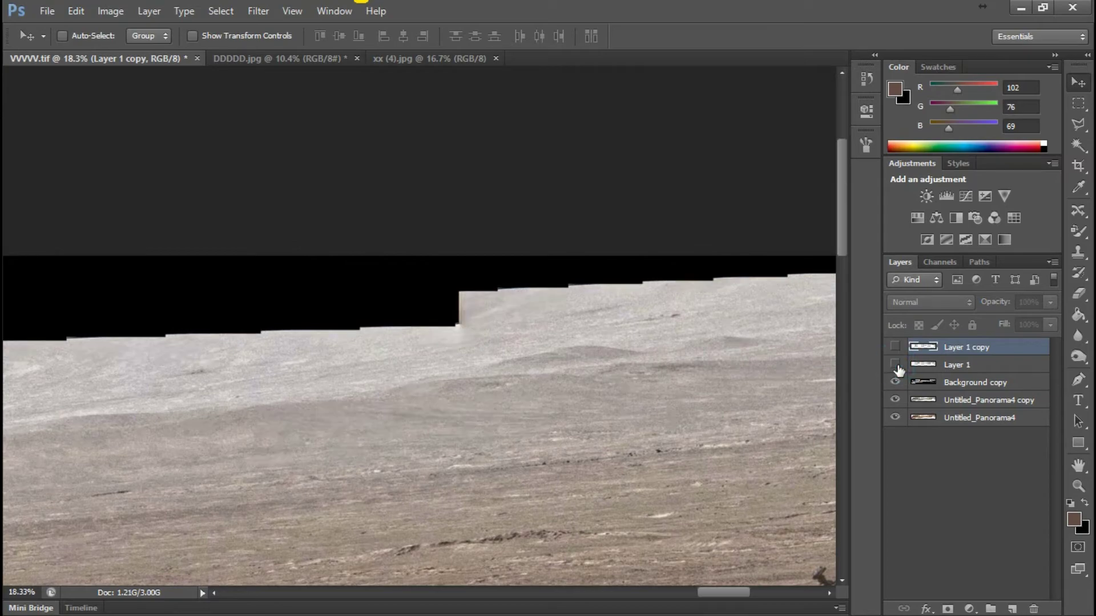
scroll(610, 466, "up", 2)
scroll(611, 467, "up", 4)
scroll(617, 455, "up", 1)
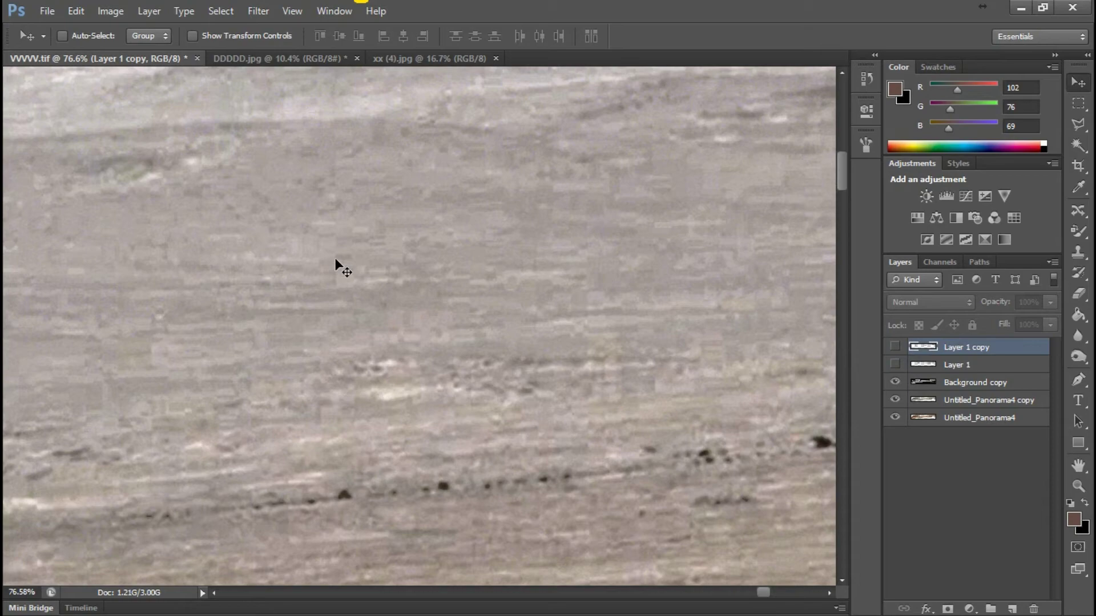
scroll(333, 262, "up", 2)
scroll(329, 251, "up", 1)
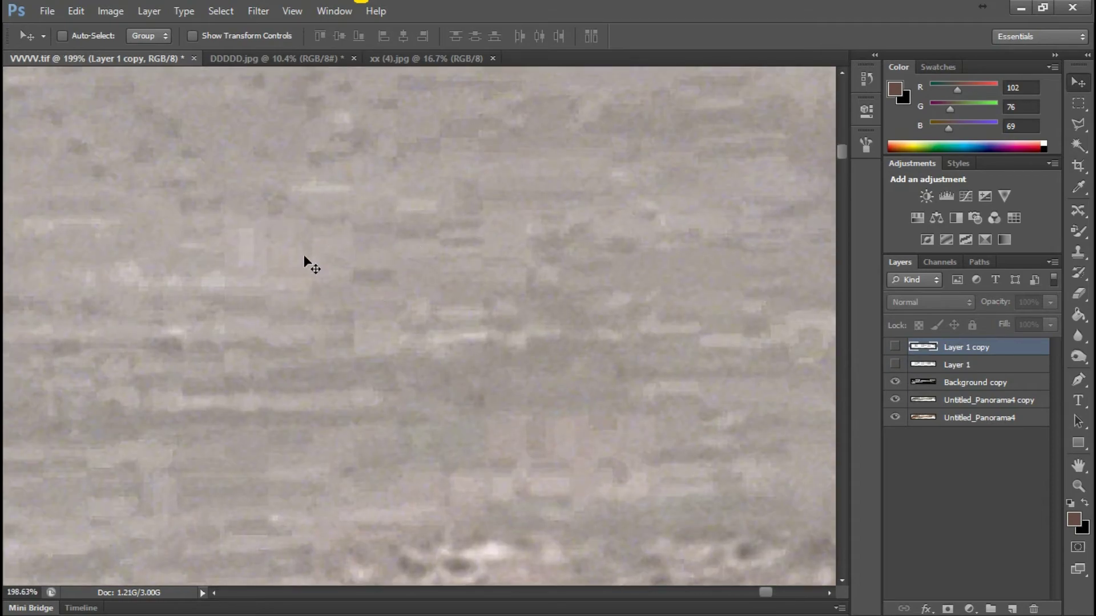
scroll(643, 320, "down", 2)
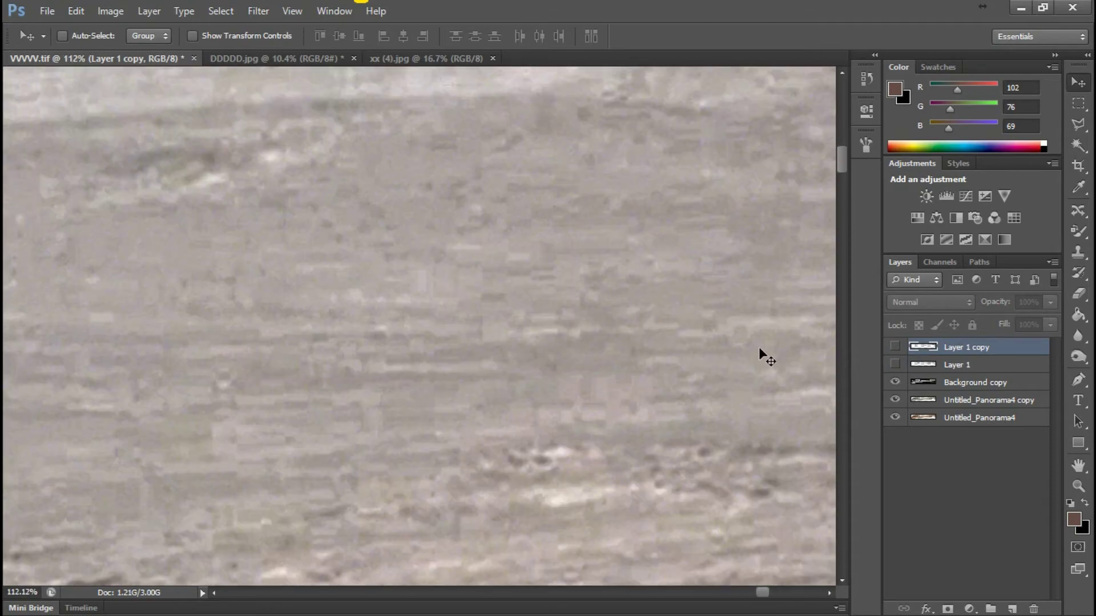
left_click(895, 365)
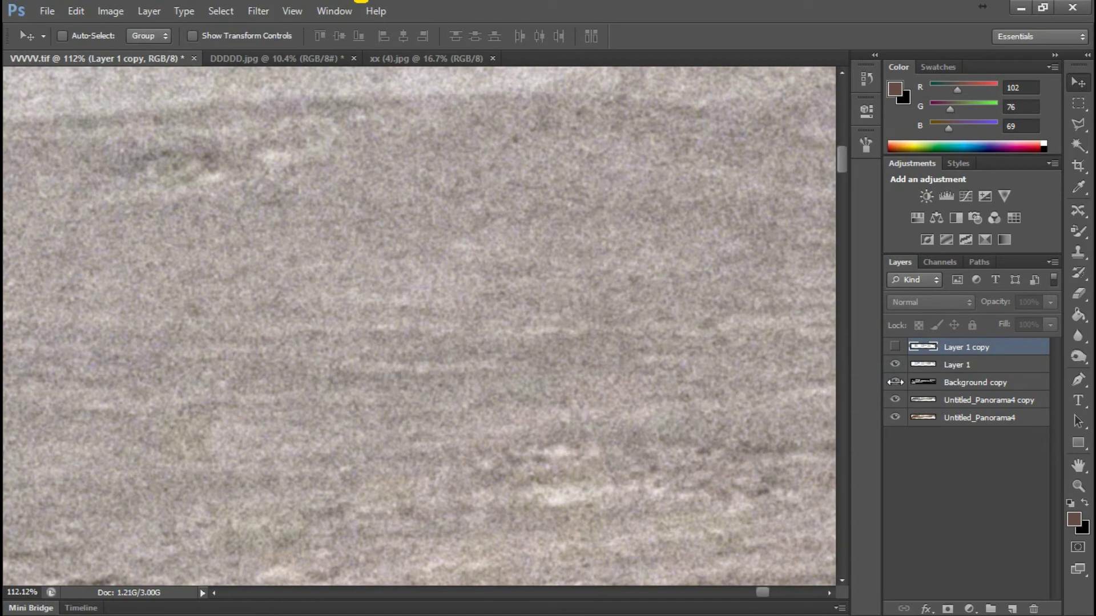
left_click(895, 346)
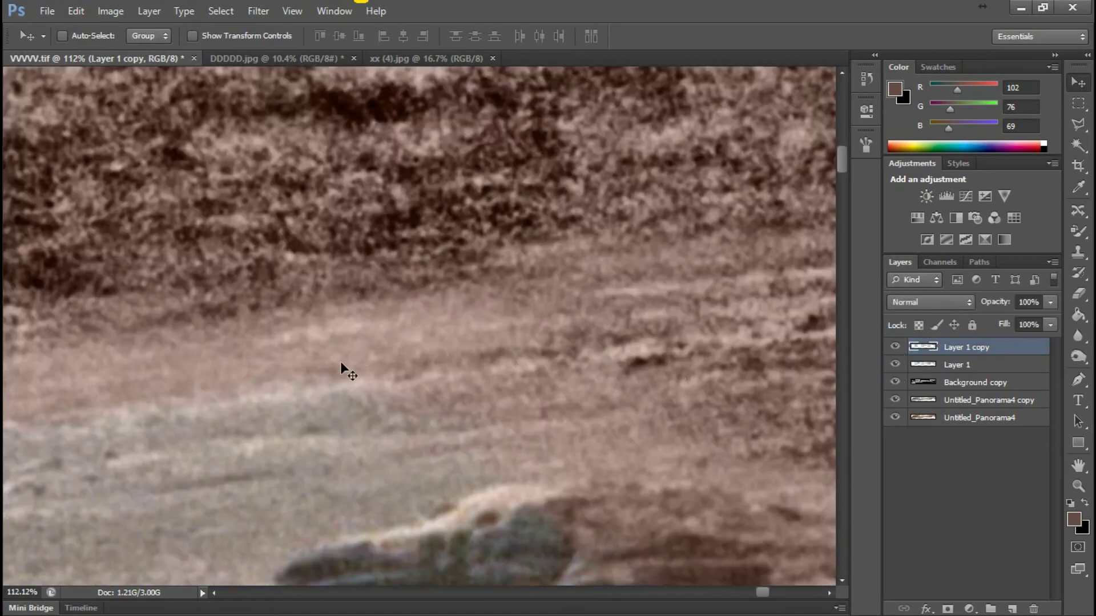
scroll(341, 368, "down", 3)
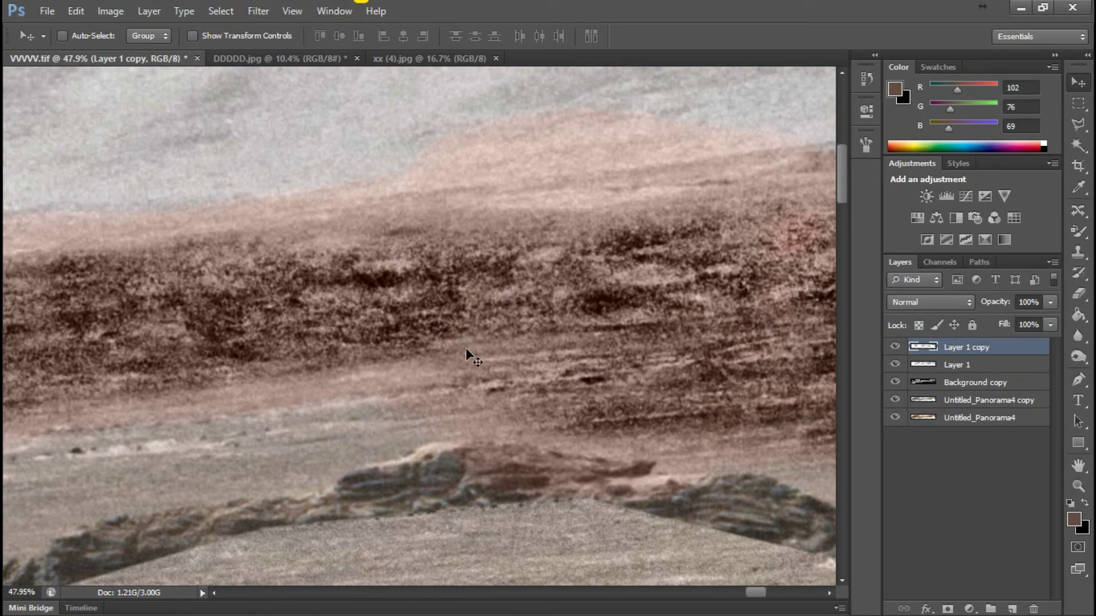
scroll(479, 359, "down", 1)
scroll(360, 403, "down", 1)
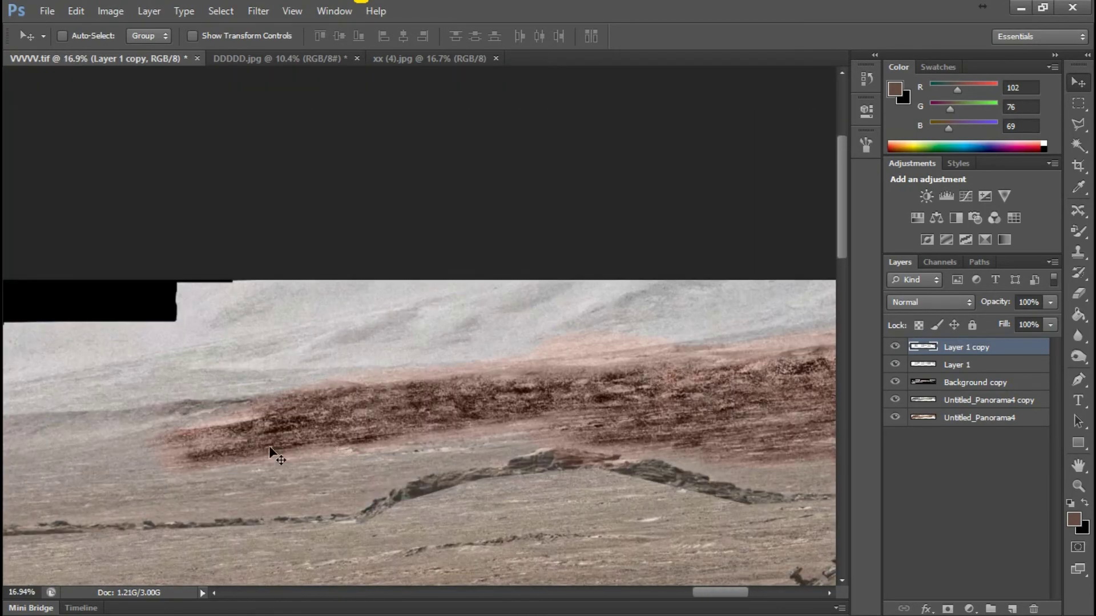
scroll(248, 448, "down", 1)
scroll(248, 441, "up", 1)
scroll(300, 424, "up", 2)
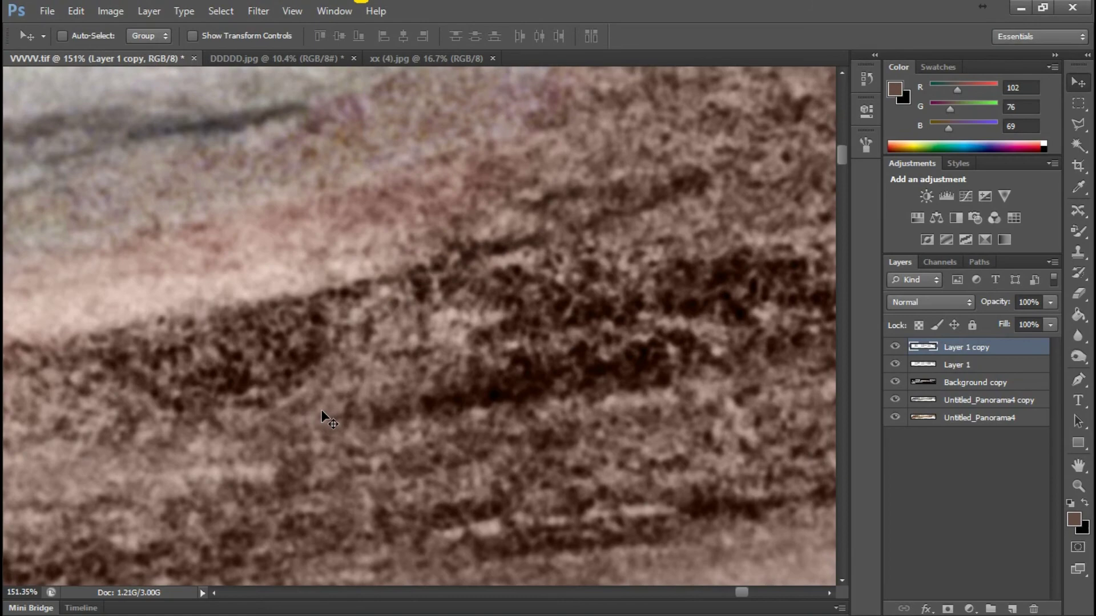
scroll(317, 368, "up", 1)
scroll(310, 328, "down", 2)
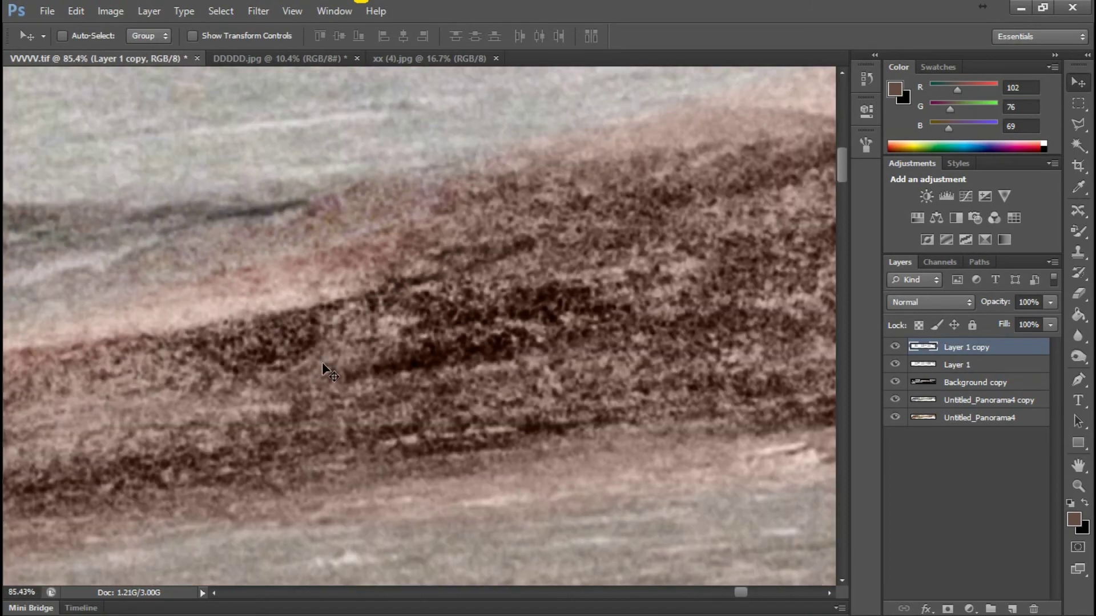
scroll(326, 375, "down", 1)
scroll(325, 377, "down", 1)
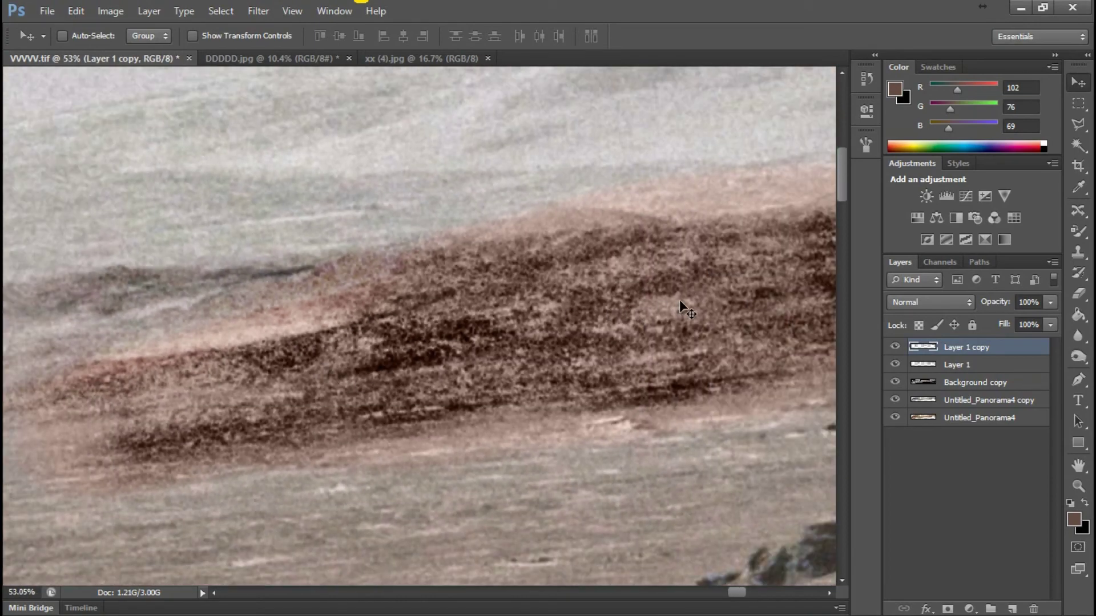
scroll(582, 322, "down", 2)
scroll(531, 326, "up", 2)
scroll(600, 326, "up", 1)
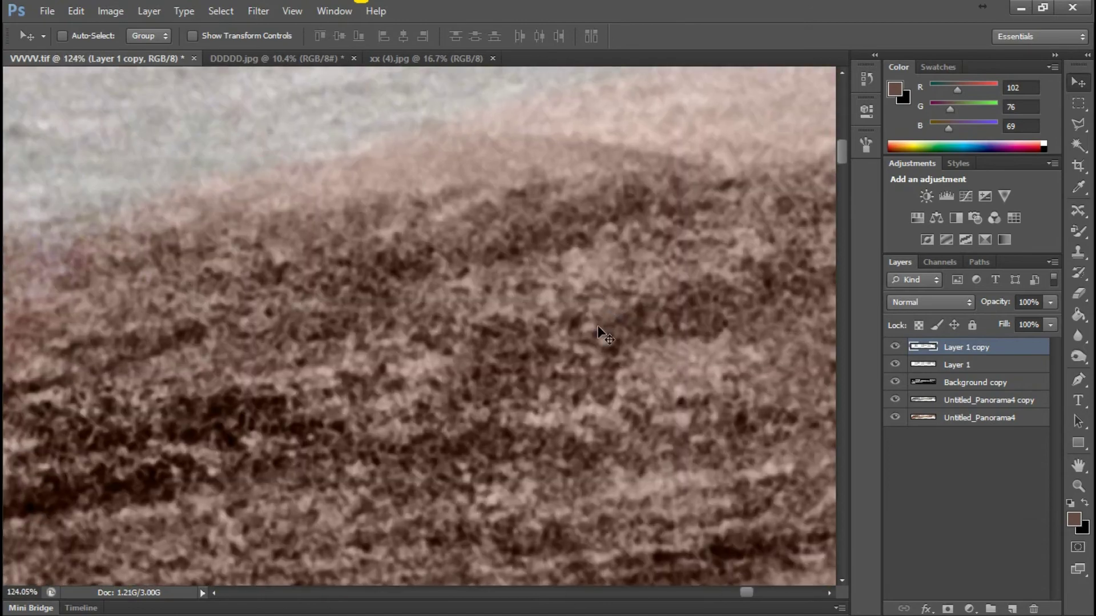
scroll(642, 382, "down", 3)
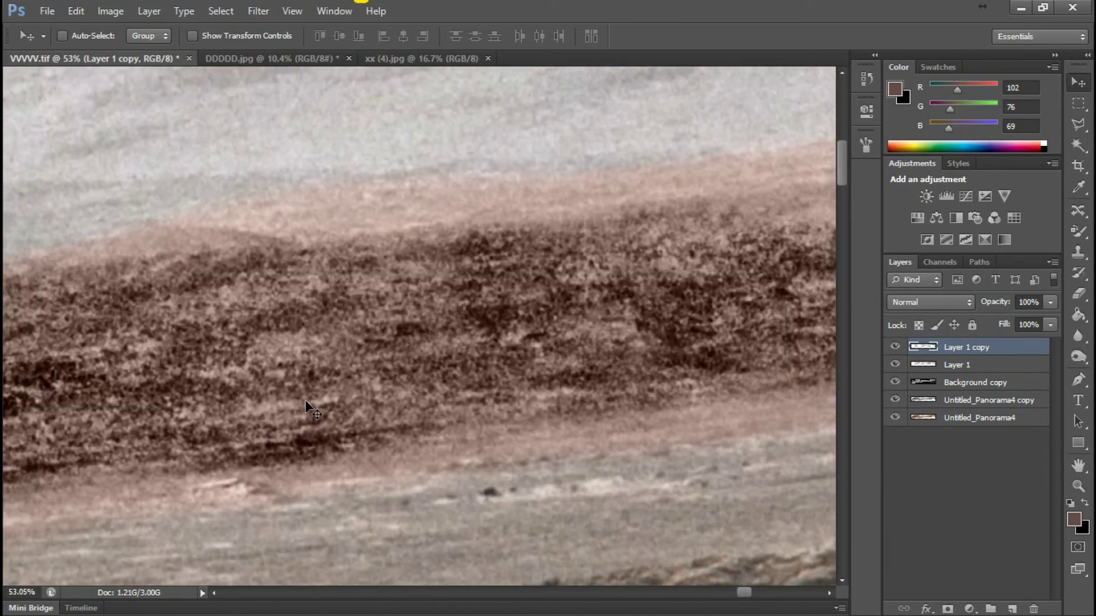
scroll(308, 408, "down", 1)
Drag Layer 1 copy so its pale hills sit beneath the stepped black top edge.
left_click_drag(640, 295, 230, 388)
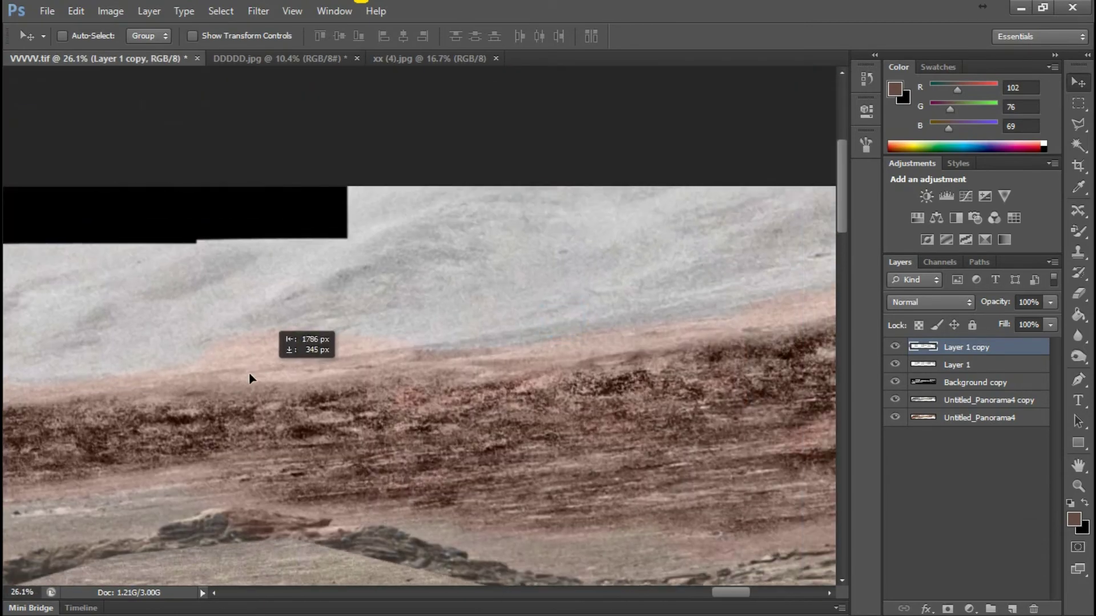
left_click_drag(632, 347, 518, 390)
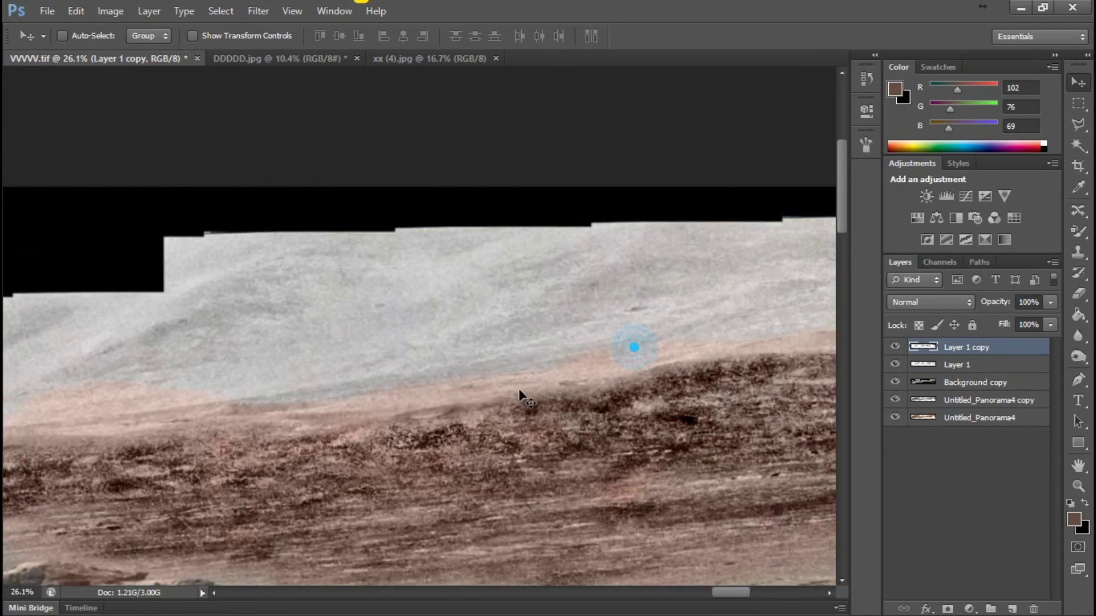
left_click_drag(477, 338, 516, 394)
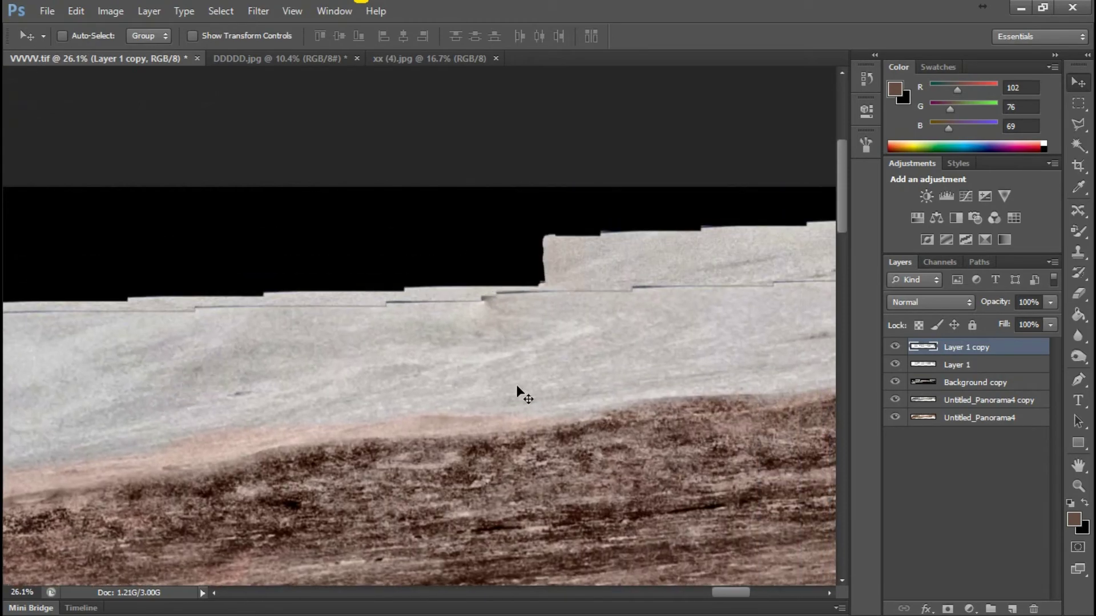
left_click_drag(596, 404, 394, 417)
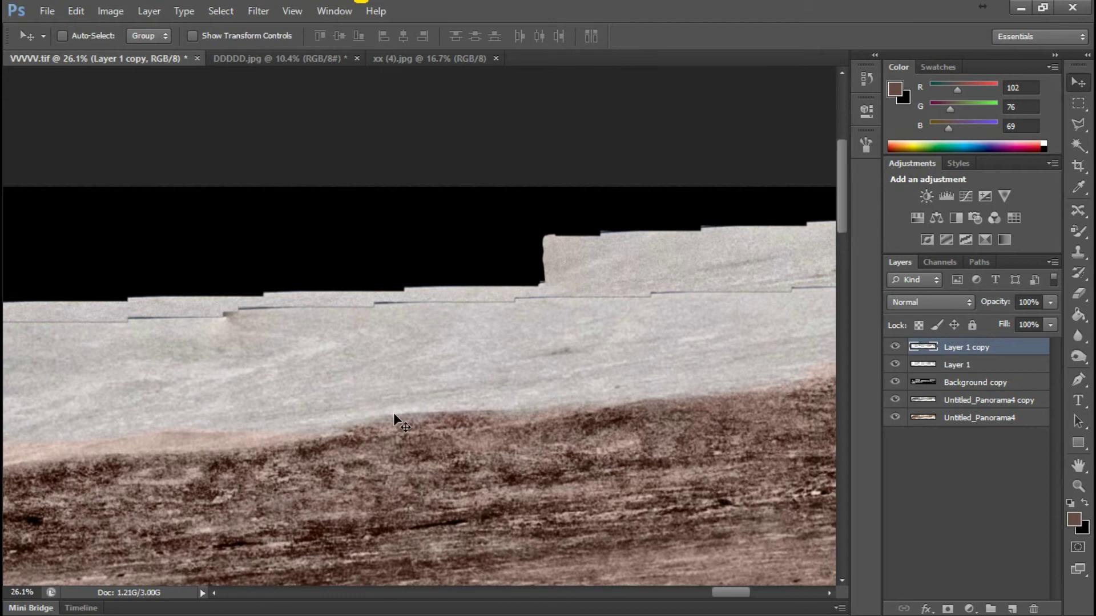
left_click_drag(360, 379, 638, 381)
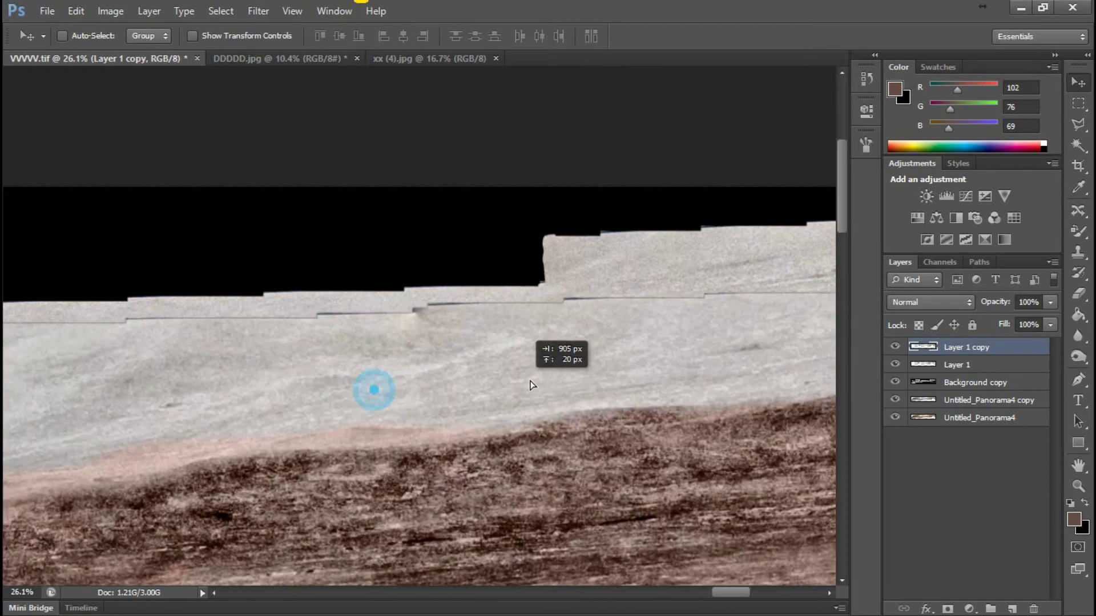
Select the Burn tool with a 174 px brush and burn a test spot.
left_click(1080, 360)
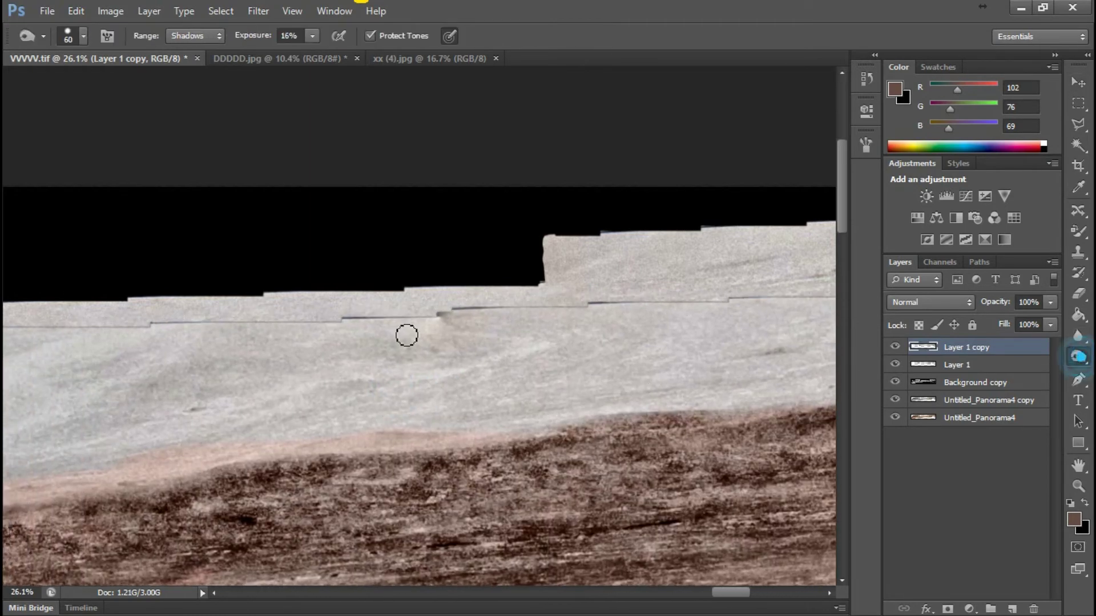
left_click(85, 39)
left_click_drag(75, 86, 133, 87)
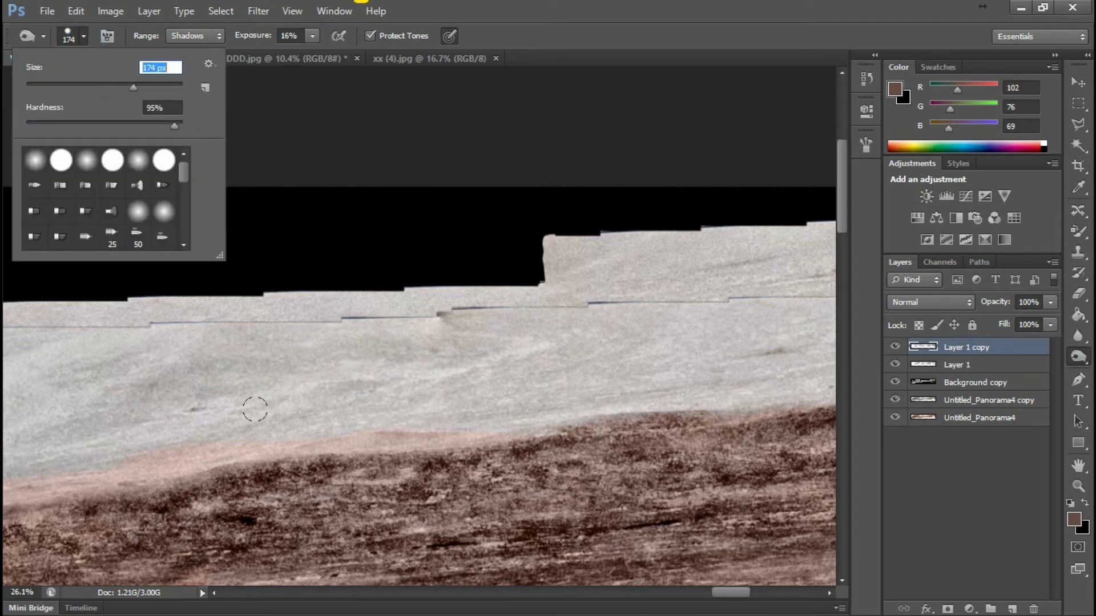
left_click(275, 416)
left_click(512, 405)
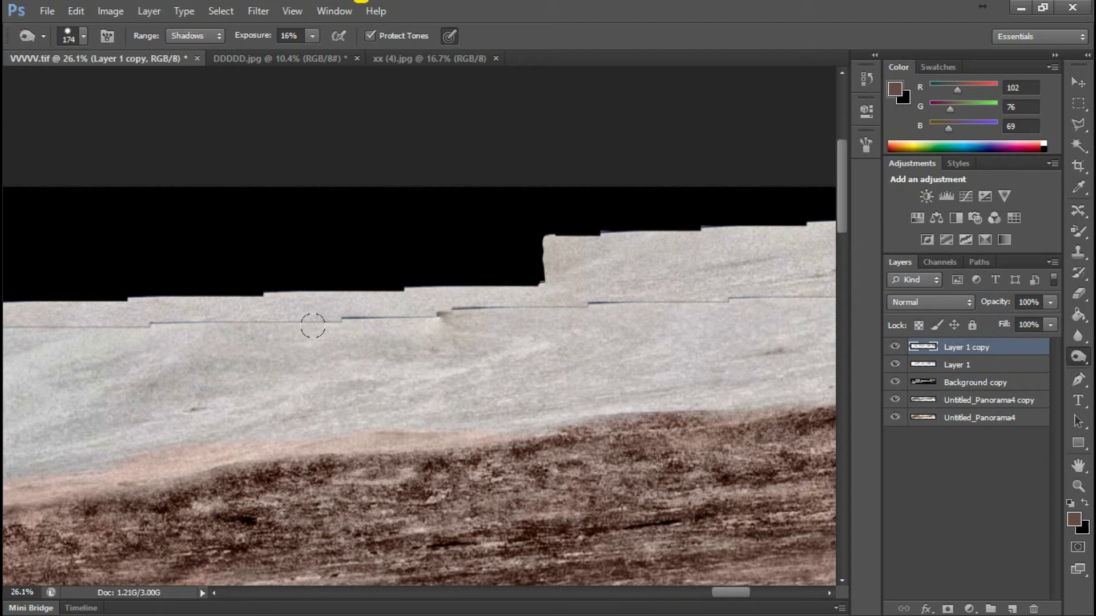
left_click(319, 357)
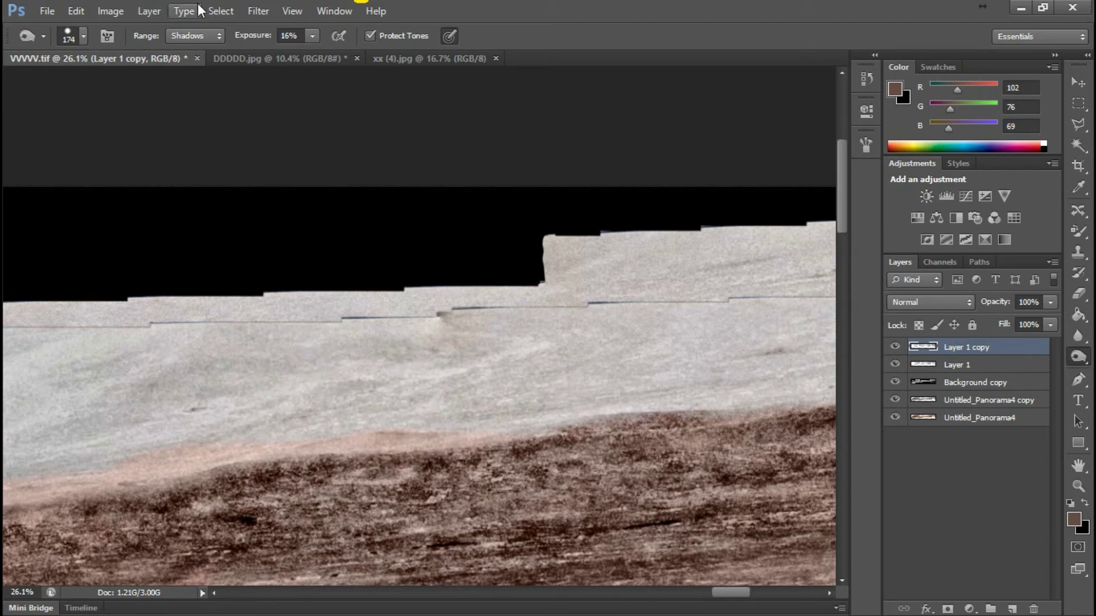
Burn the grey hills toward the seam with Midtones range at 34% exposure.
left_click(313, 36)
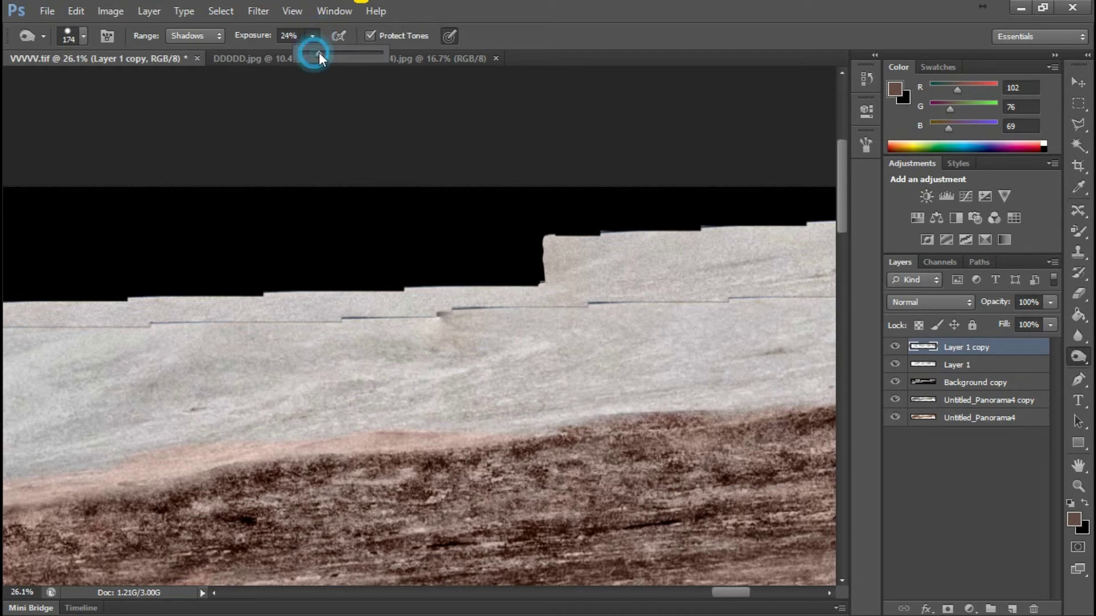
left_click(384, 391)
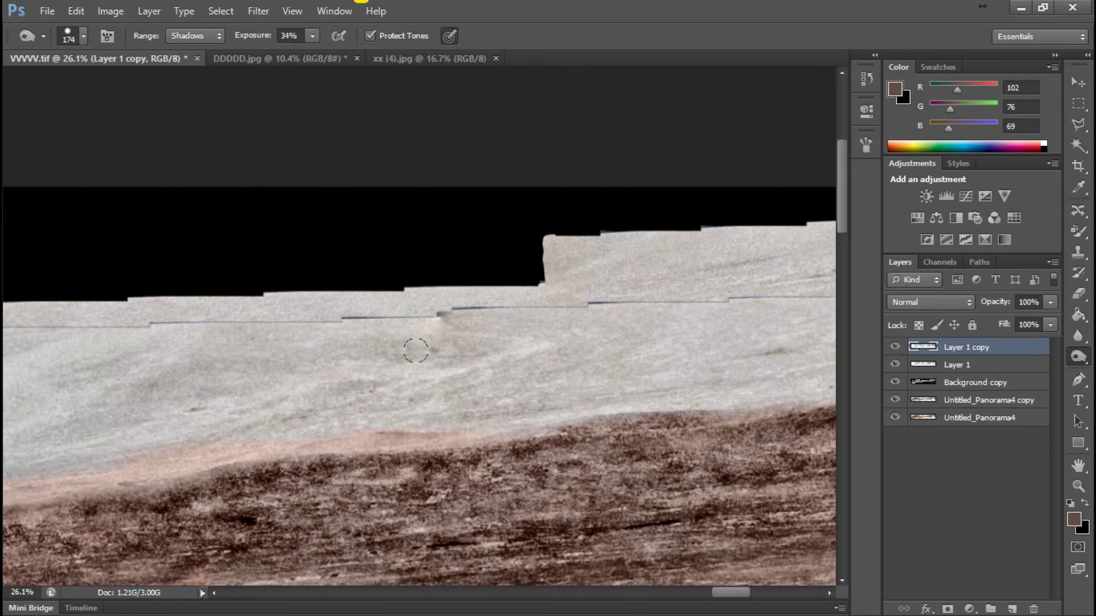
left_click(218, 36)
left_click(185, 61)
mouse_move(239, 431)
left_mouse_down()
mouse_move(328, 324)
mouse_move(23, 414)
mouse_move(171, 343)
left_mouse_up()
scroll(189, 397, "up", 4)
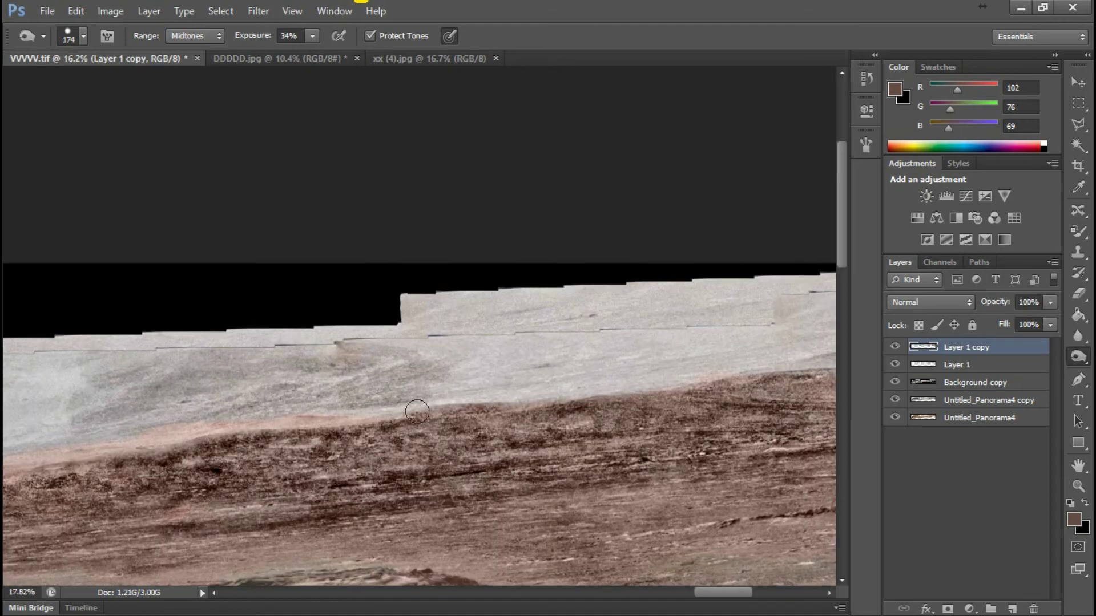
mouse_move(391, 362)
left_mouse_down()
mouse_move(243, 279)
mouse_move(238, 325)
mouse_move(117, 408)
left_mouse_up()
scroll(294, 384, "down", 3)
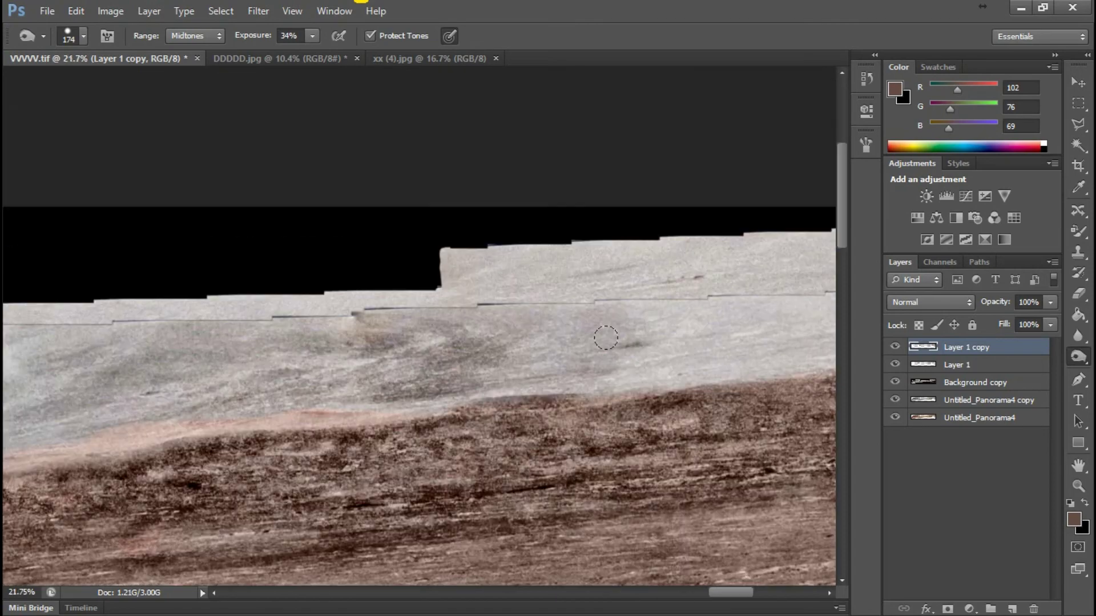
scroll(295, 384, "down", 2)
scroll(295, 384, "up", 2)
scroll(295, 384, "up", 2)
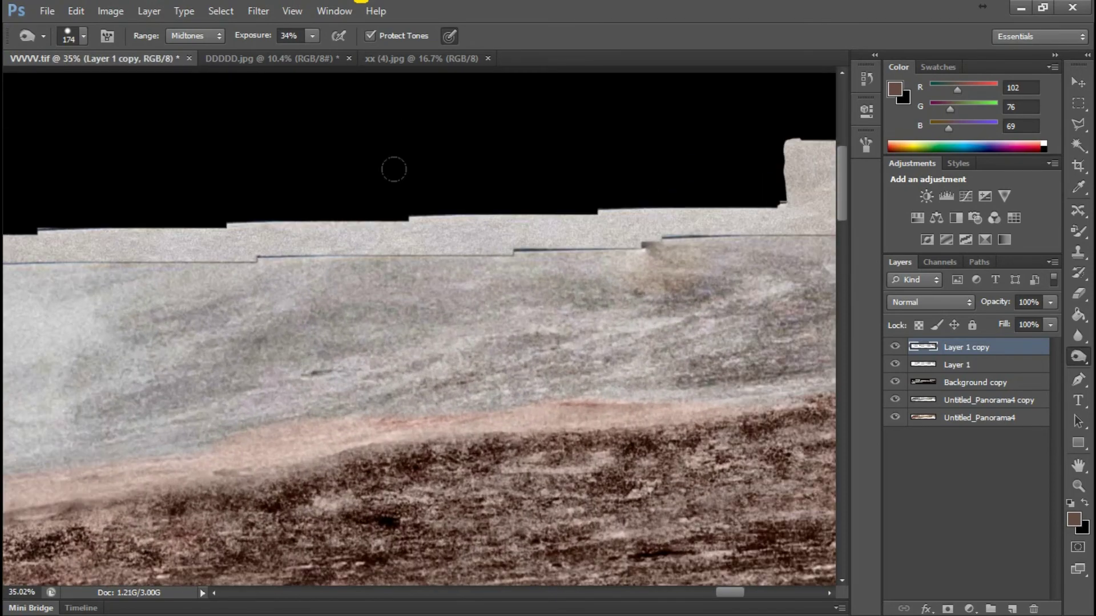
scroll(398, 288, "up", 2)
scroll(478, 386, "up", 2)
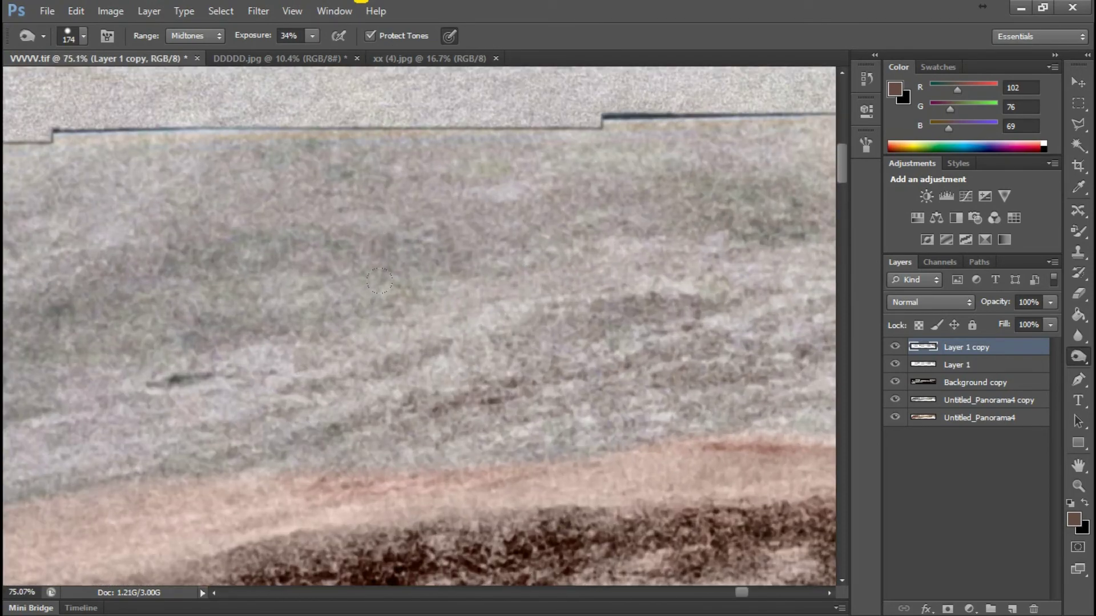
Switch to Shadows at 18% exposure and burn dark streaks across the hills.
left_click(216, 38)
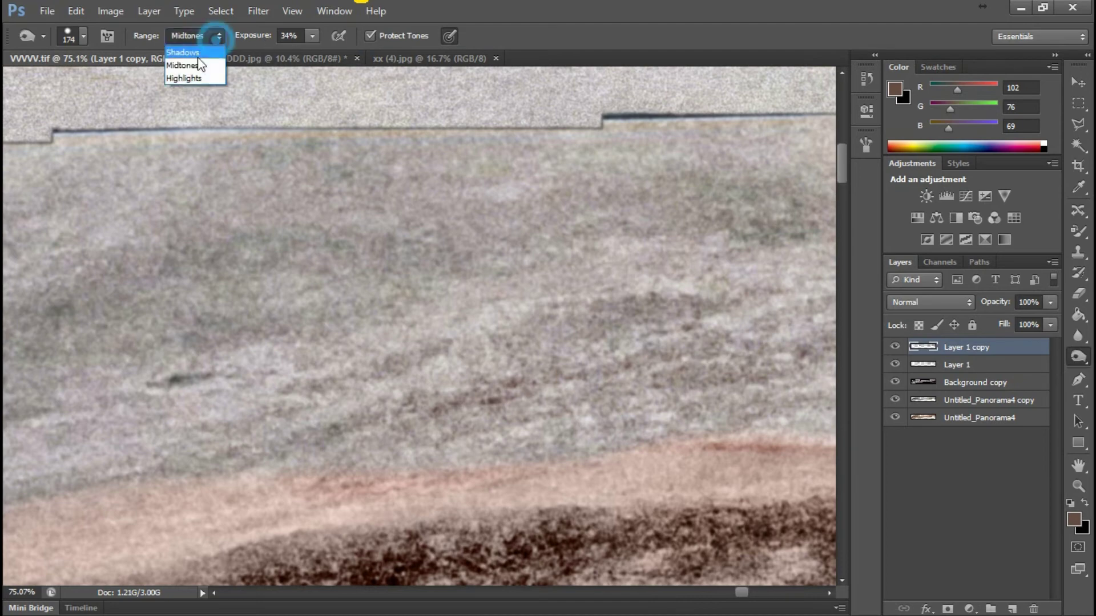
left_click(190, 51)
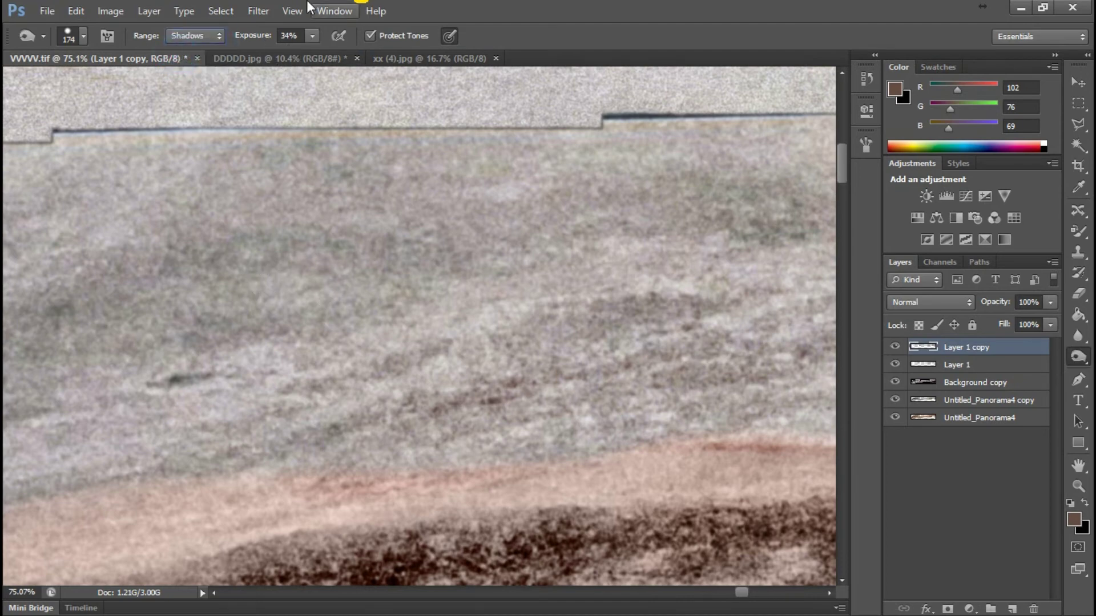
left_click(313, 36)
left_click_drag(312, 52, 313, 51)
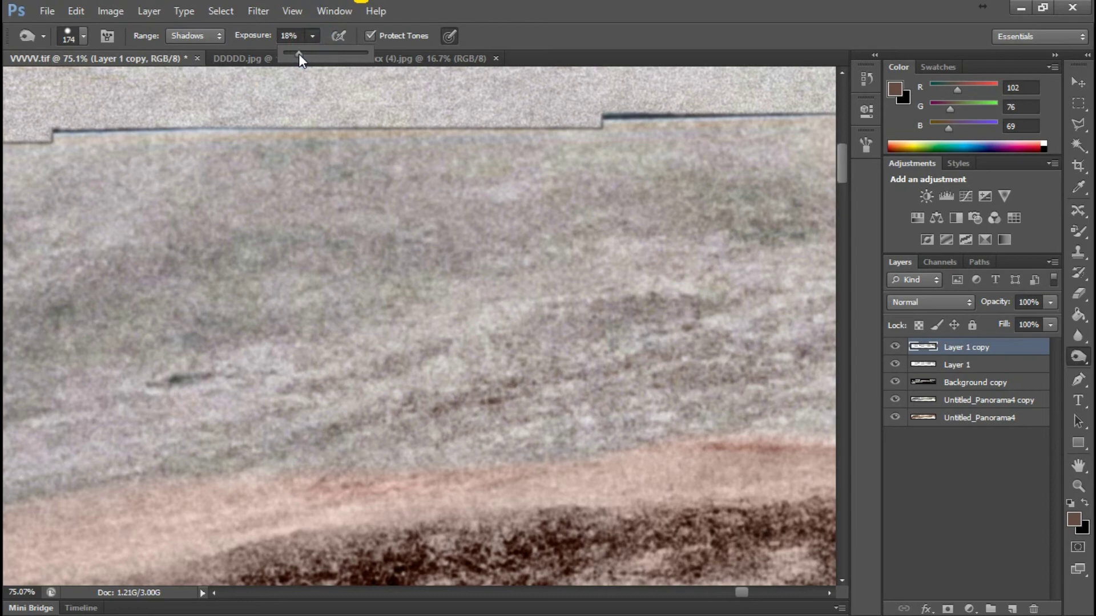
left_click(182, 278)
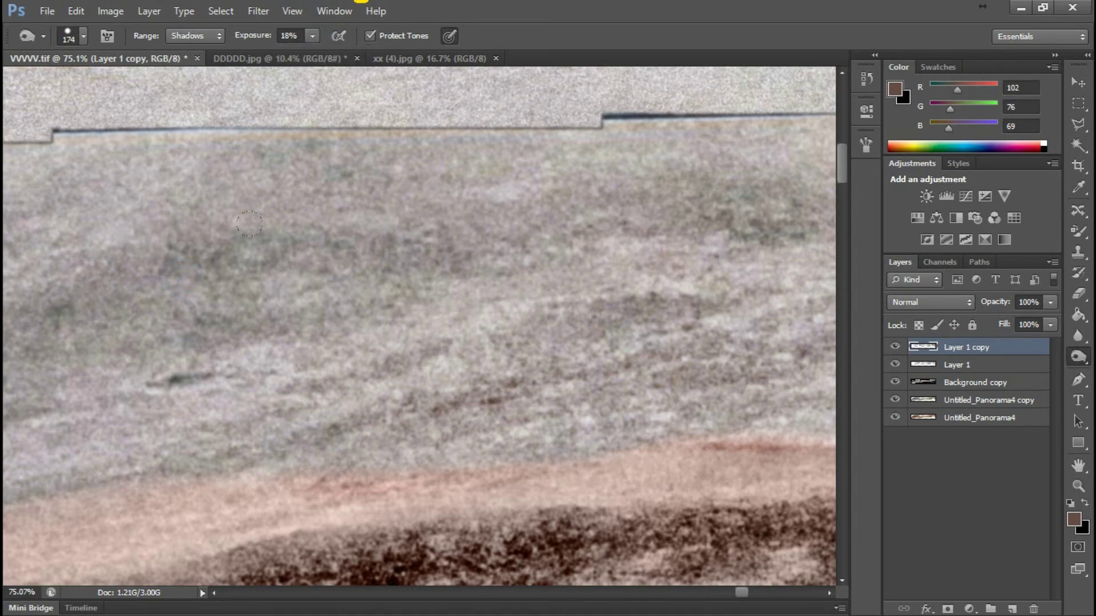
left_click_drag(274, 363, 522, 389)
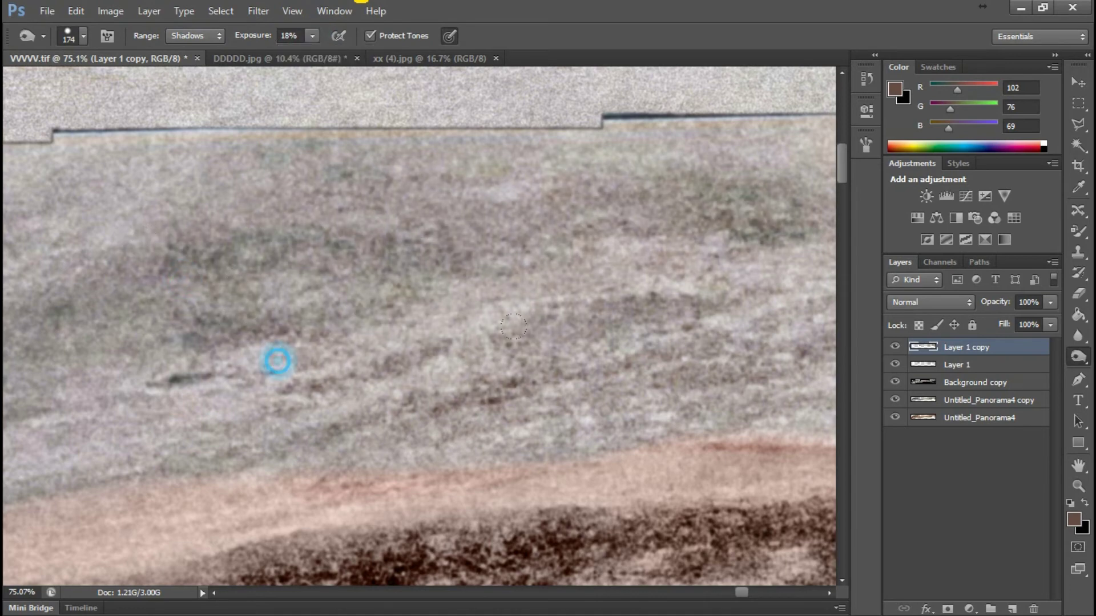
left_click_drag(486, 321, 94, 394)
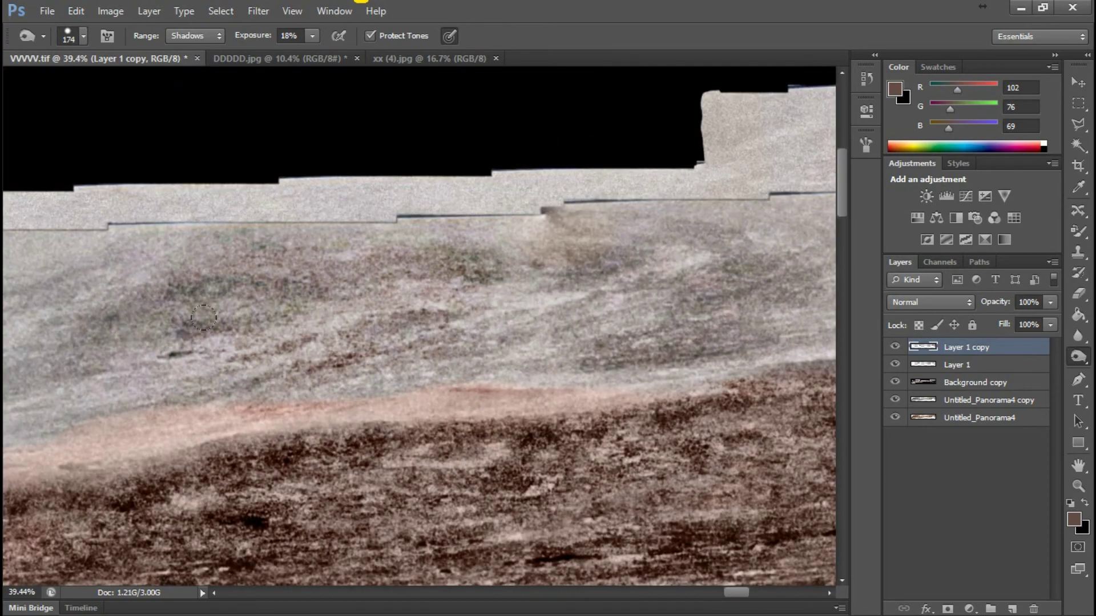
scroll(368, 364, "up", 2)
left_click_drag(257, 377, 380, 297)
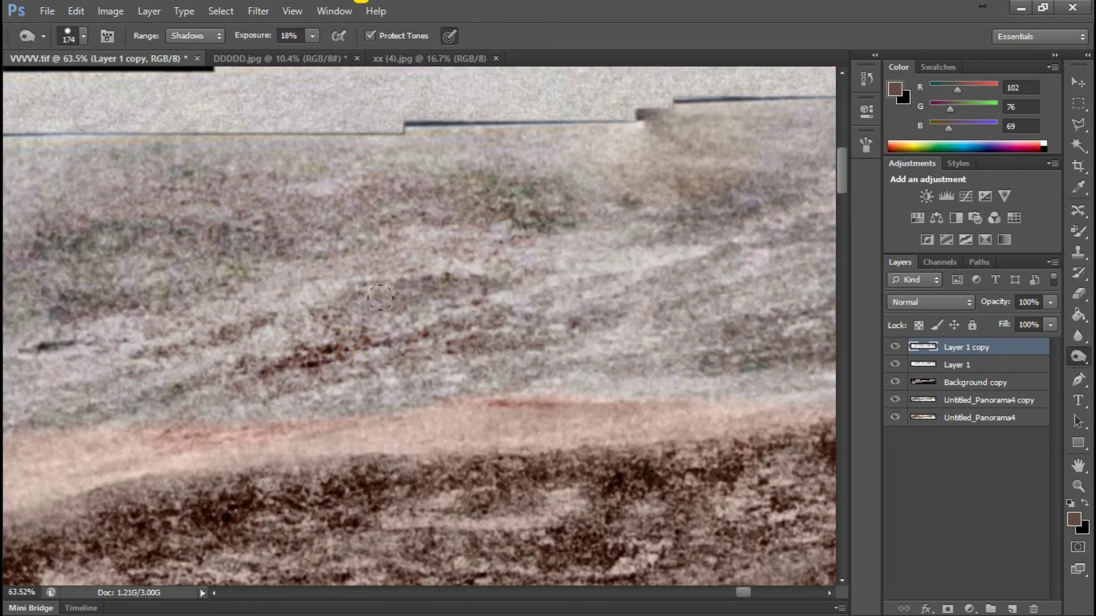
Set the range back to Midtones and burn the hills' upper centre and middle band.
left_click(218, 39)
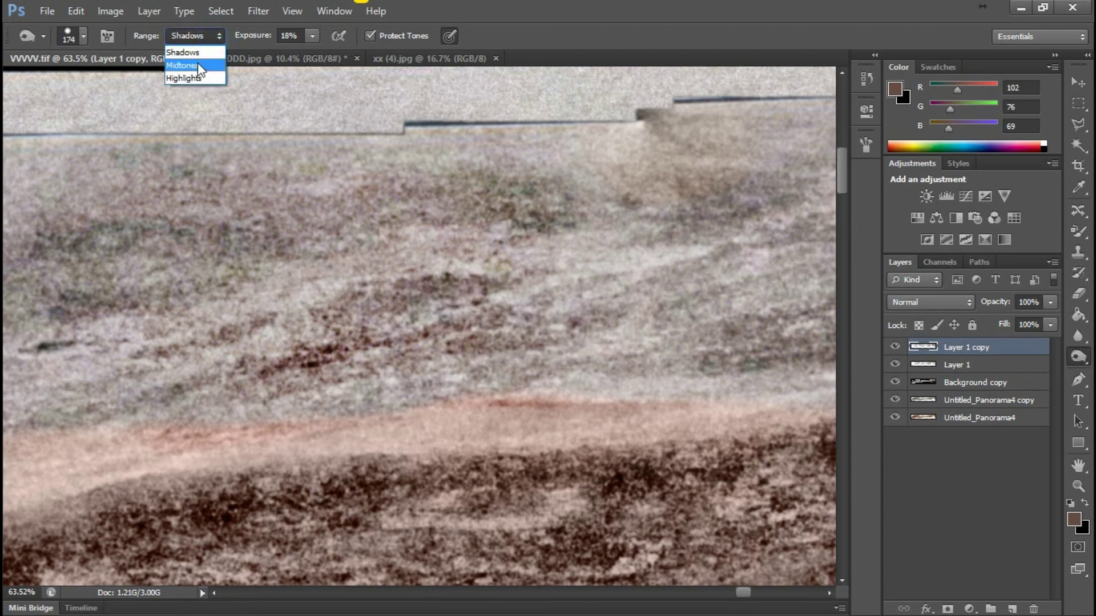
left_click(206, 61)
mouse_move(130, 237)
left_mouse_down()
mouse_move(290, 186)
mouse_move(656, 323)
mouse_move(441, 269)
left_mouse_up()
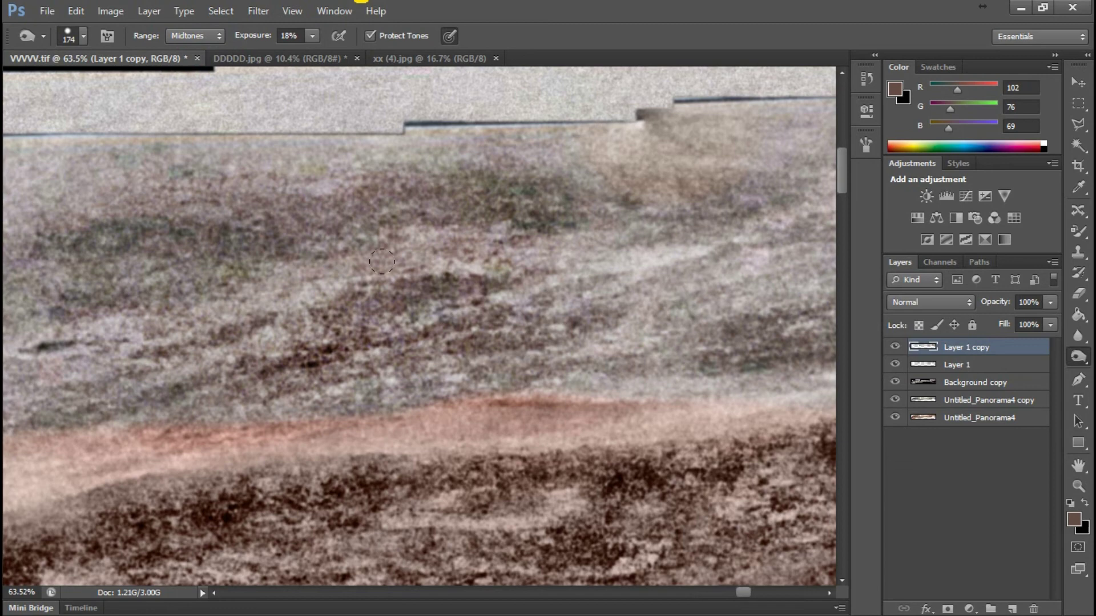
left_click_drag(277, 248, 95, 340)
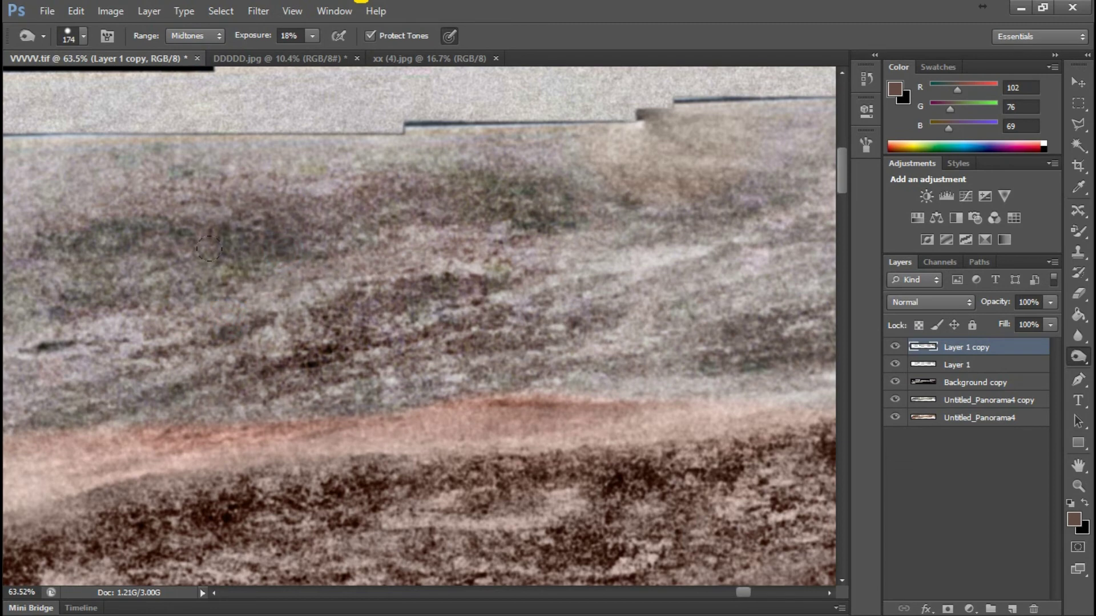
left_click_drag(277, 252, 418, 349)
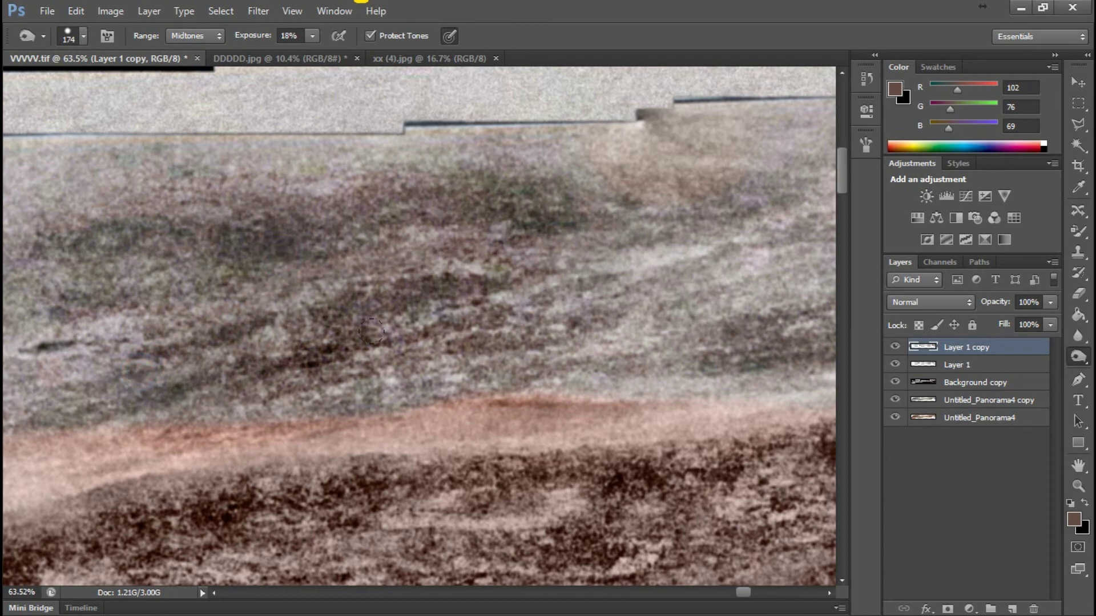
Deepen the middle, upper and right hill bands with more strokes and spot burns.
left_click_drag(477, 372, 805, 274)
left_click_drag(470, 233, 822, 223)
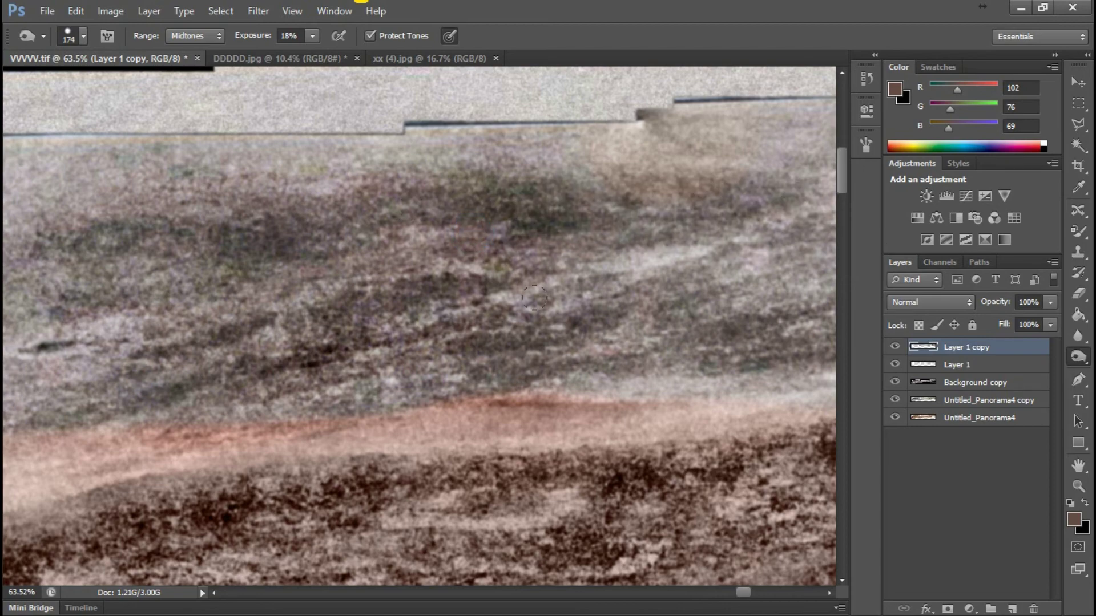
left_click_drag(660, 254, 678, 282)
left_click(668, 360)
scroll(782, 347, "down", 2)
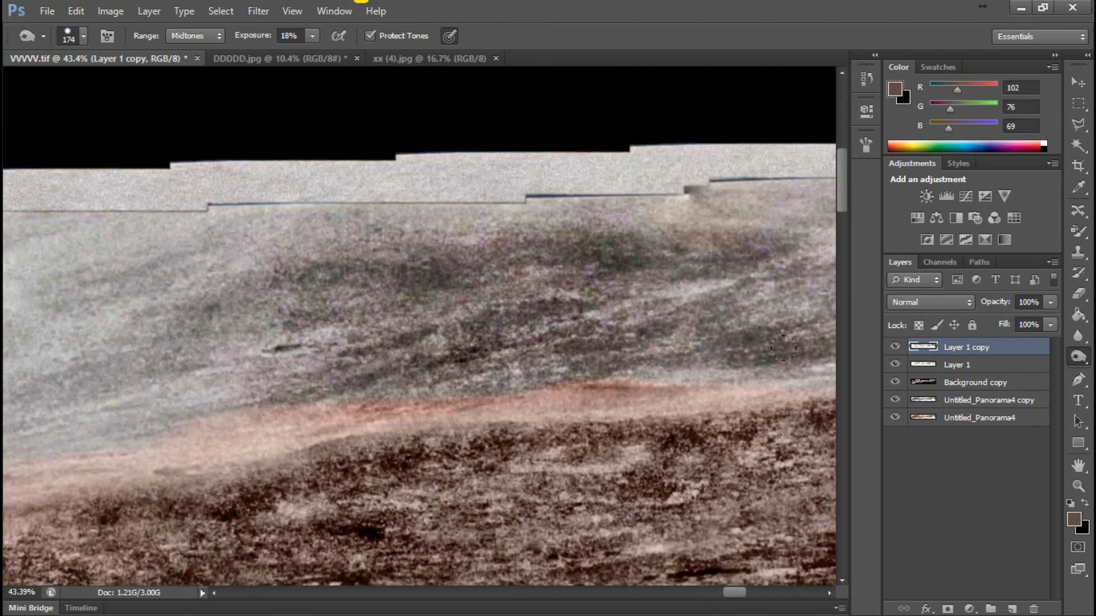
scroll(649, 310, "up", 2)
scroll(572, 248, "up", 2)
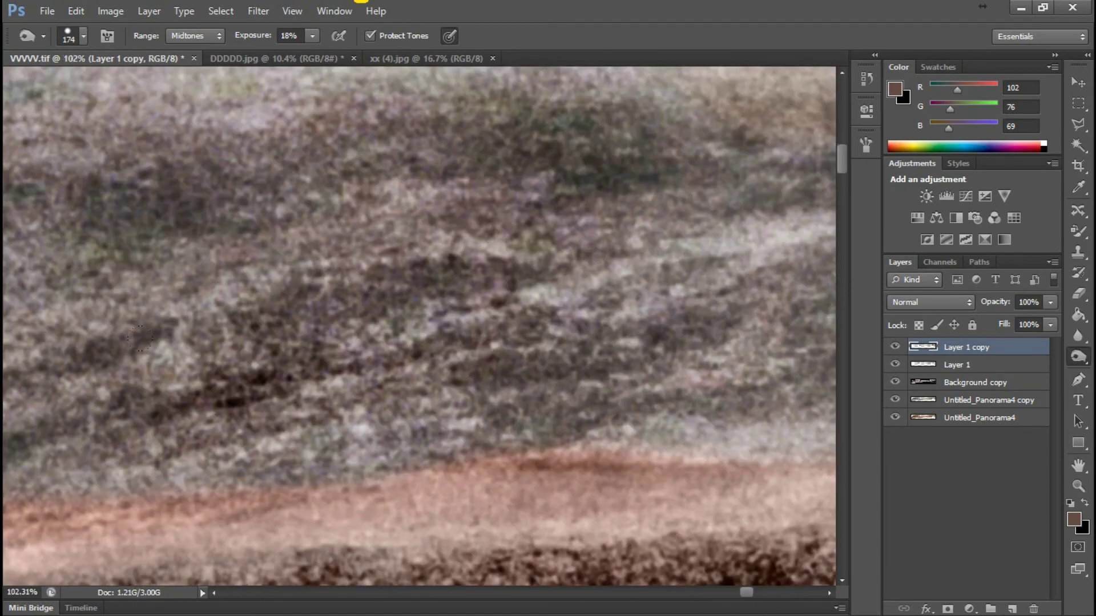
scroll(670, 257, "down", 2)
scroll(69, 346, "up", 2)
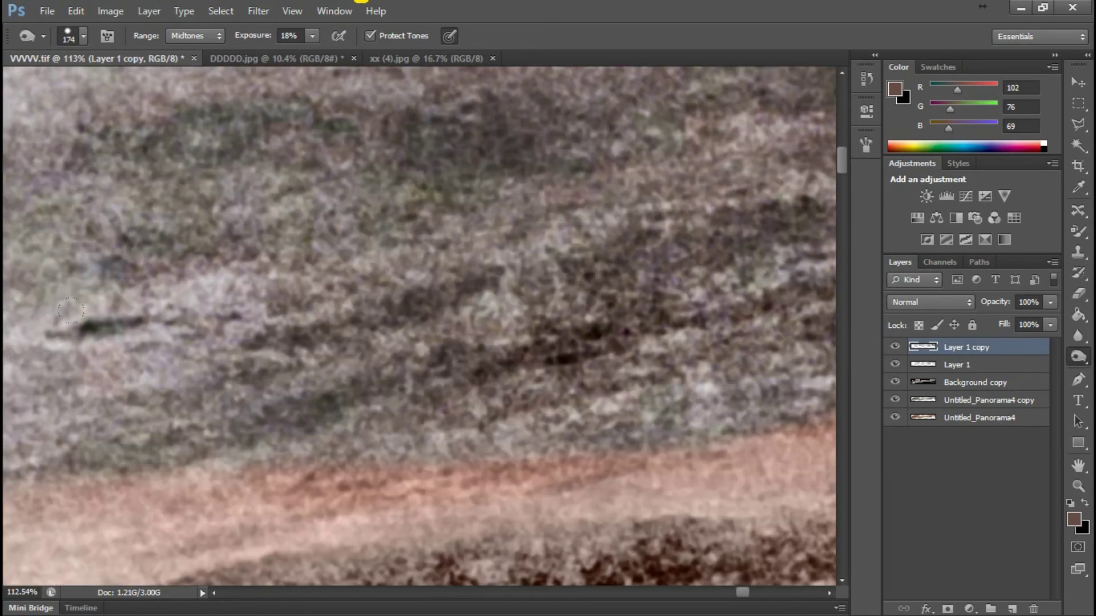
left_click_drag(103, 385, 380, 343)
left_click_drag(342, 257, 127, 299)
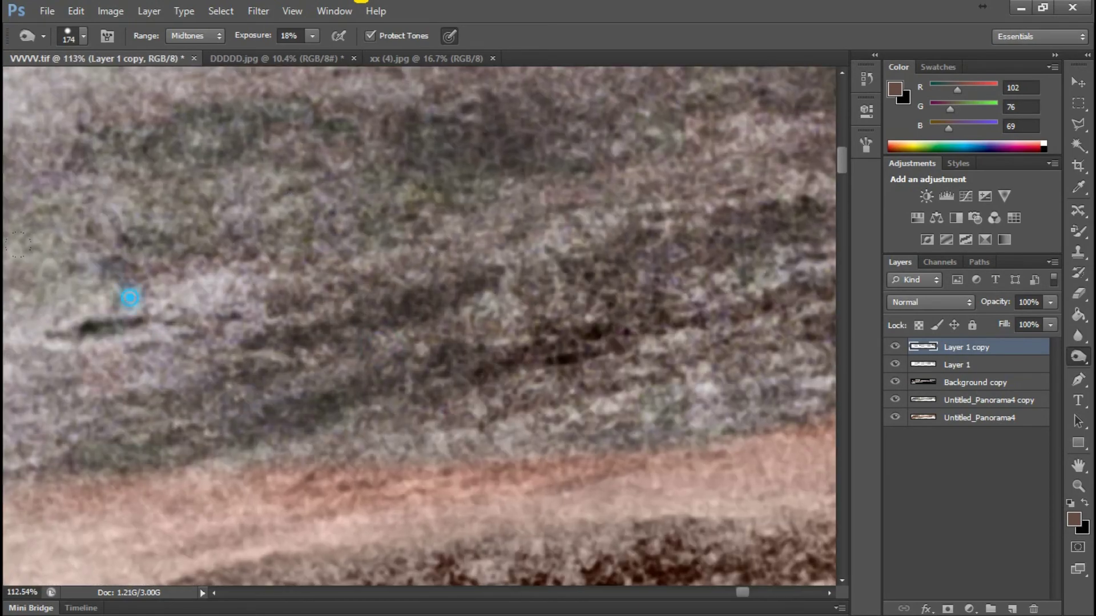
scroll(436, 348, "down", 1)
scroll(435, 348, "down", 1)
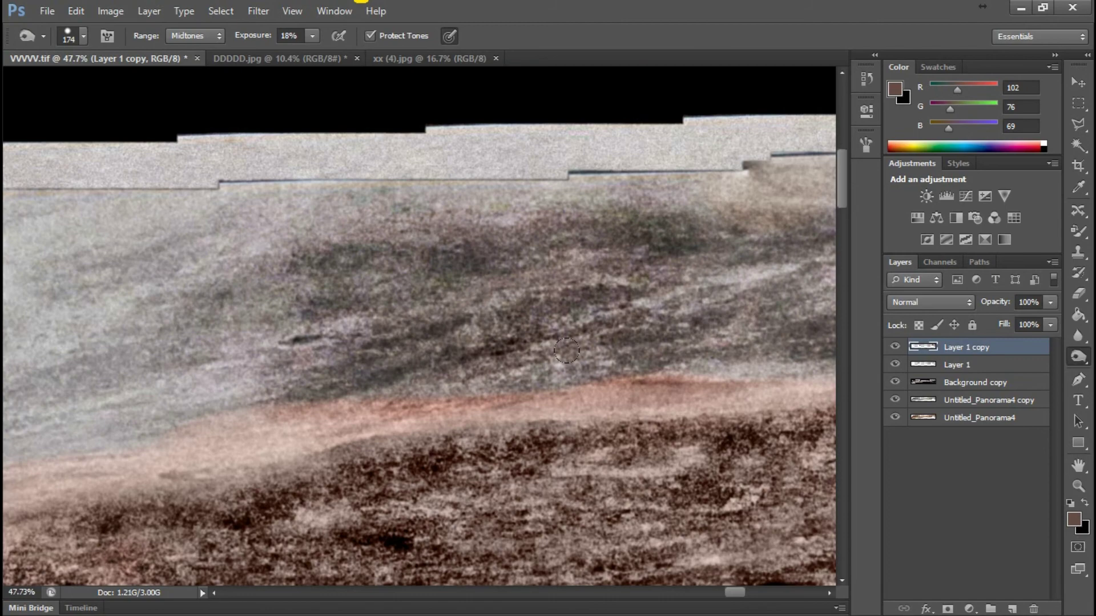
scroll(488, 248, "up", 2)
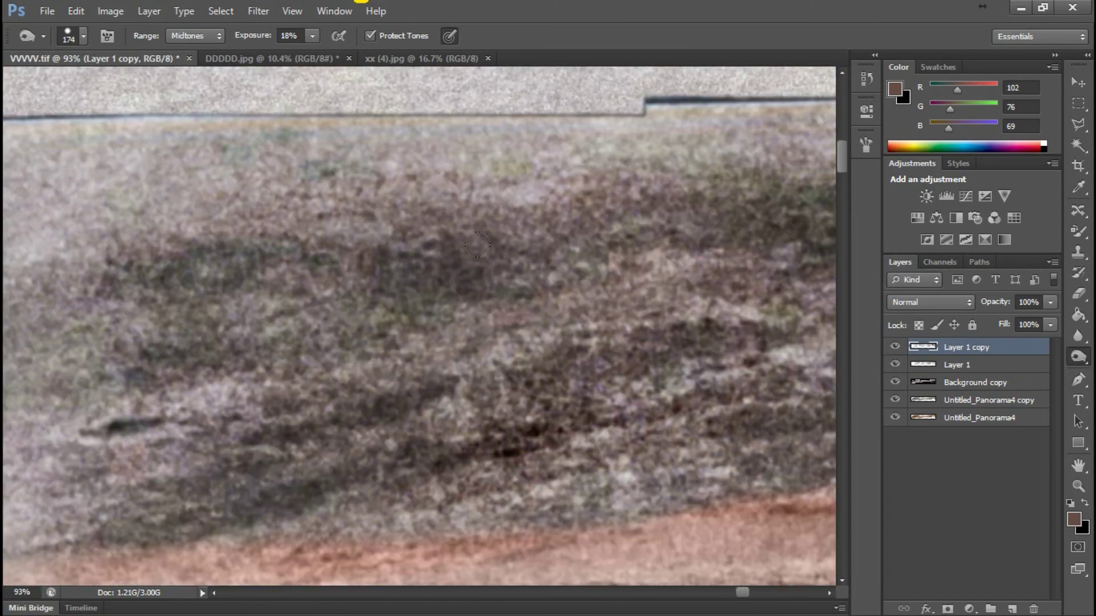
scroll(477, 245, "up", 1)
scroll(496, 409, "up", 1)
scroll(302, 325, "down", 1)
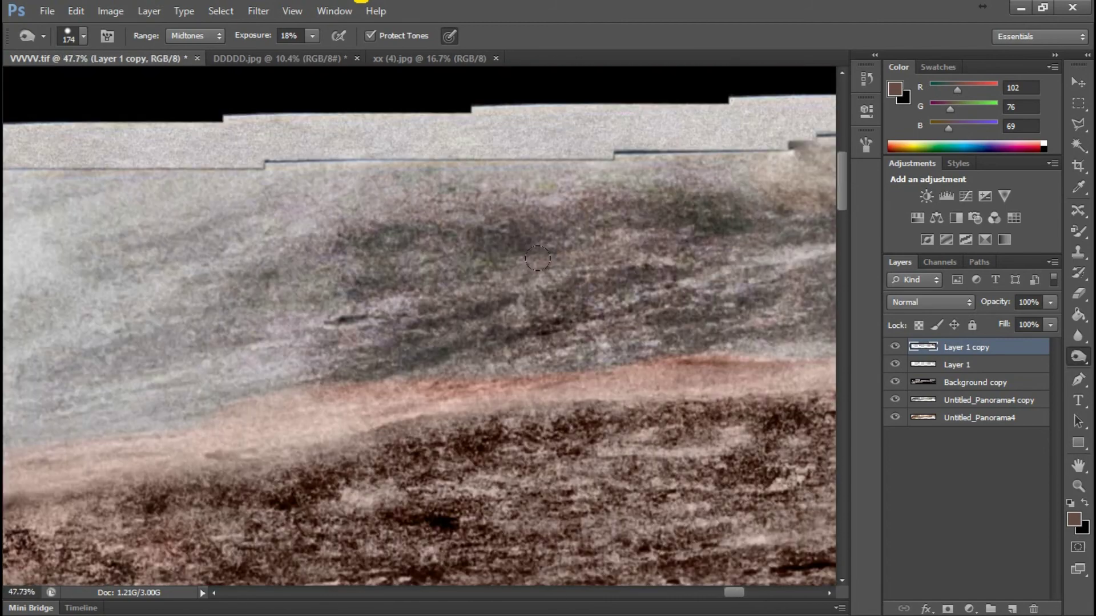
scroll(301, 325, "down", 1)
scroll(301, 325, "down", 1)
scroll(302, 324, "down", 1)
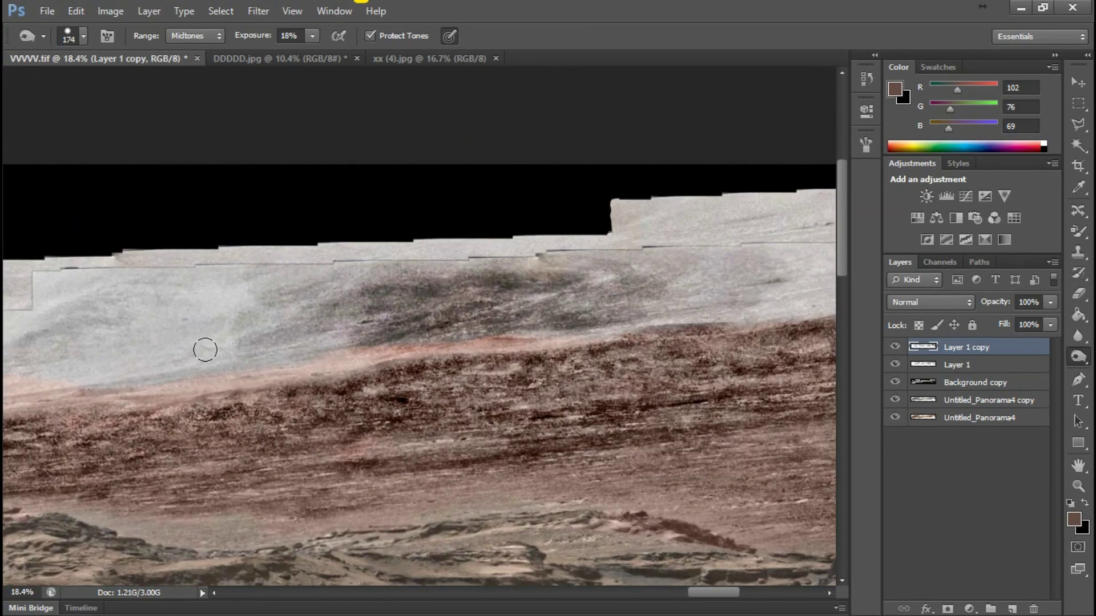
scroll(206, 350, "down", 1)
scroll(518, 299, "down", 1)
scroll(413, 318, "up", 2)
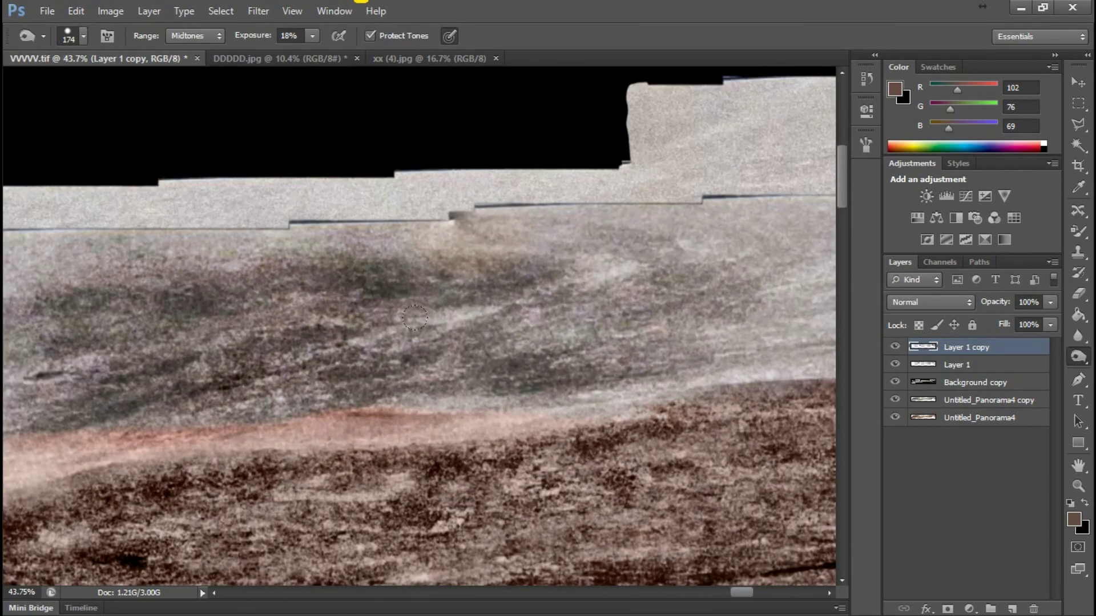
left_click(369, 347)
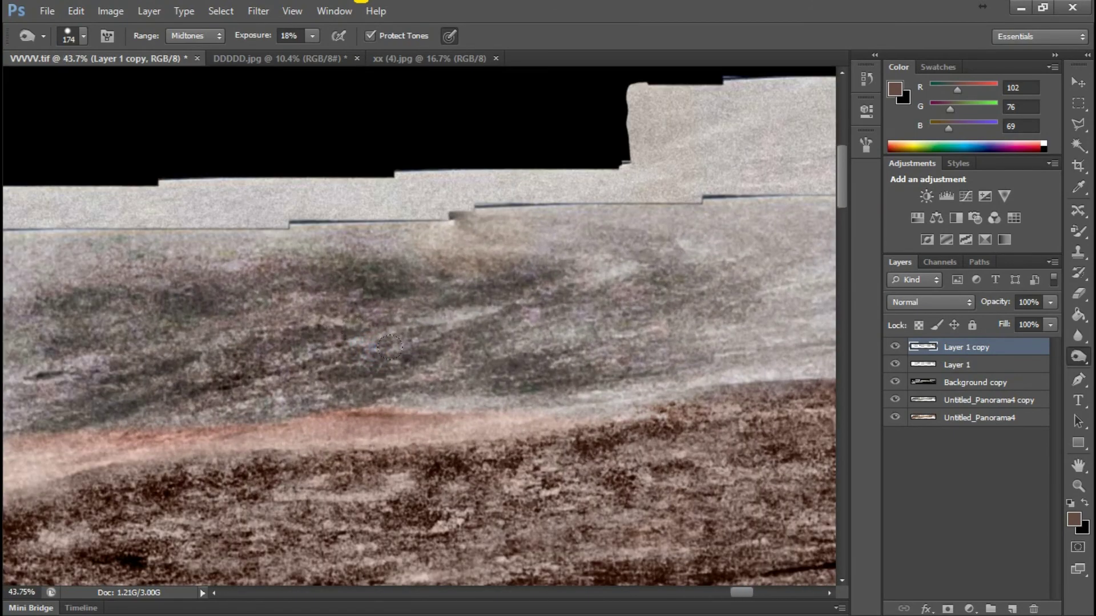
left_click(440, 331)
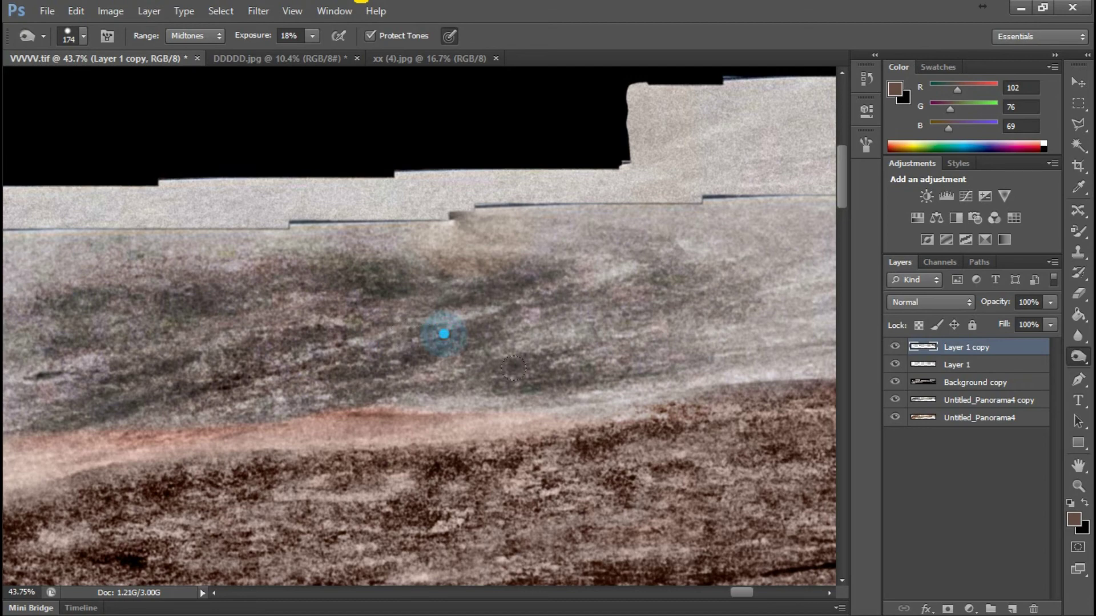
scroll(460, 384, "up", 3)
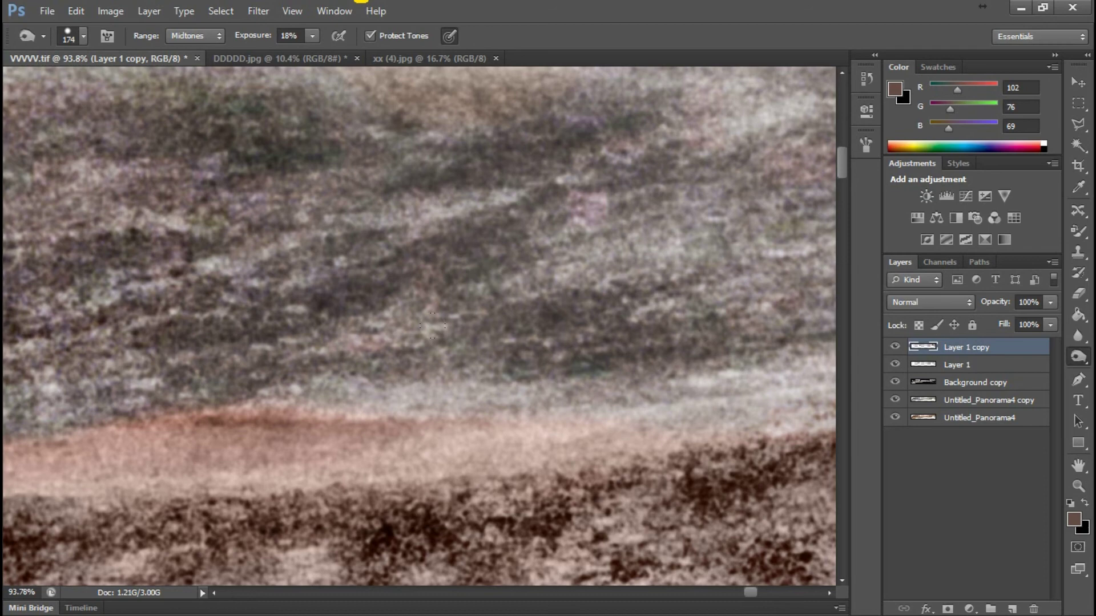
Select the Move tool (V) to stop burning.
left_click(1078, 82)
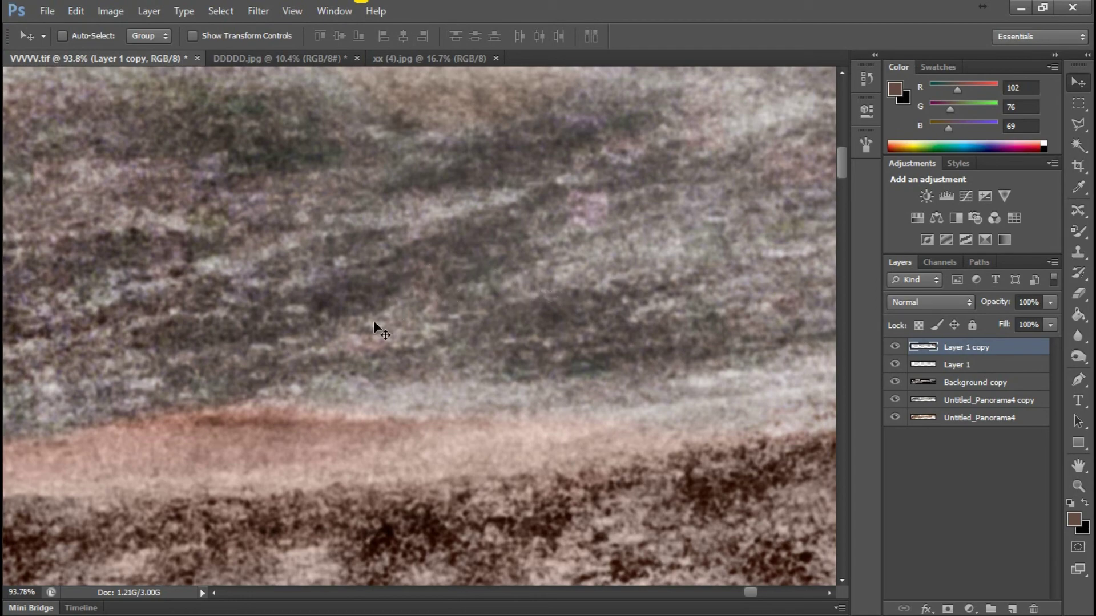
scroll(359, 306, "down", 3)
scroll(361, 339, "down", 3)
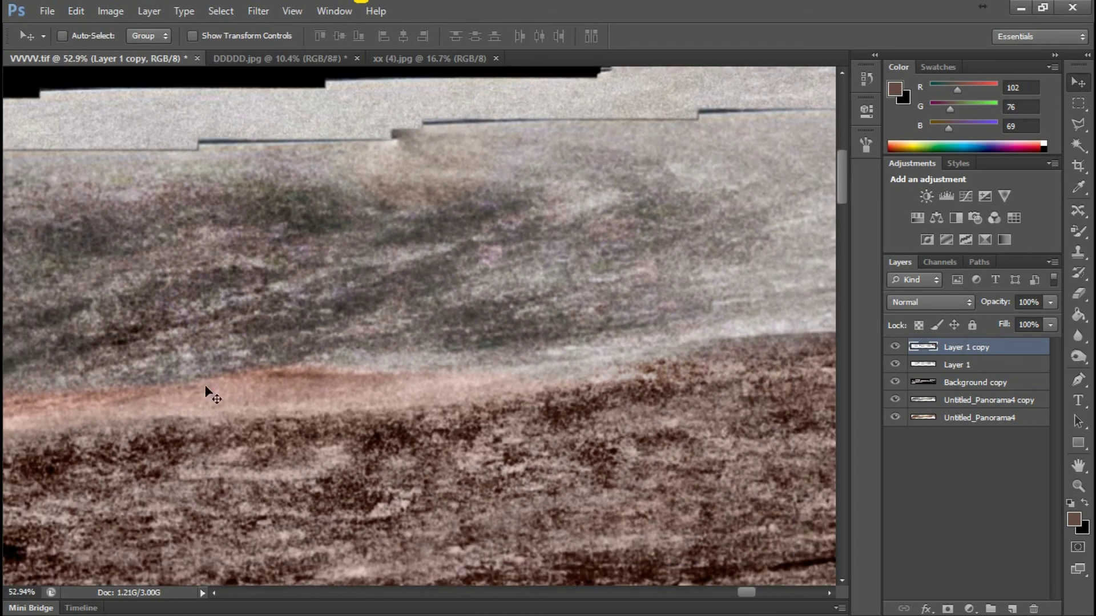
scroll(419, 266, "up", 2)
scroll(431, 259, "up", 1)
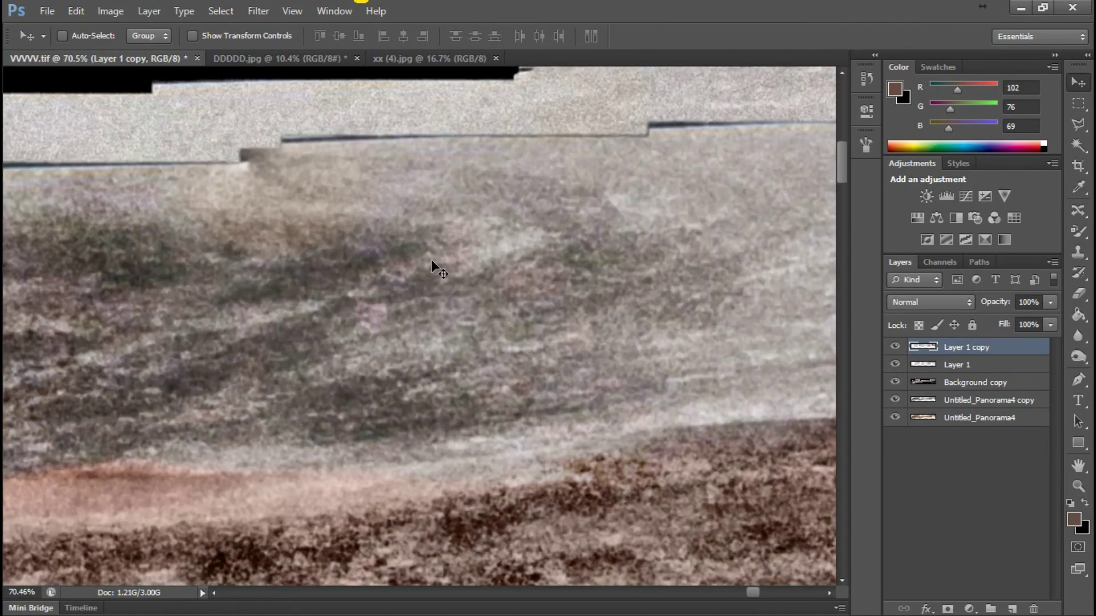
scroll(424, 274, "up", 1)
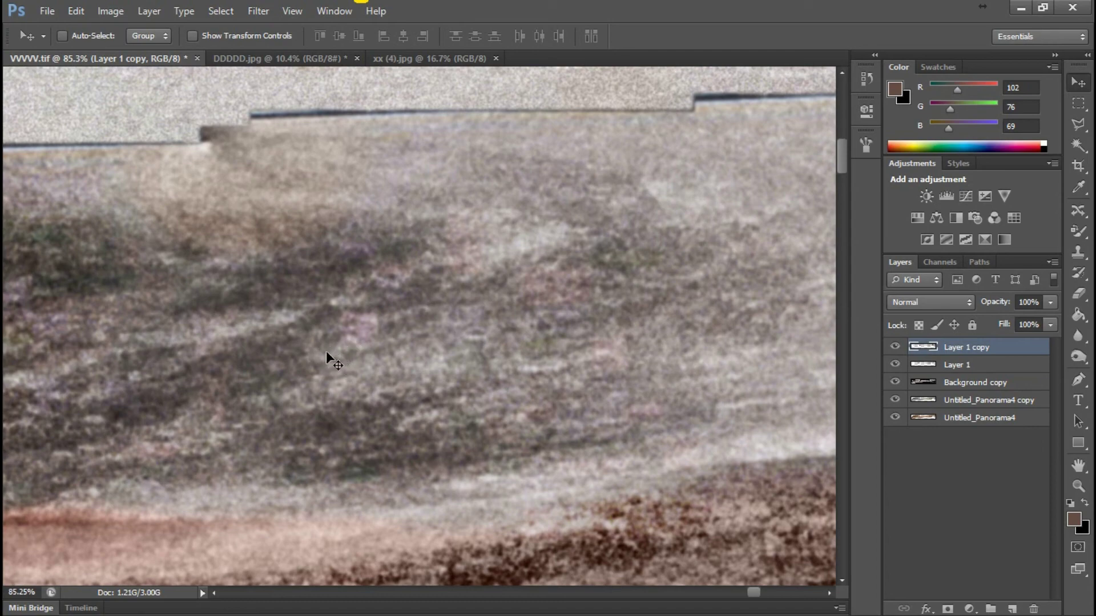
scroll(263, 367, "up", 2)
scroll(263, 368, "up", 1)
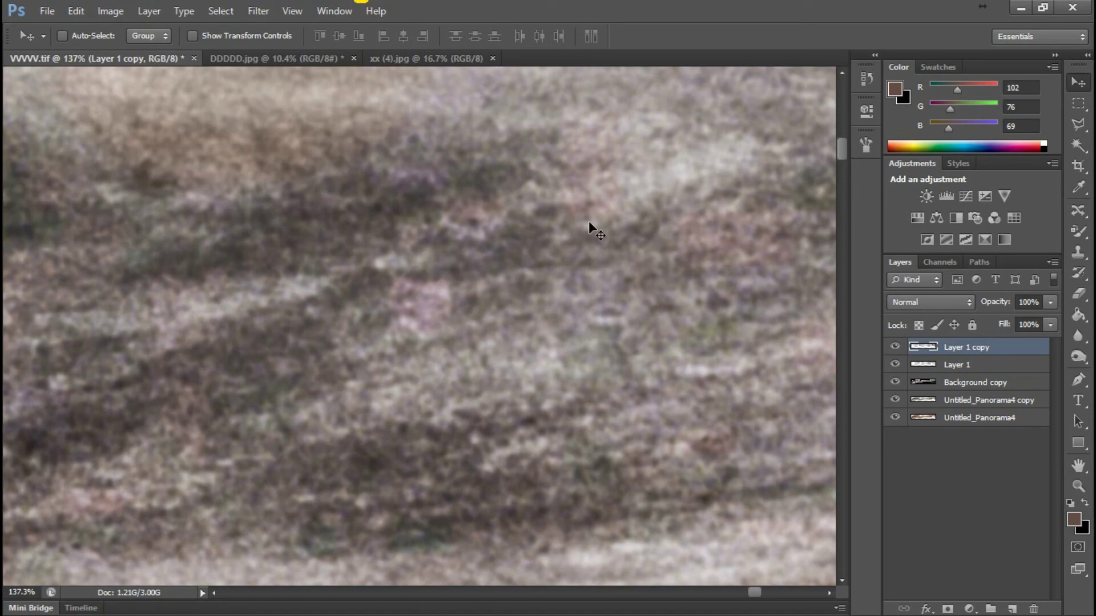
scroll(547, 334, "down", 2)
scroll(486, 376, "down", 2)
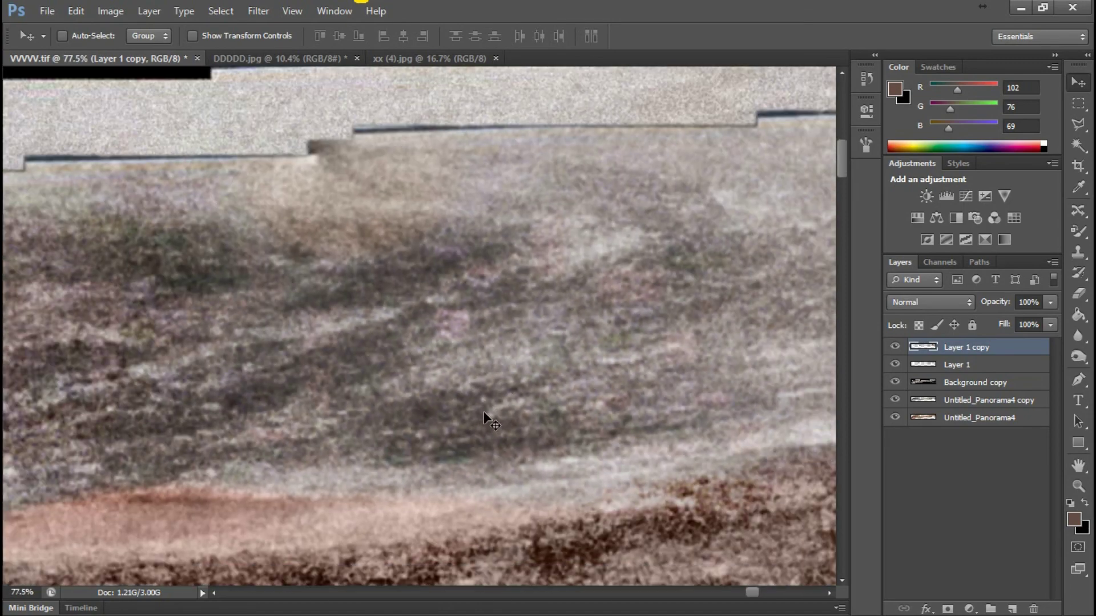
scroll(485, 411, "up", 1)
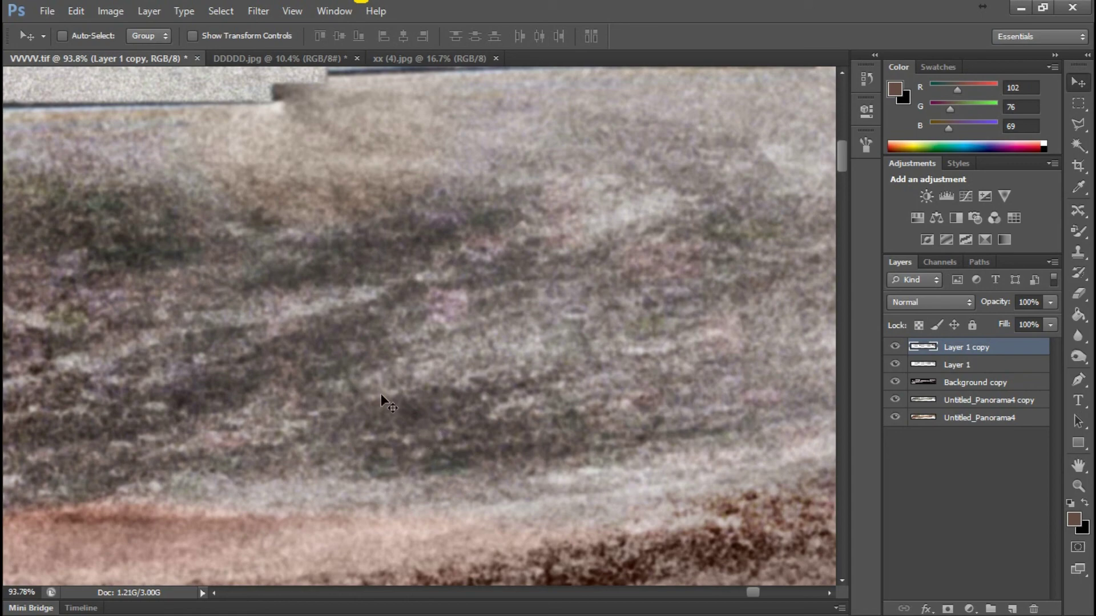
scroll(251, 289, "down", 2)
scroll(453, 444, "up", 2)
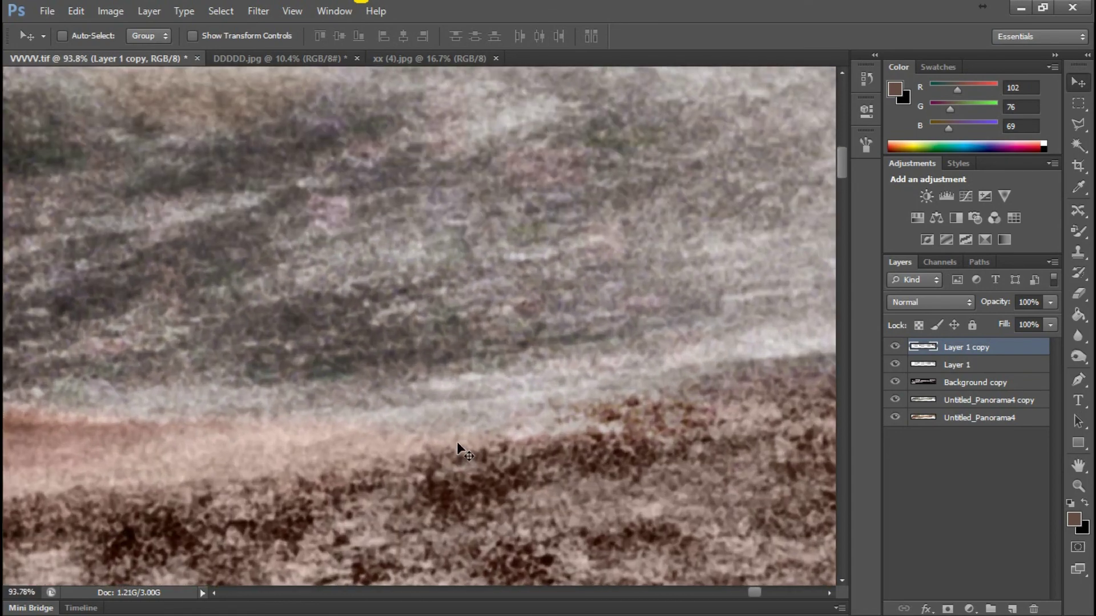
scroll(456, 445, "down", 3)
scroll(458, 438, "down", 1)
scroll(500, 283, "down", 2)
scroll(506, 291, "down", 2)
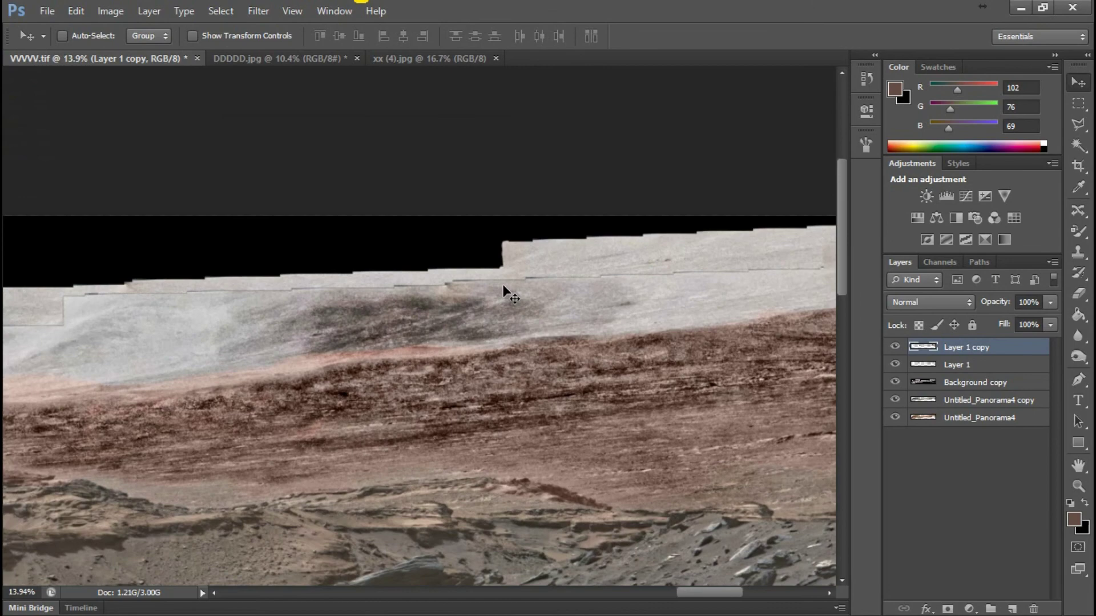
scroll(518, 321, "down", 1)
scroll(517, 322, "up", 2)
scroll(479, 394, "up", 2)
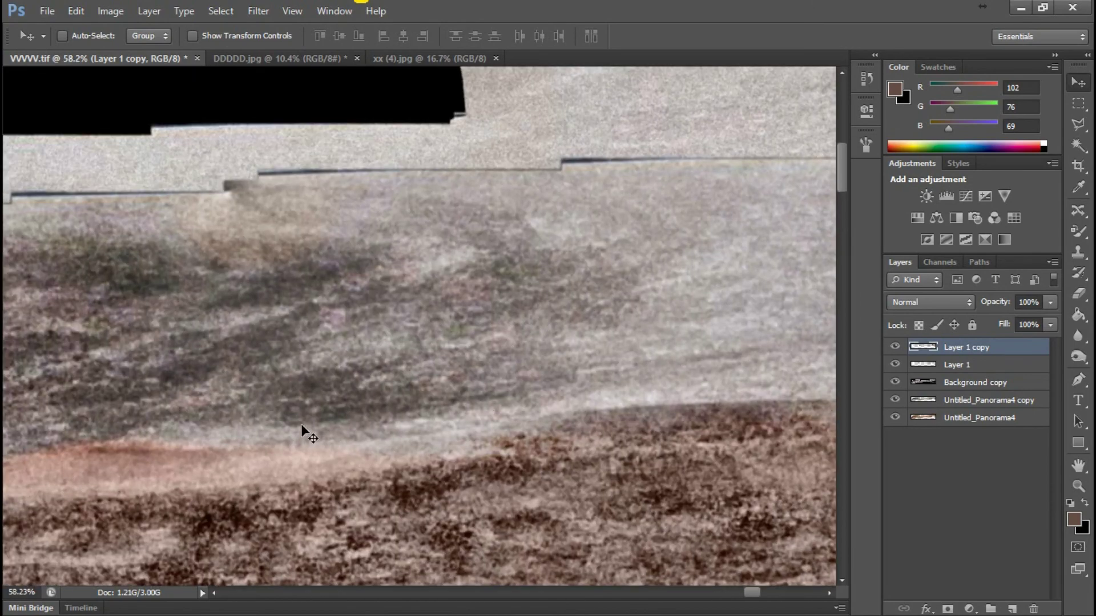
scroll(428, 310, "down", 2)
scroll(445, 262, "down", 2)
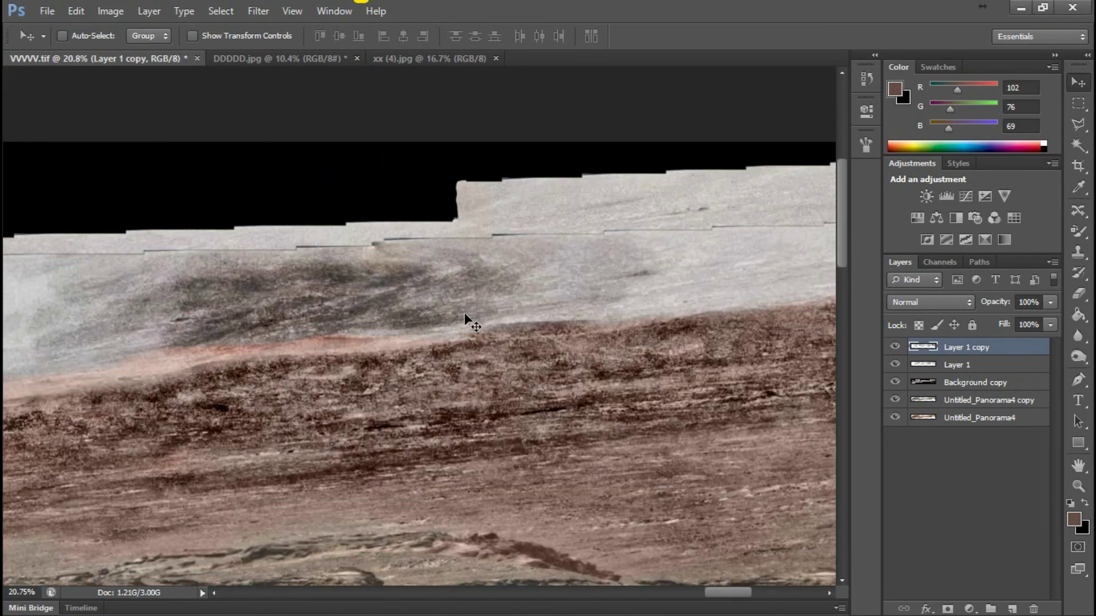
scroll(467, 318, "down", 1)
scroll(473, 332, "up", 1)
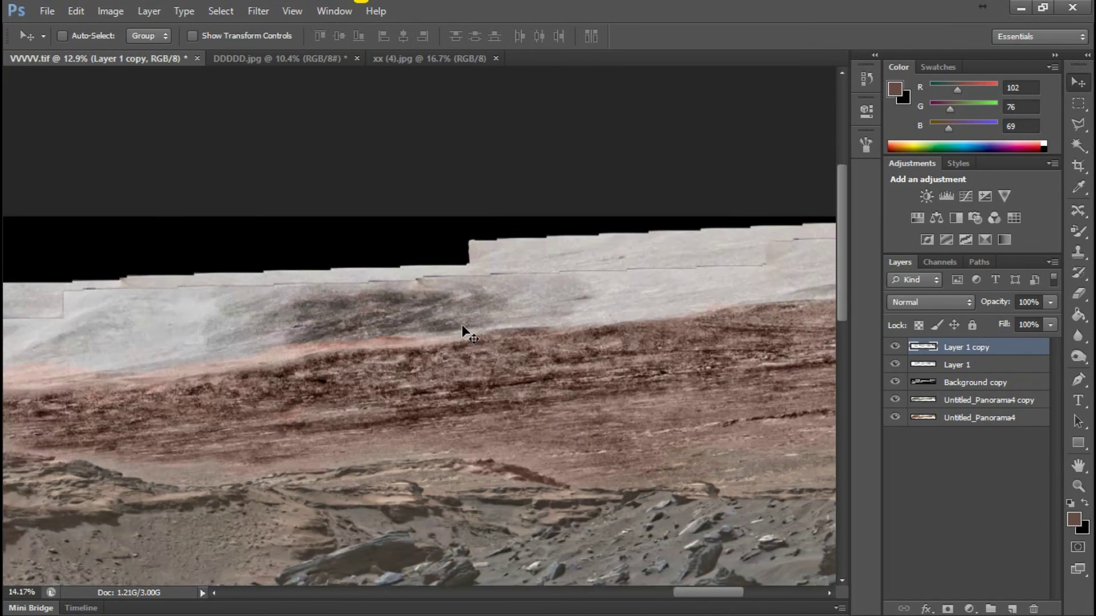
scroll(463, 330, "up", 2)
scroll(457, 337, "up", 2)
scroll(337, 289, "up", 2)
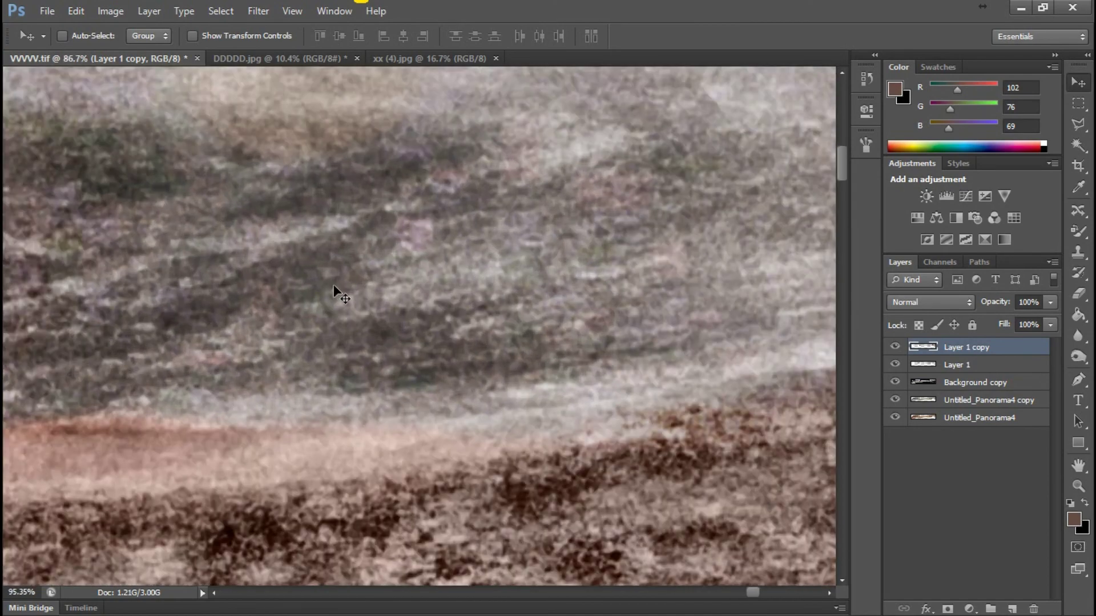
scroll(454, 220, "up", 2)
scroll(462, 229, "down", 2)
scroll(428, 300, "down", 2)
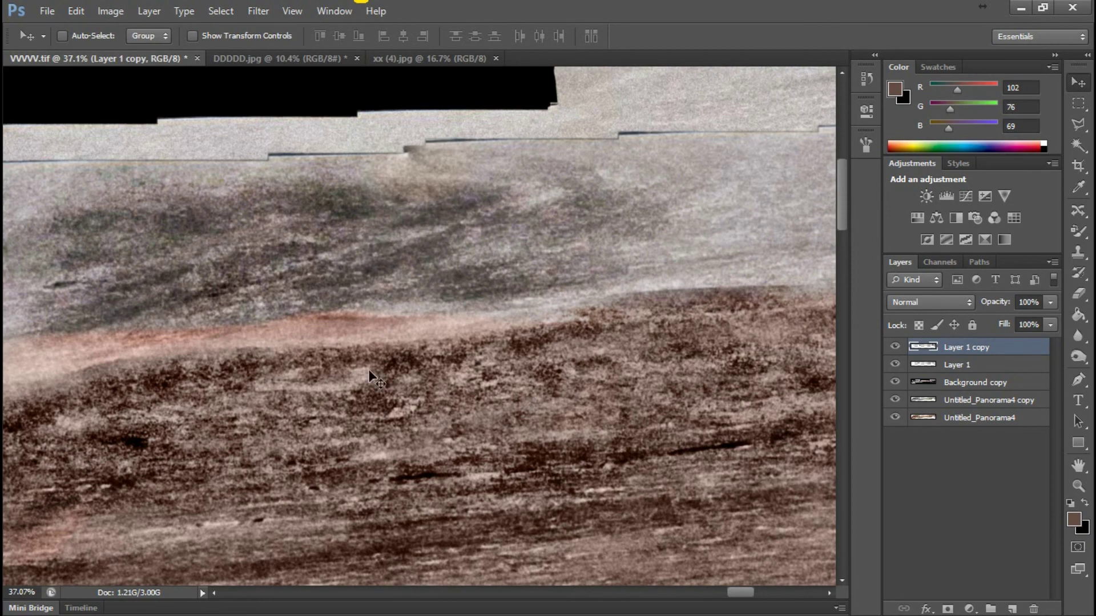
scroll(384, 310, "down", 1)
scroll(385, 308, "down", 1)
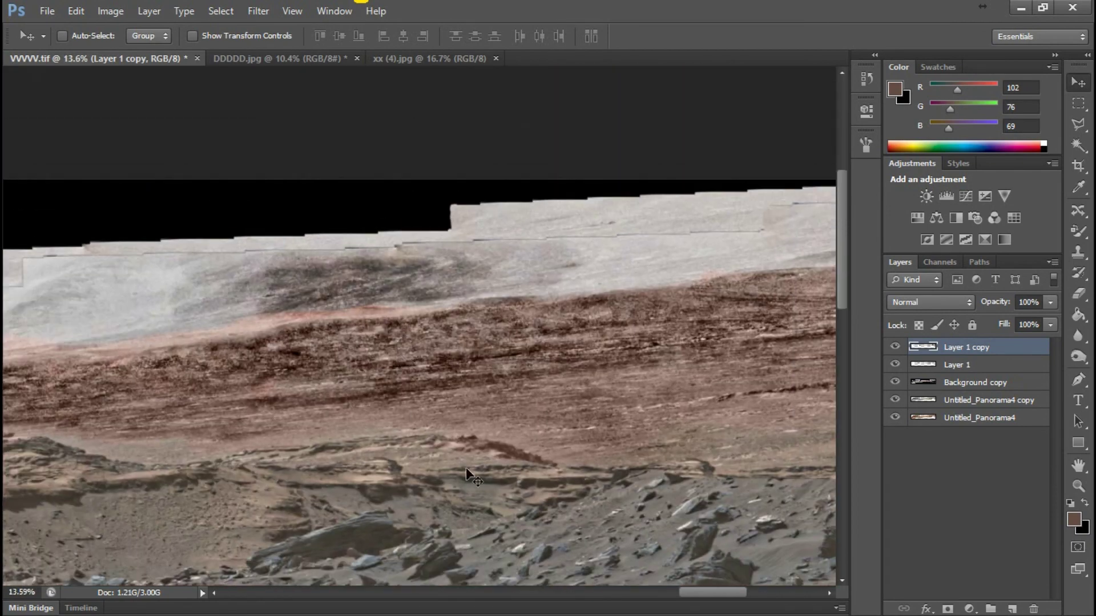
scroll(479, 453, "up", 2)
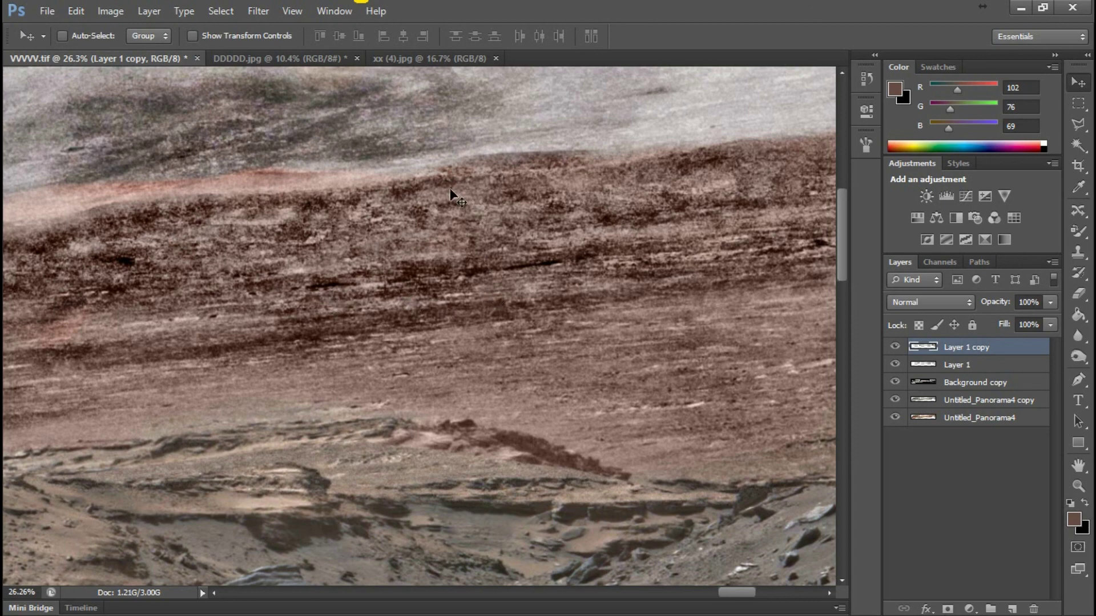
scroll(768, 334, "down", 2)
scroll(387, 272, "up", 3)
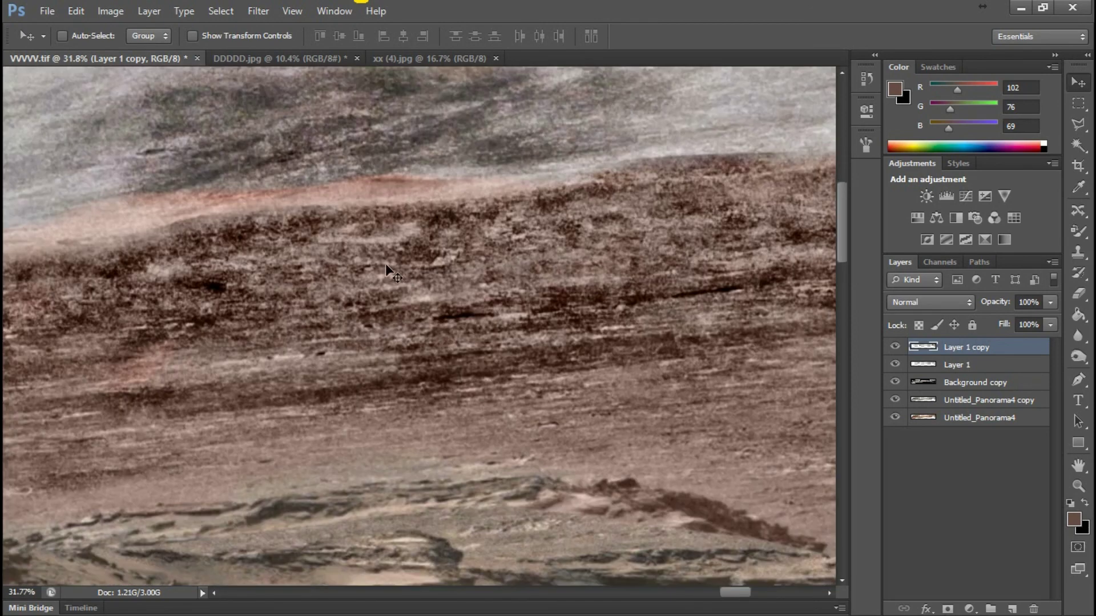
scroll(387, 271, "up", 1)
scroll(368, 261, "up", 1)
scroll(358, 256, "up", 1)
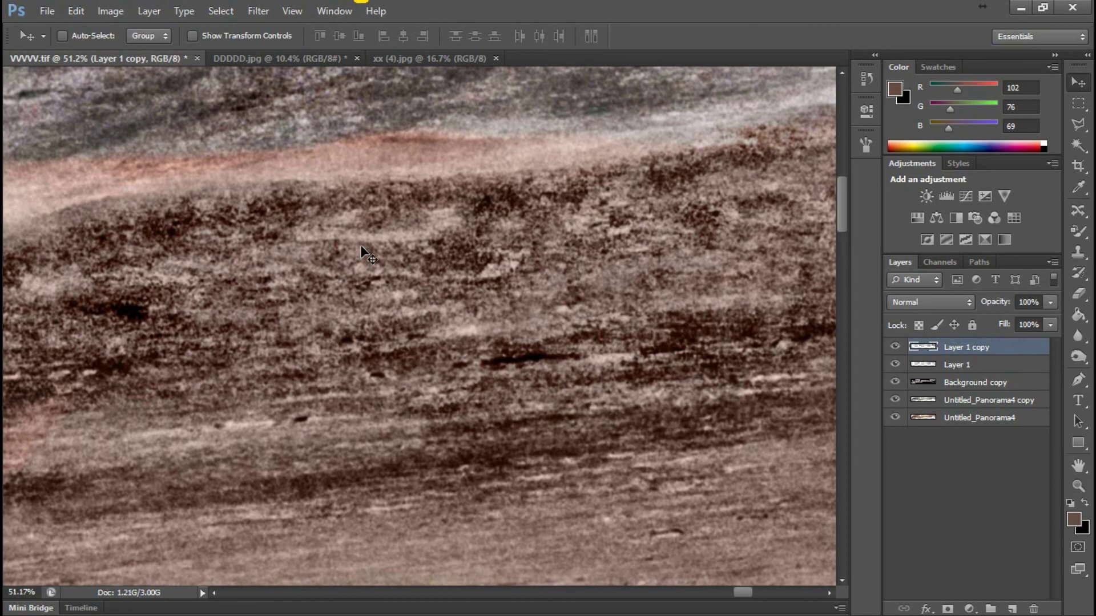